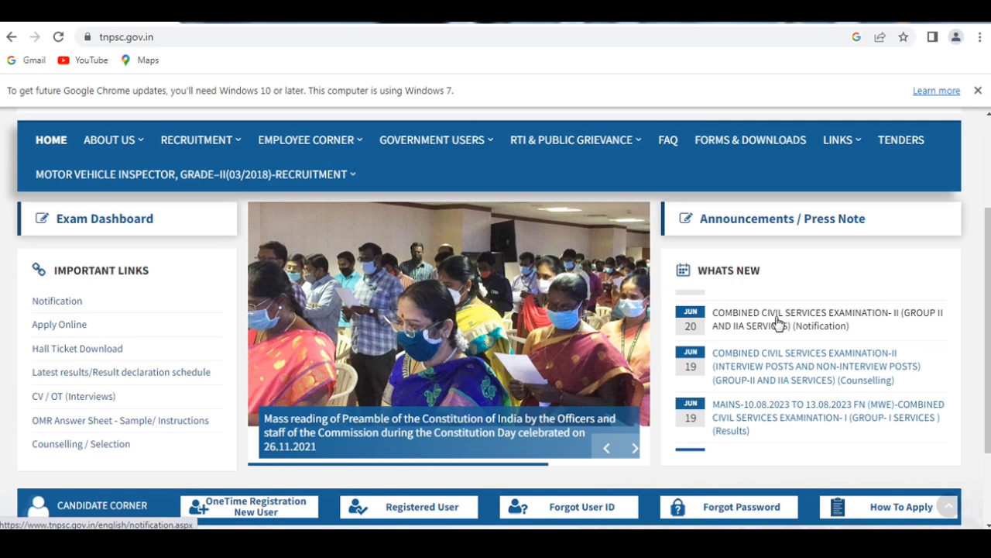
Open the notifications page from the Combined Civil Services Examination-II (Group II and IIA Services) announcement and find notification 08/2024.
click(797, 331)
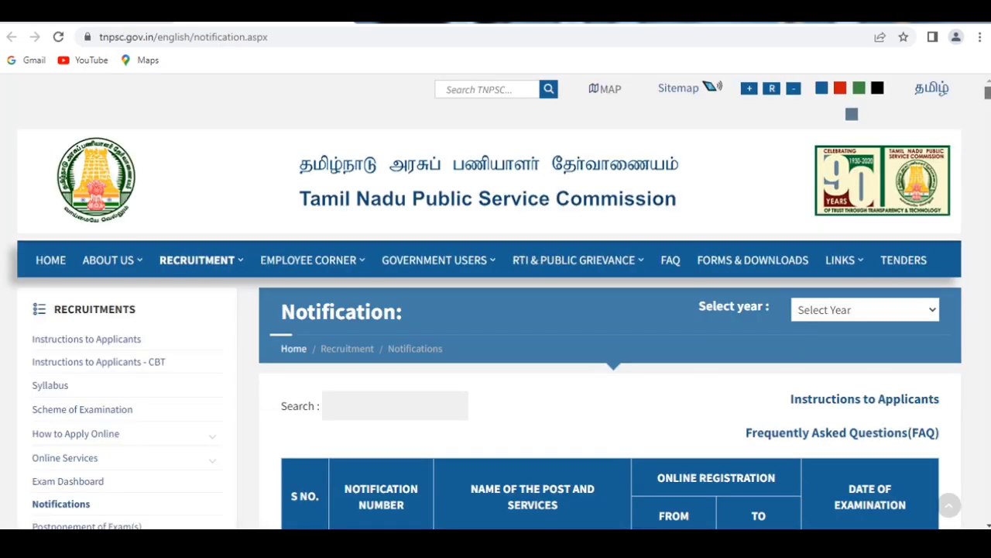
scroll(495, 309, down, 9)
scroll(496, 310, up, 6)
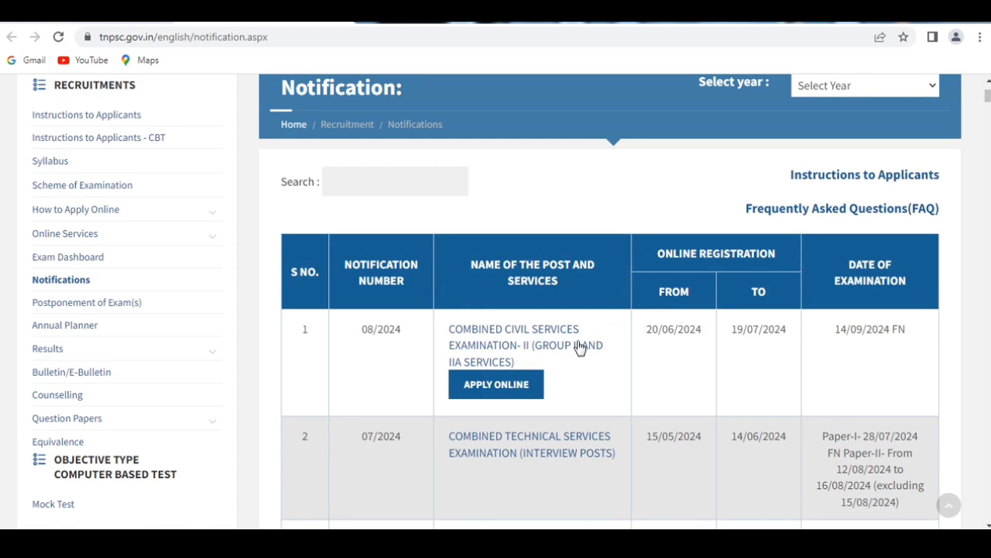
Open the notification PDF for 08/2024, look at pages 2 and 3, and return to the notifications list.
click(523, 348)
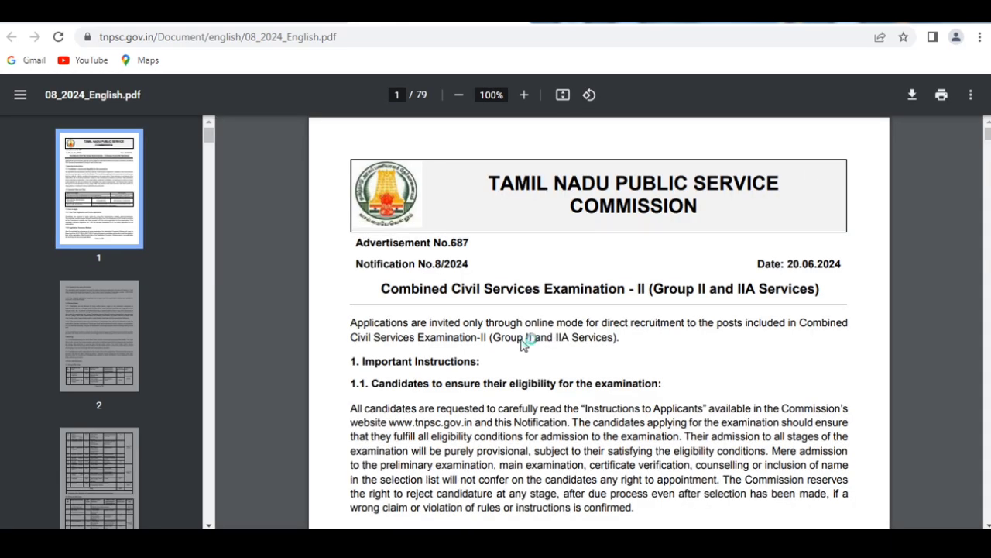
click(83, 341)
click(115, 437)
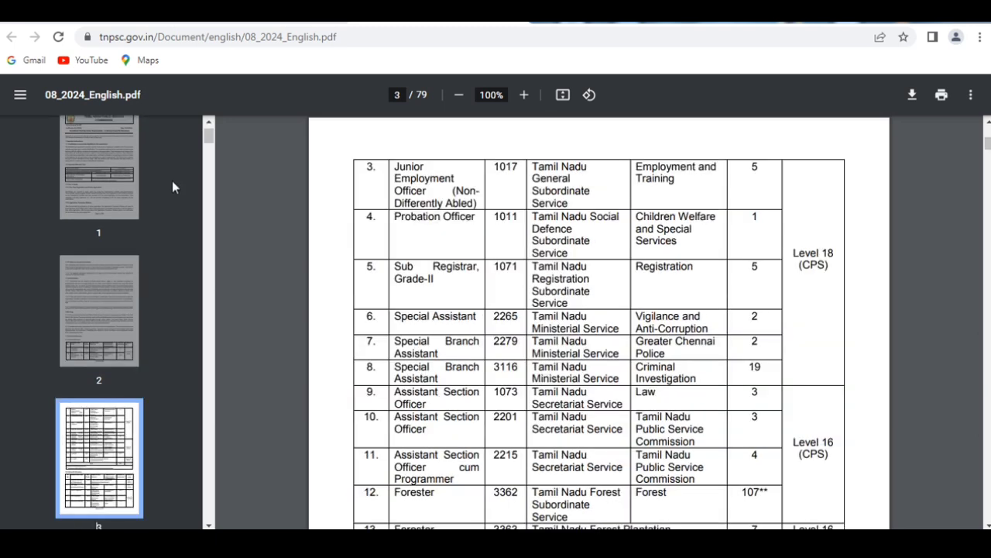
click(278, 18)
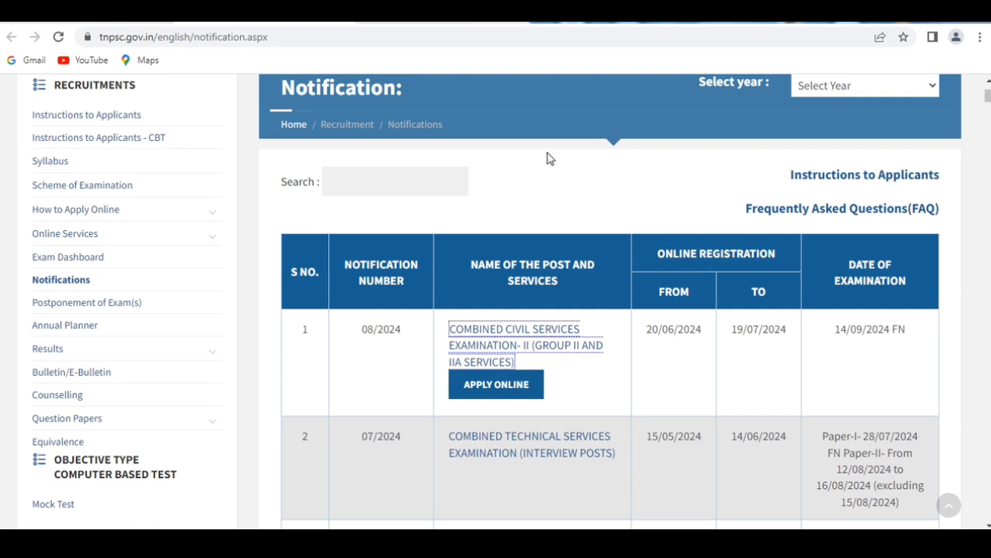
Start the online application for notification 08/2024, Combined Civil Services Examination - II, through the application portal.
click(507, 385)
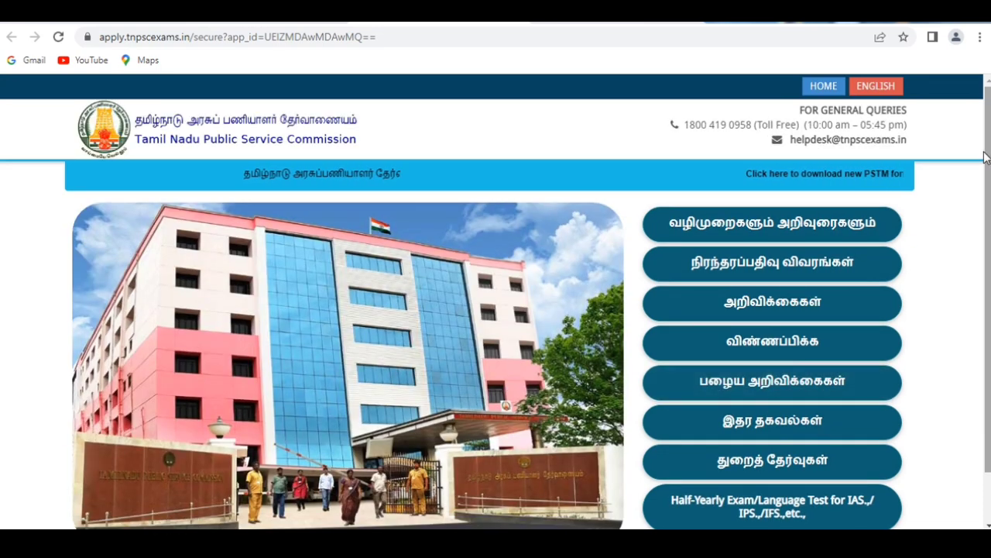
scroll(855, 258, down, 2)
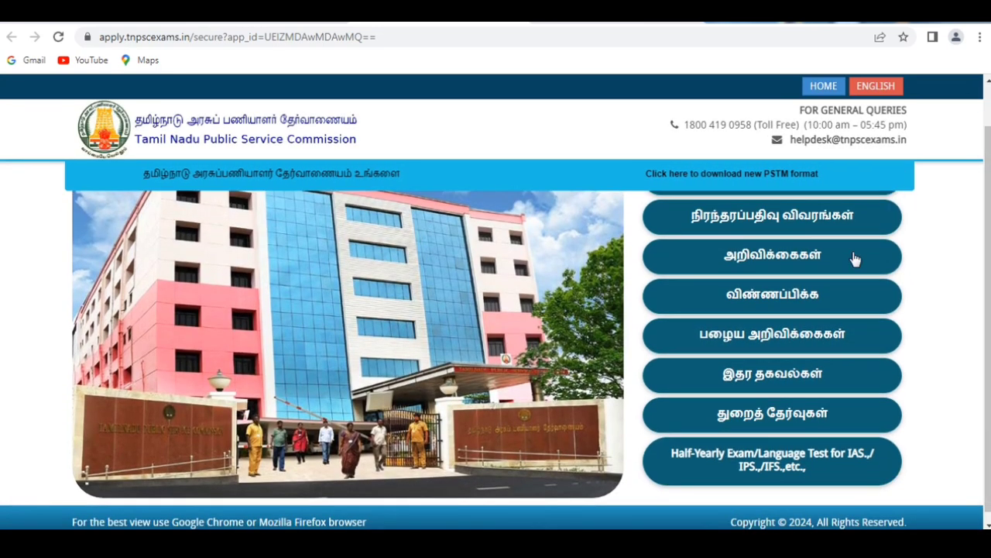
click(795, 300)
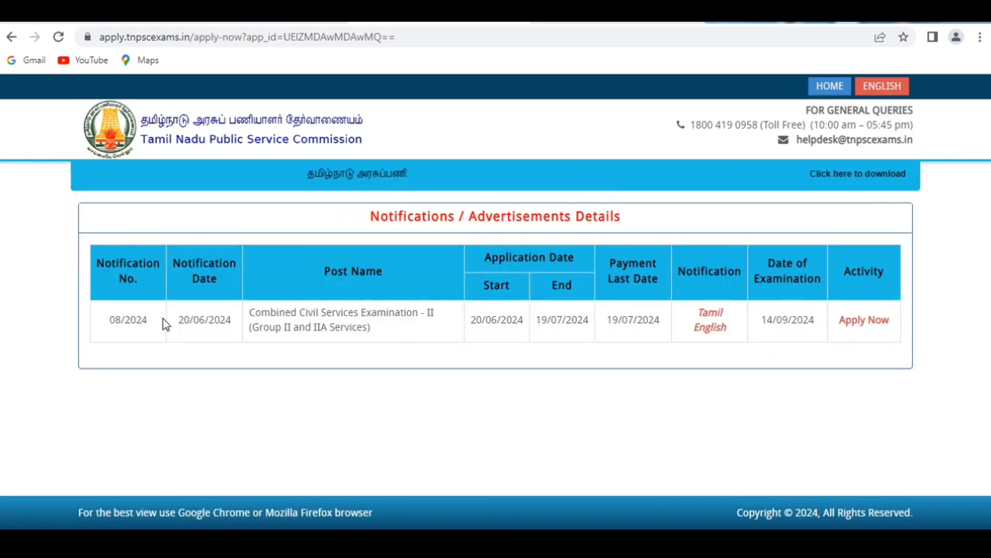
click(870, 322)
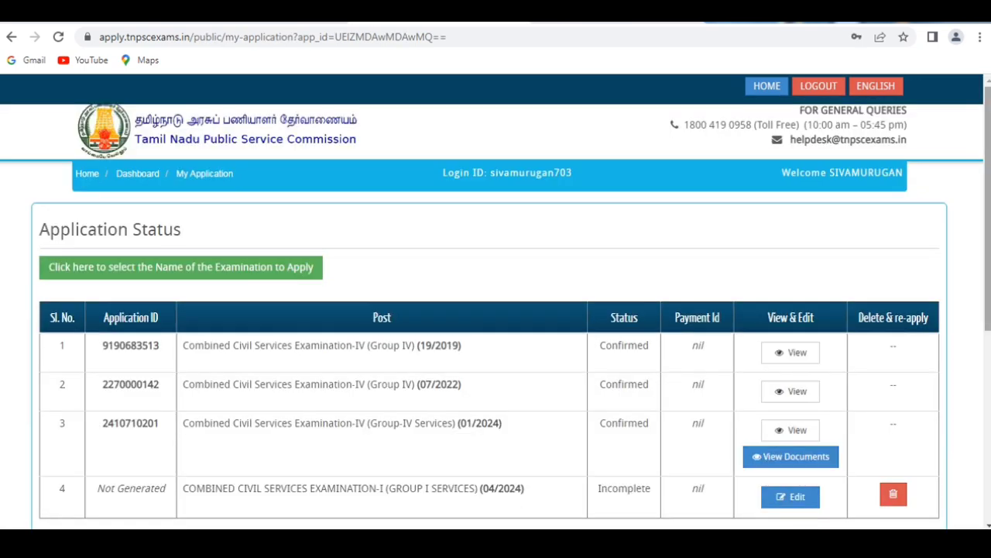
Apply for Combined Civil Services Examination - II (Group II and IIA Services) and continue past the application status to the recruitment details.
scroll(496, 310, down, 3)
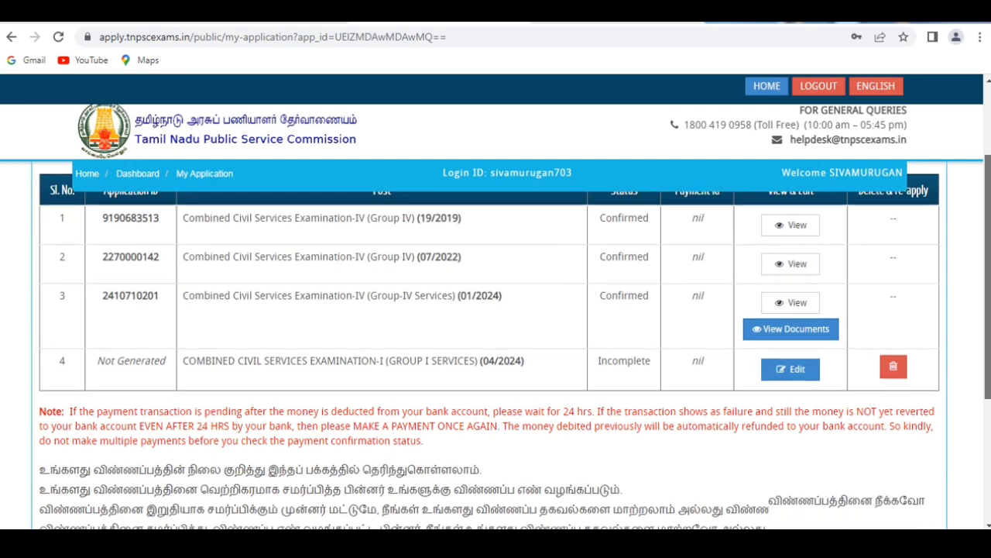
scroll(521, 392, down, 3)
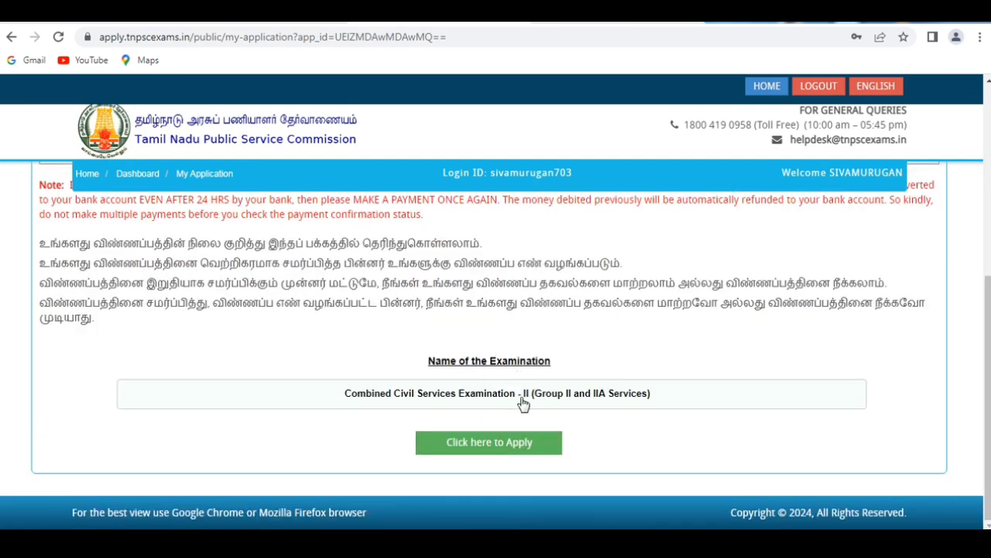
click(504, 446)
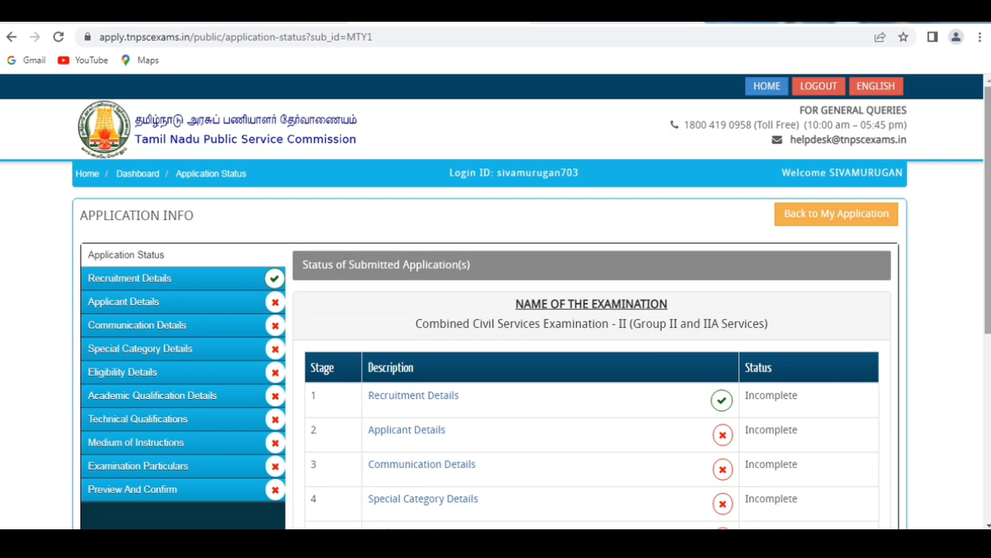
scroll(987, 233, down, 5)
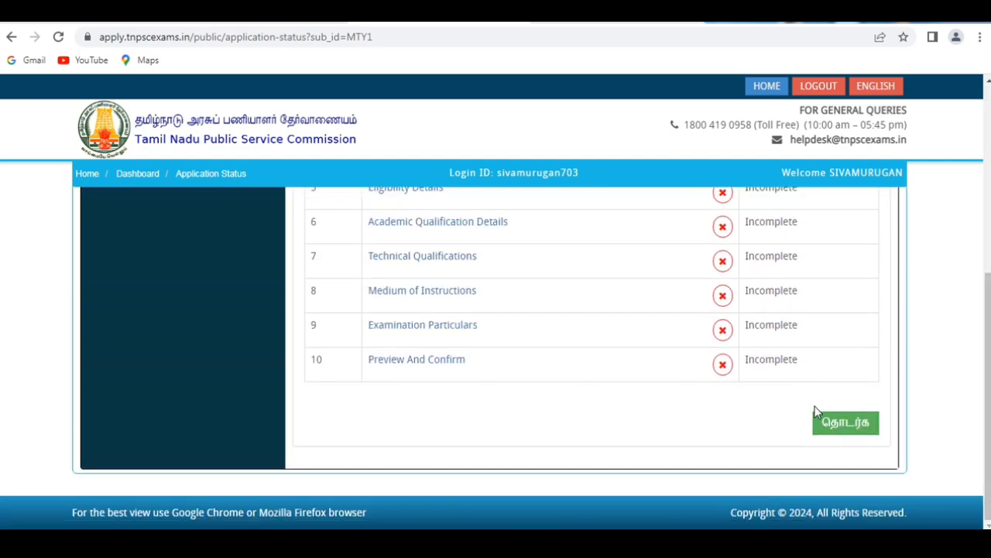
click(825, 428)
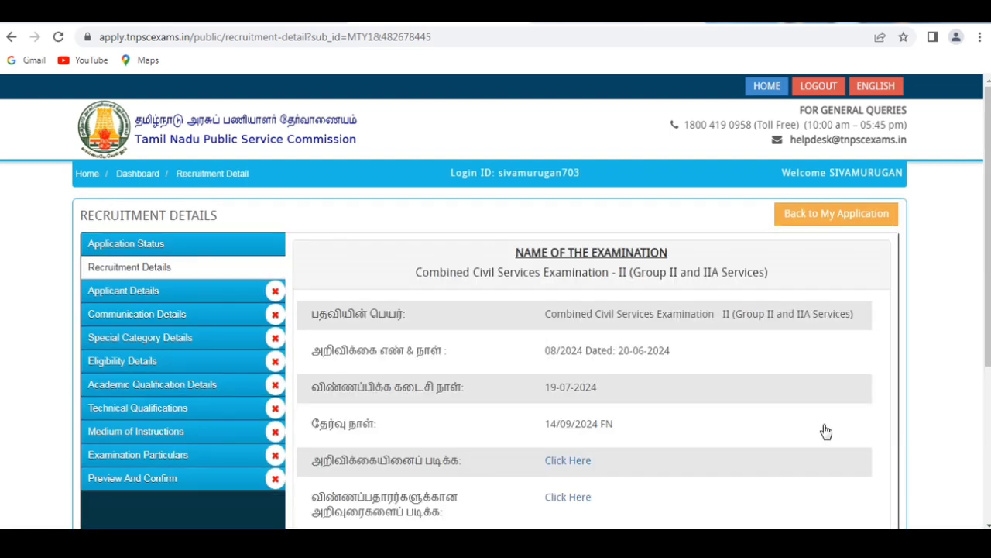
Accept the declaration below the recruitment details and save to continue to the applicant details.
drag(987, 194, 988, 327)
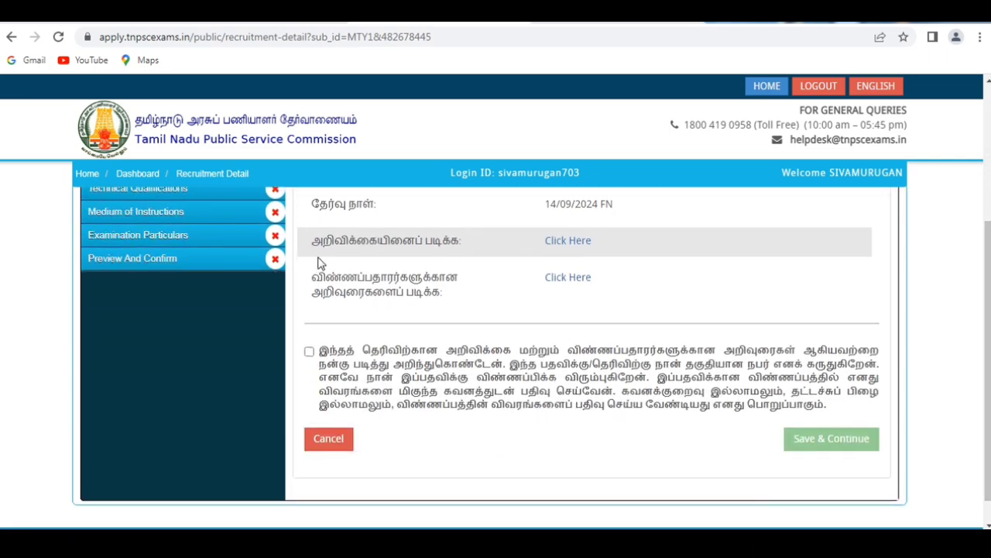
click(309, 352)
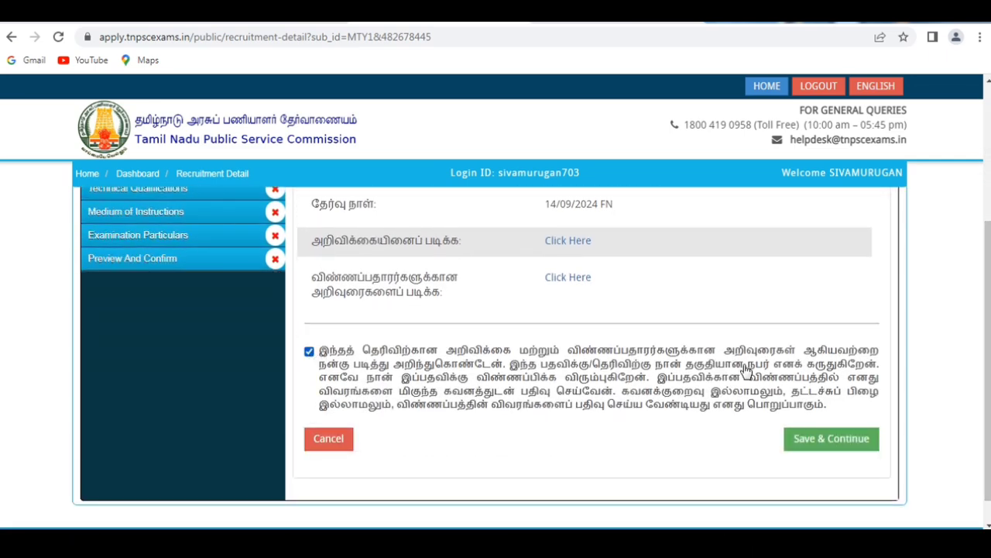
click(834, 439)
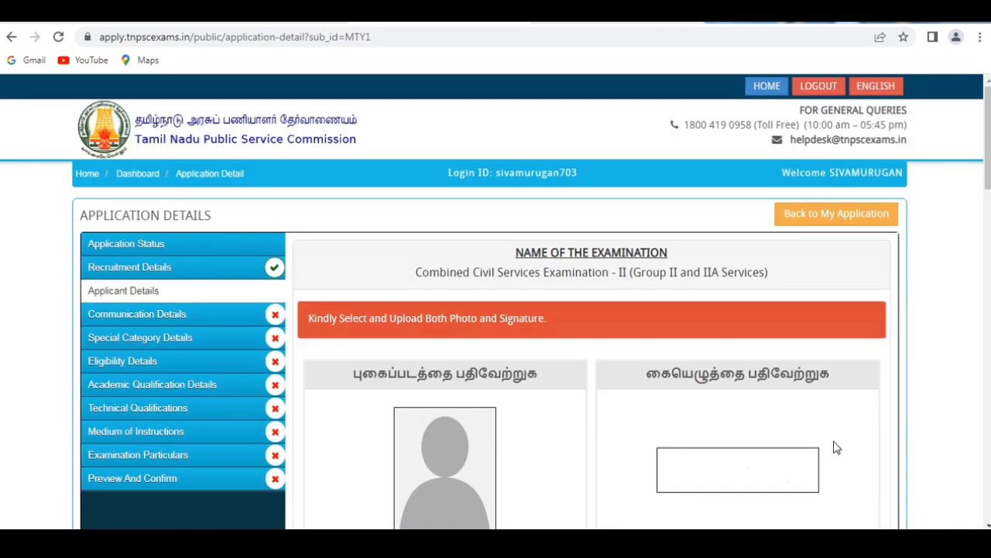
Set the date on which the photo was taken in the studio to 01-06-2024.
scroll(387, 266, down, 2)
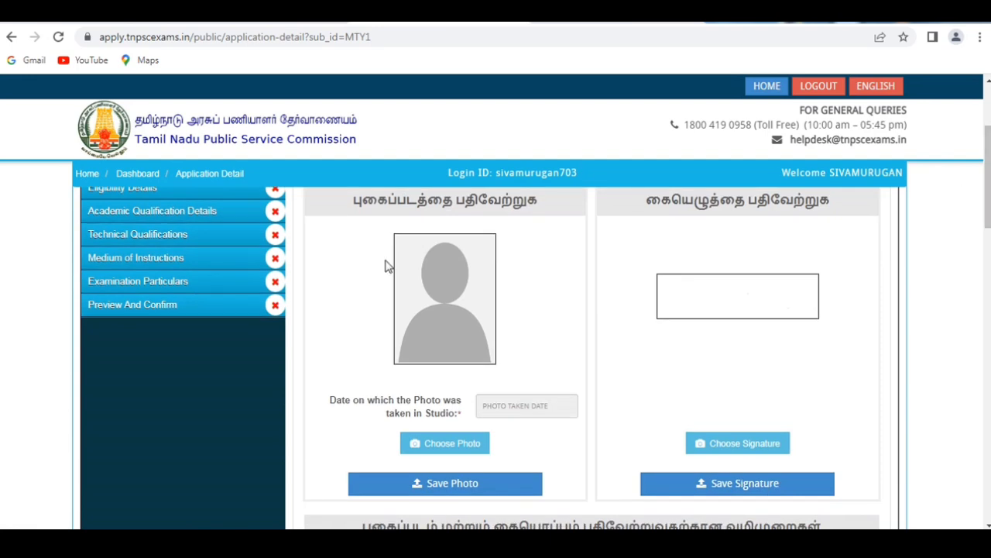
click(529, 406)
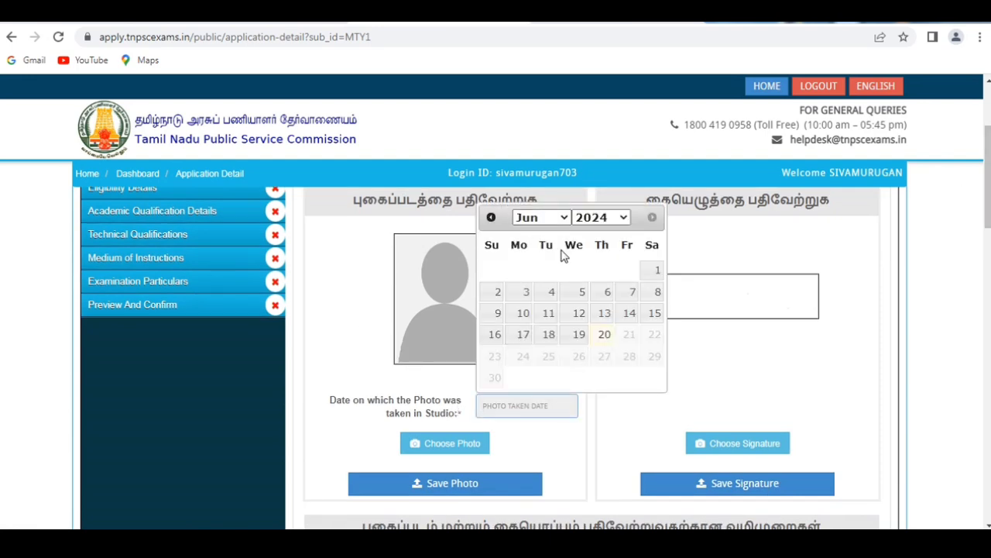
click(656, 275)
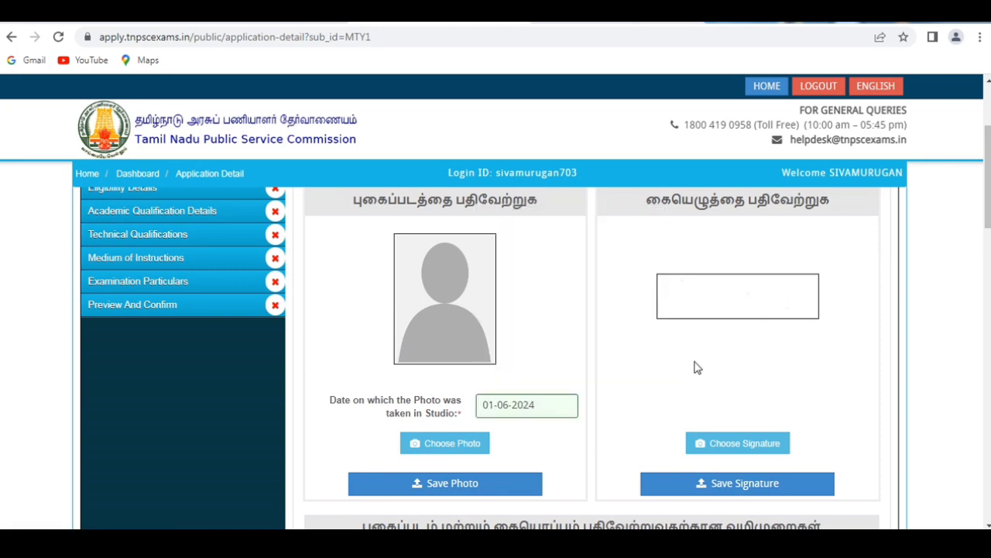
Choose the applicant's photo file and save the photo to the application.
click(433, 448)
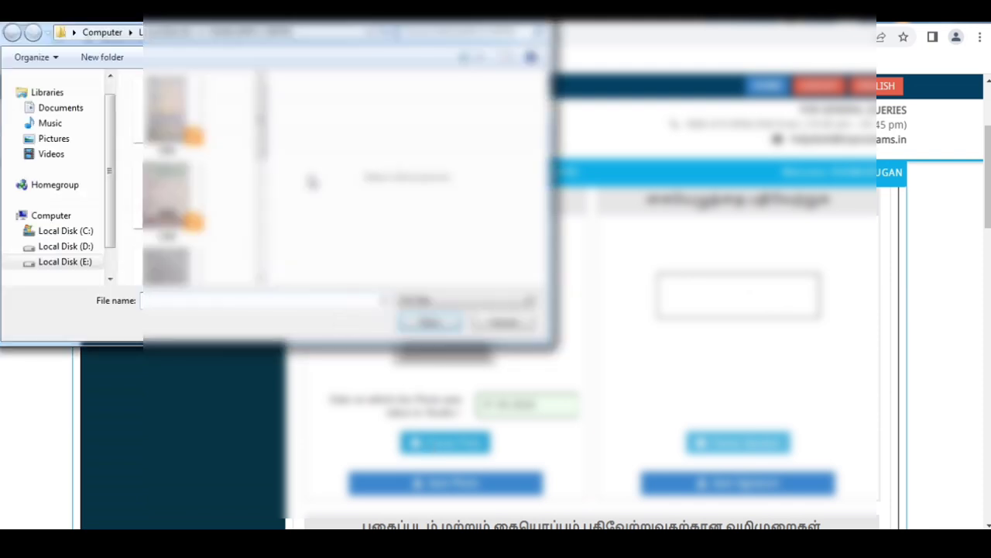
scroll(155, 232, down, 2)
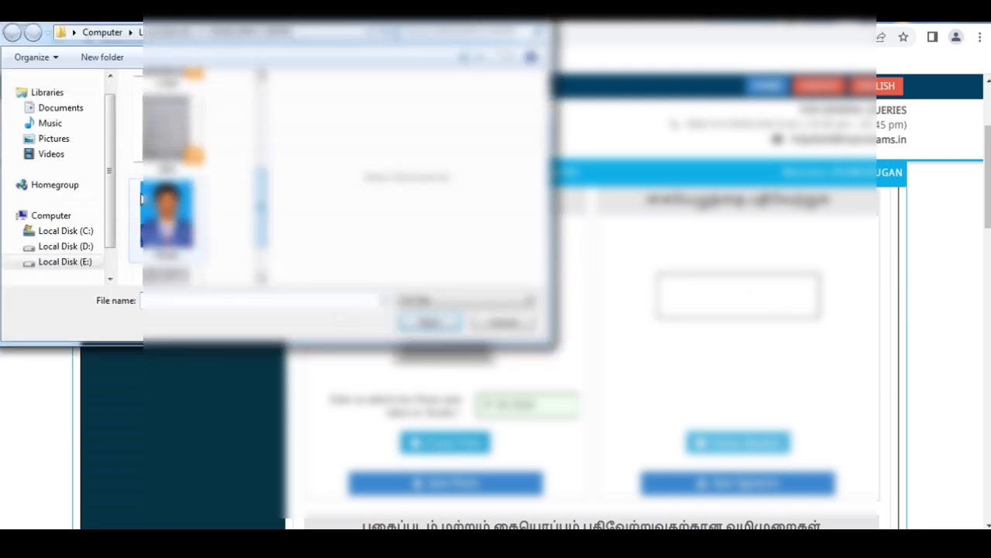
click(147, 203)
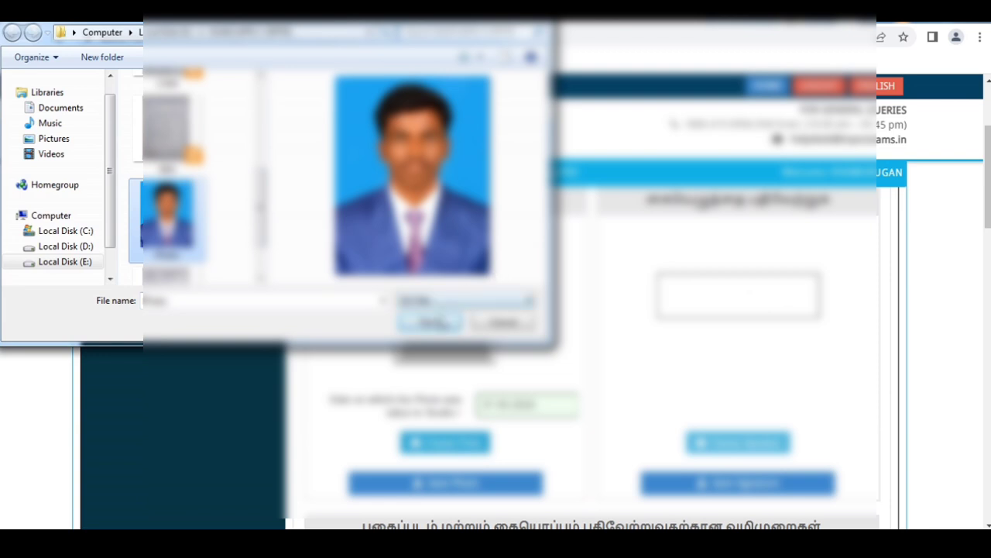
click(431, 322)
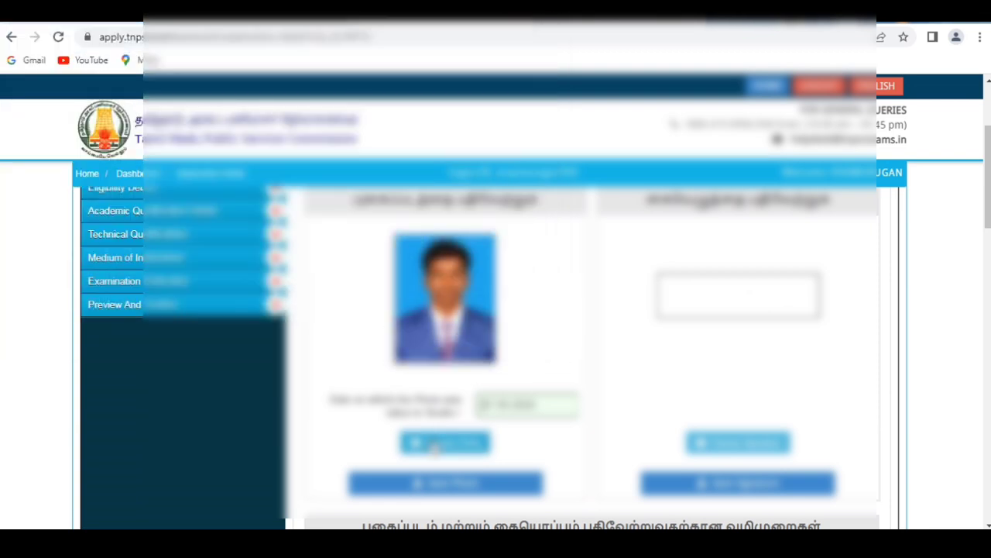
click(436, 484)
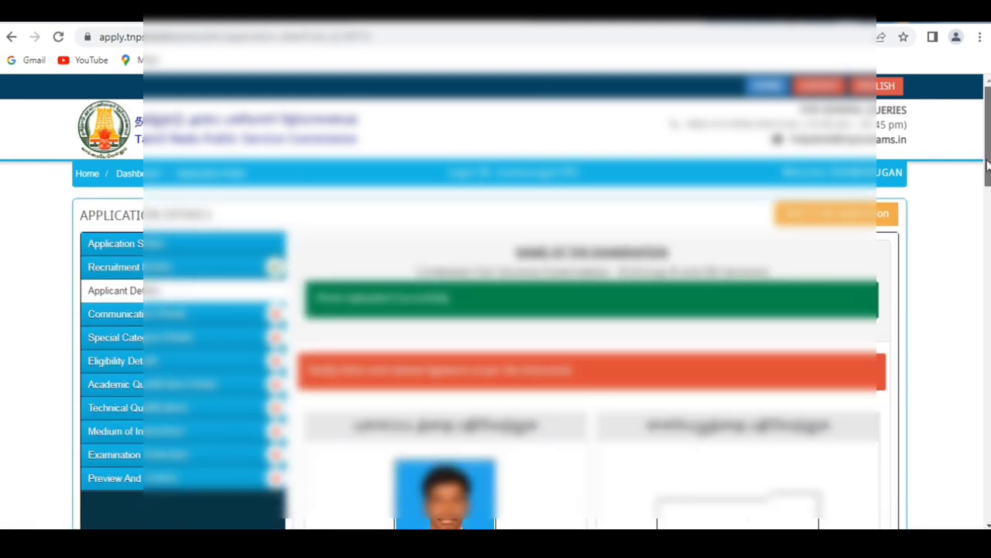
Choose the applicant's signature image and save the signature to the application.
drag(987, 159, 986, 213)
click(749, 425)
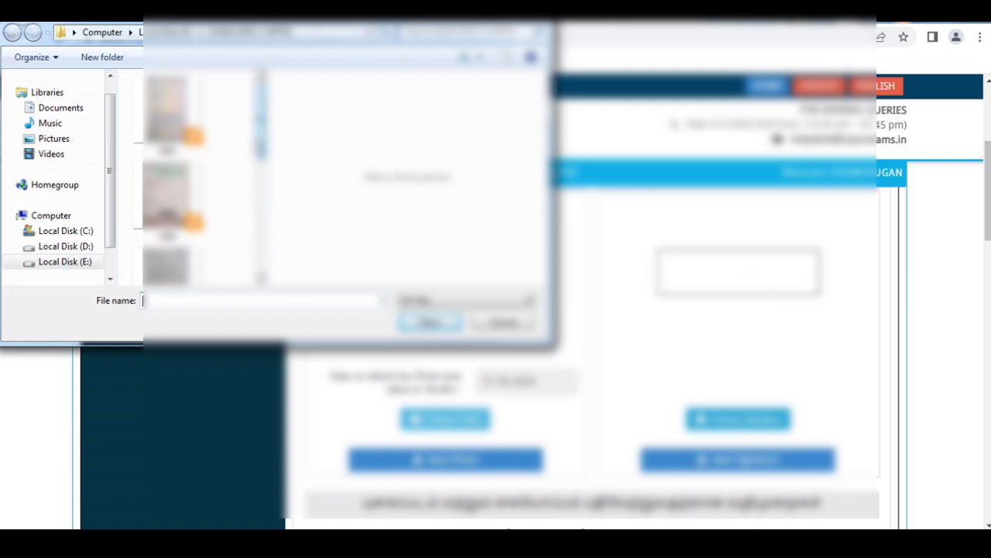
drag(261, 144, 276, 257)
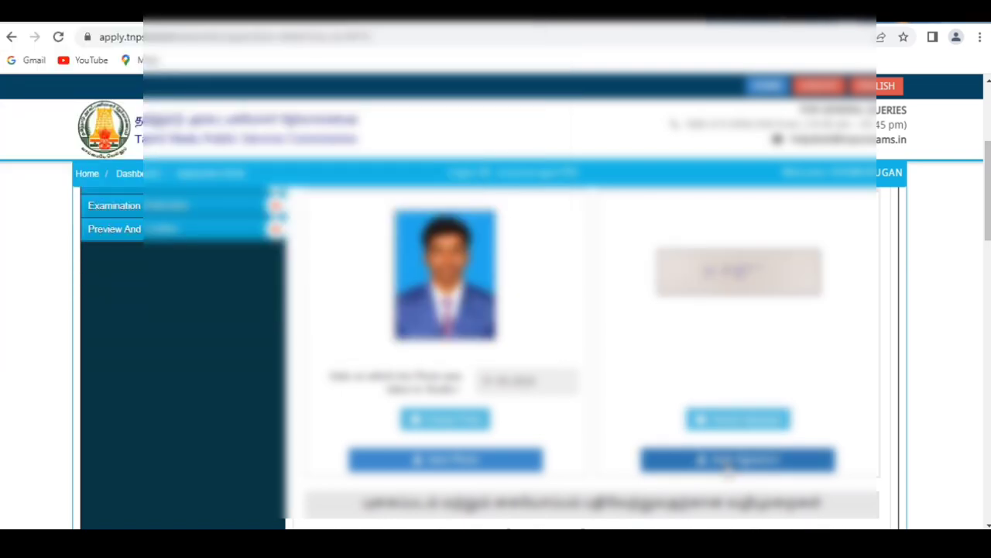
click(727, 462)
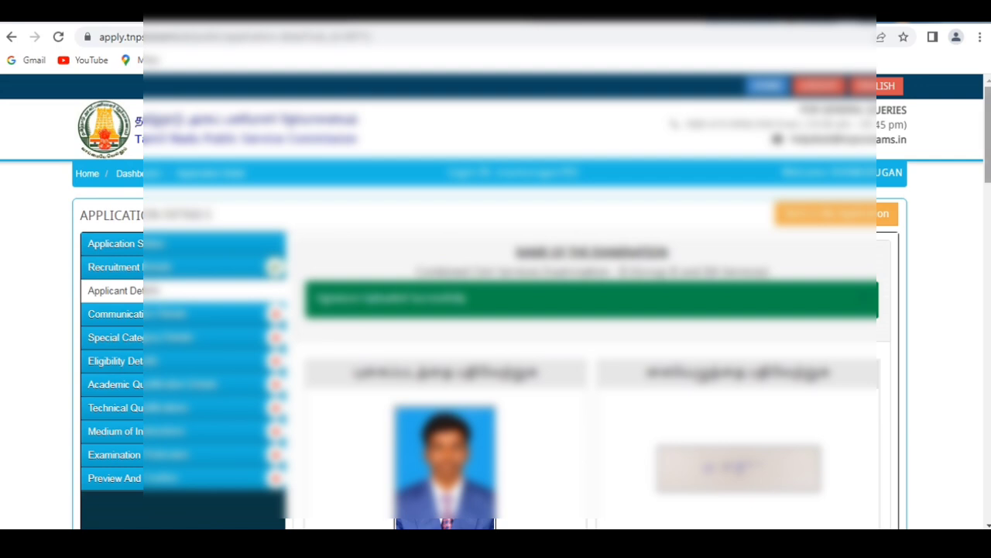
Review the applicant's personal, community certificate and contact details from the one-time registration, down to the verification form.
scroll(495, 349, down, 4)
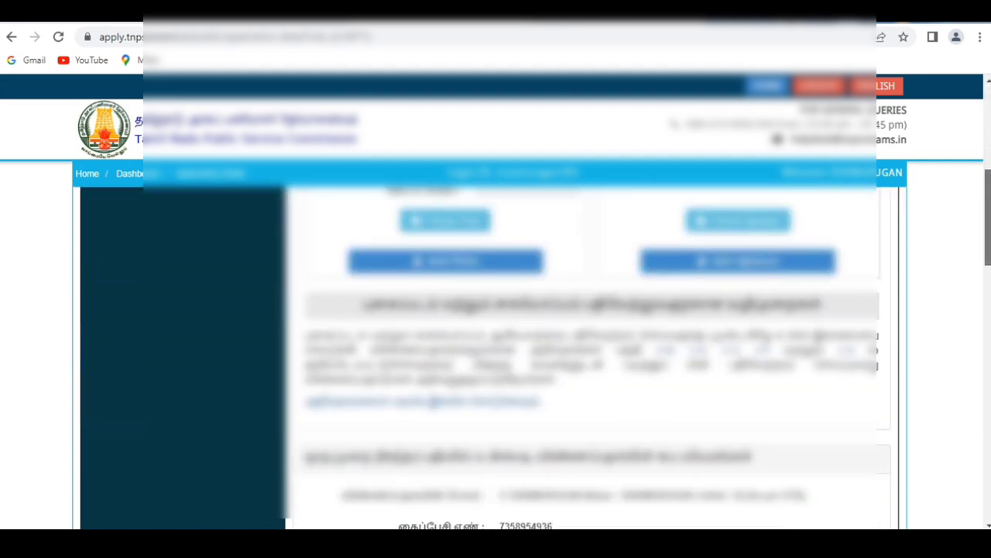
scroll(496, 348, down, 2)
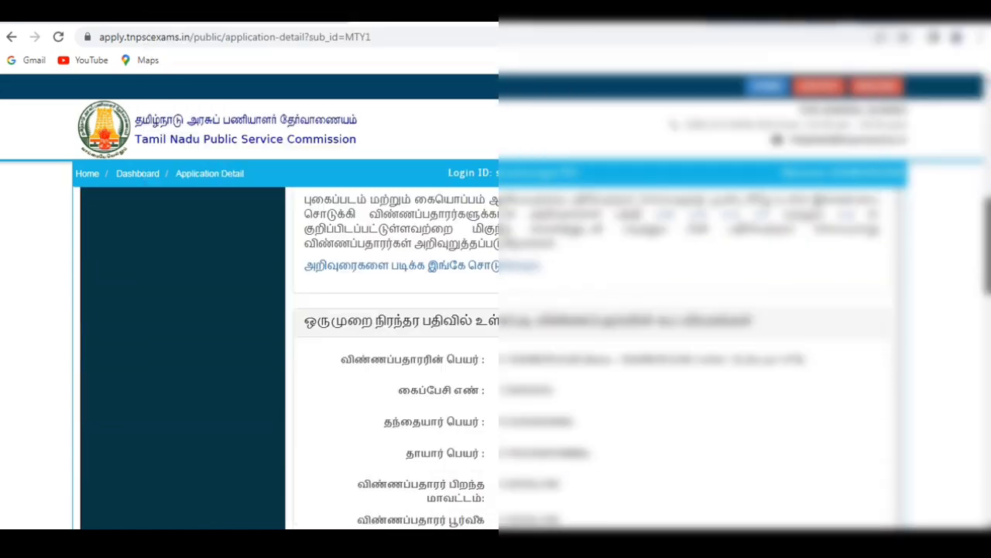
scroll(496, 349, down, 4)
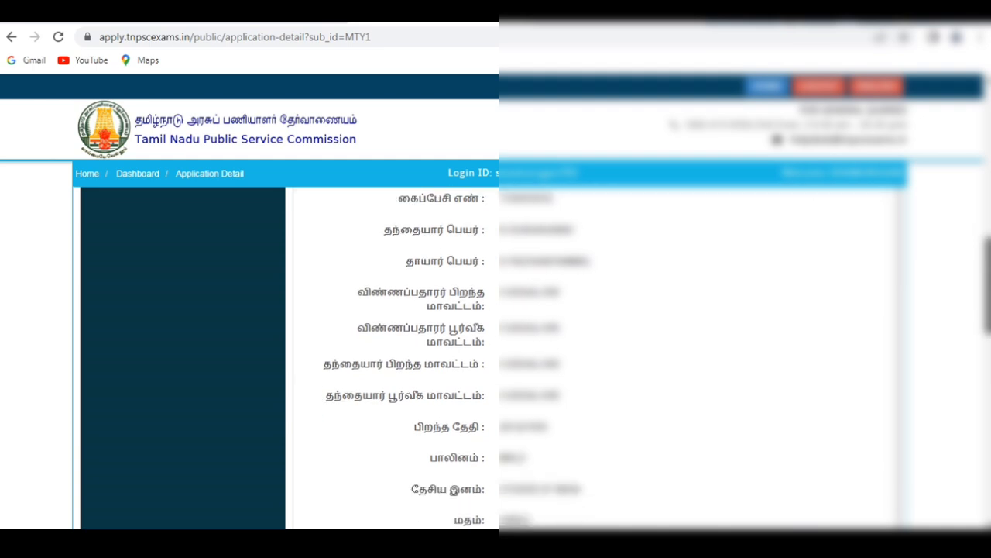
scroll(495, 356, down, 1)
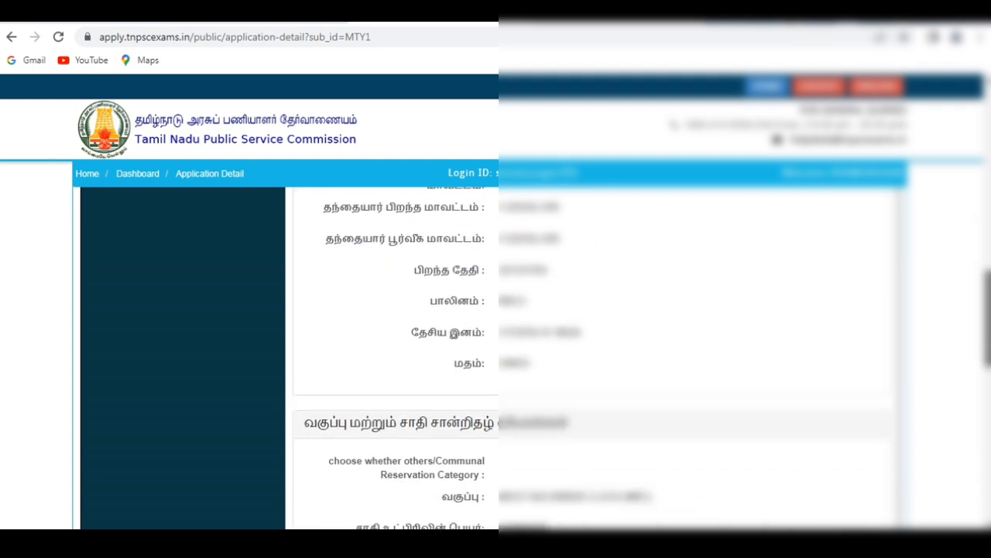
scroll(496, 356, down, 2)
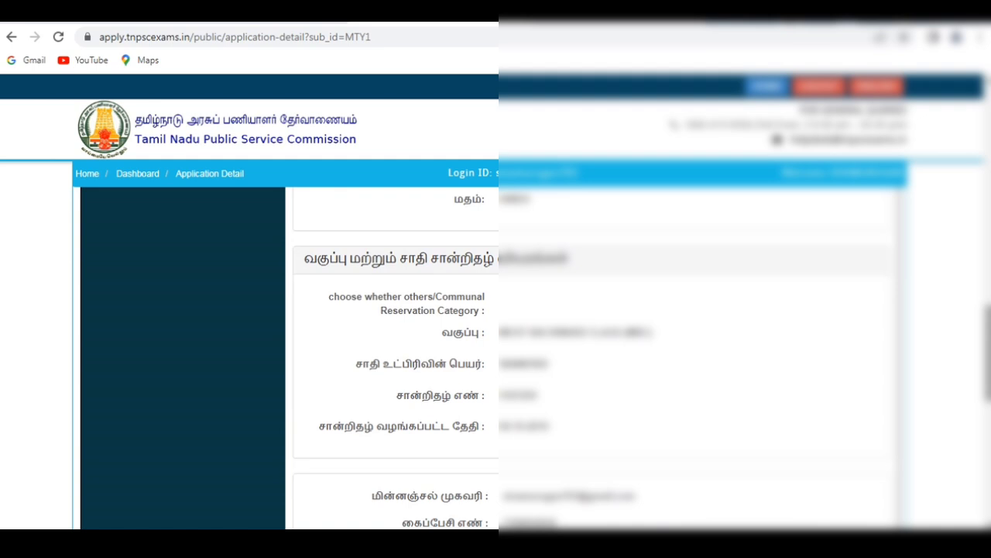
scroll(495, 356, down, 2)
scroll(495, 356, down, 2)
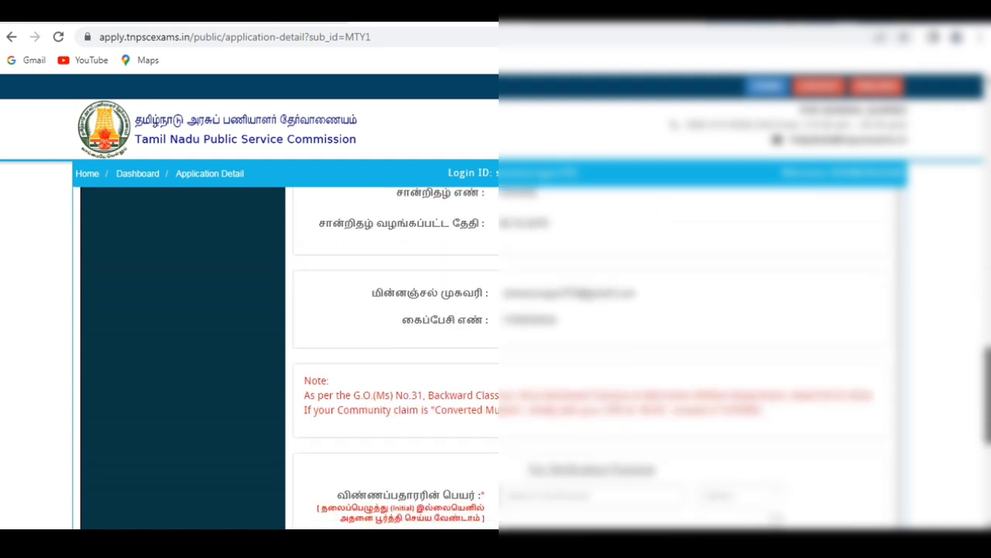
scroll(643, 332, down, 3)
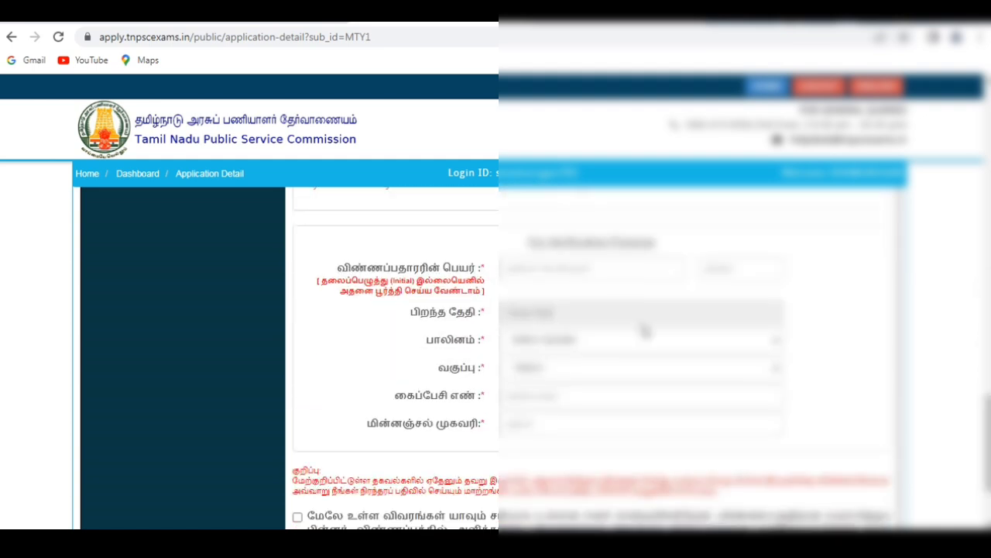
In the verification form, select Male as the gender and Most Backward Class (MBC) as the community.
click(573, 269)
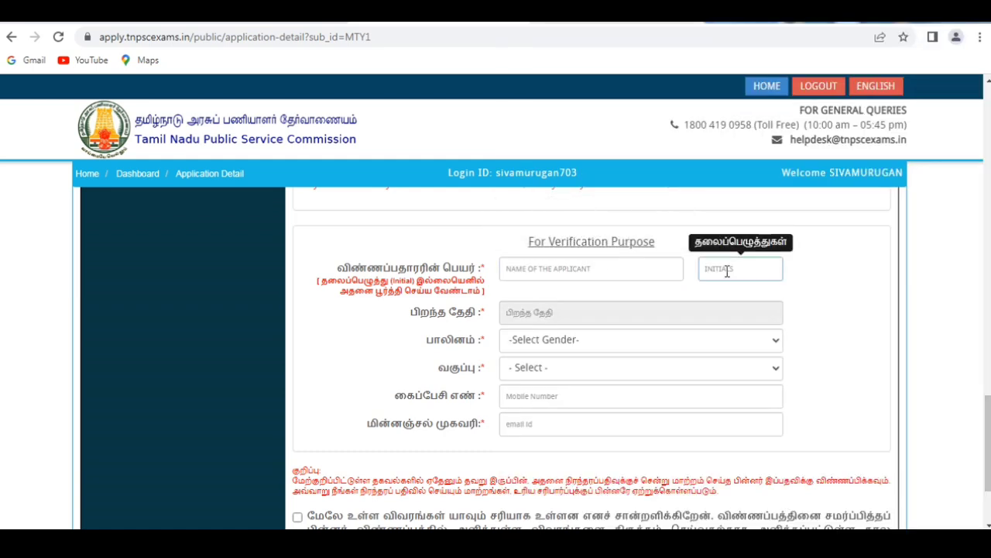
click(531, 341)
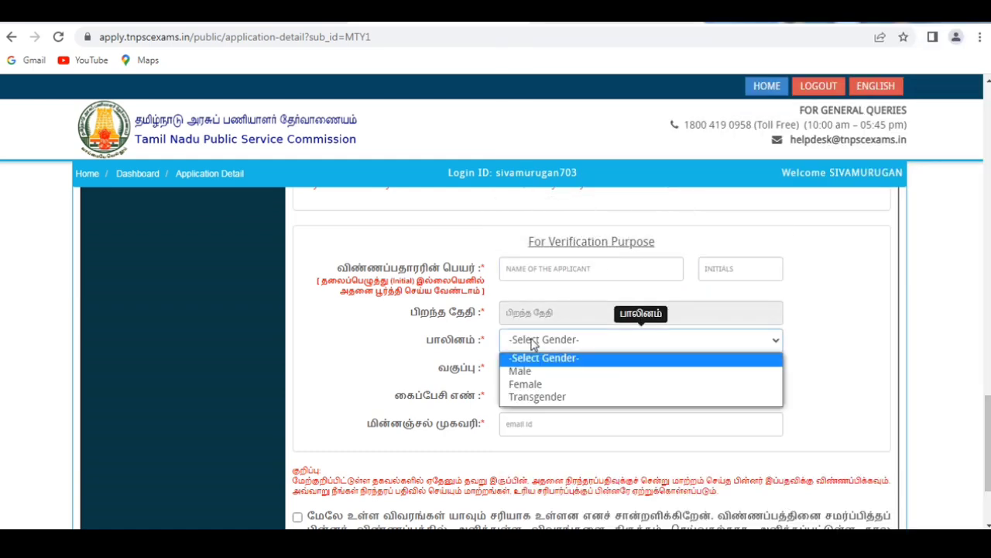
click(526, 373)
click(540, 374)
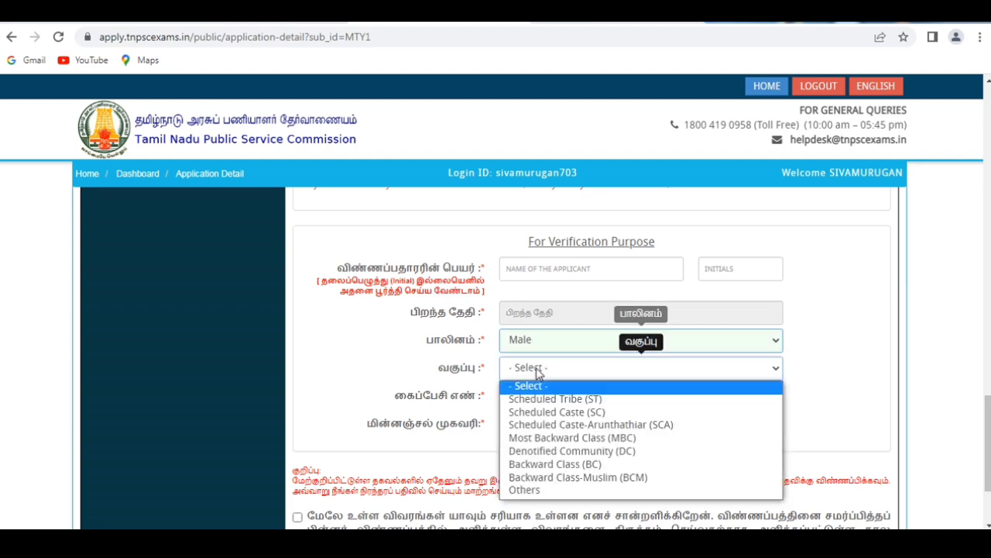
click(549, 438)
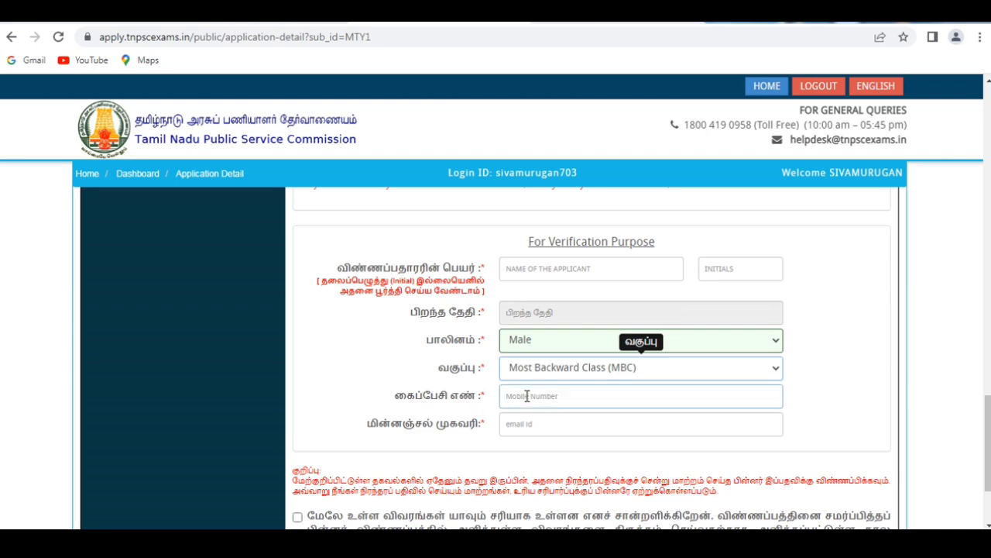
click(529, 422)
click(877, 437)
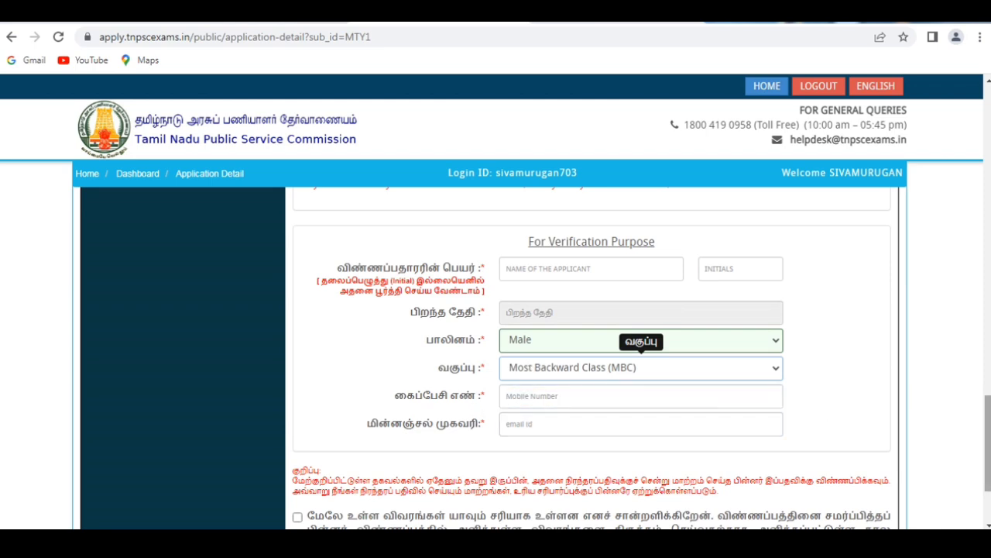
scroll(877, 438, down, 2)
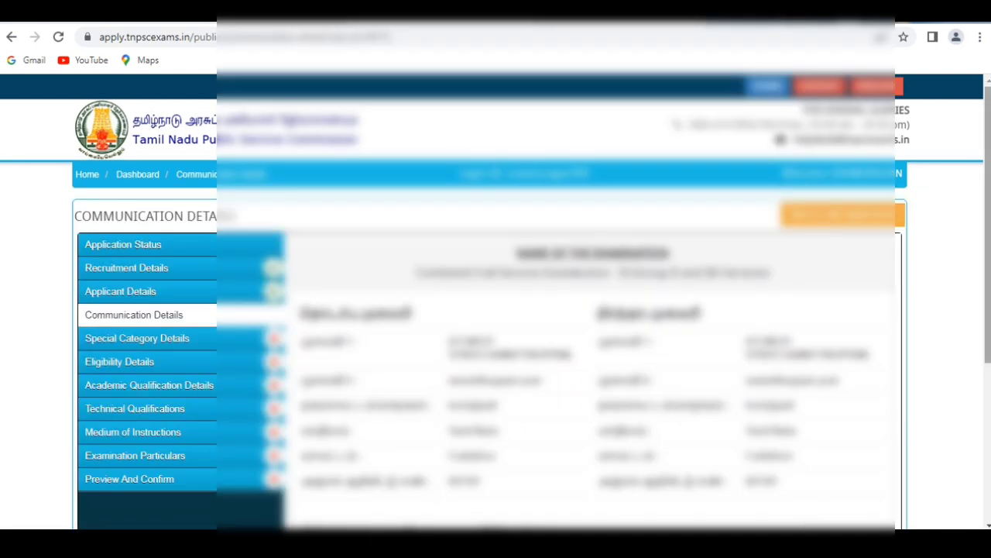
Review the communication details, accept the declaration and save them to continue.
scroll(532, 349, down, 1)
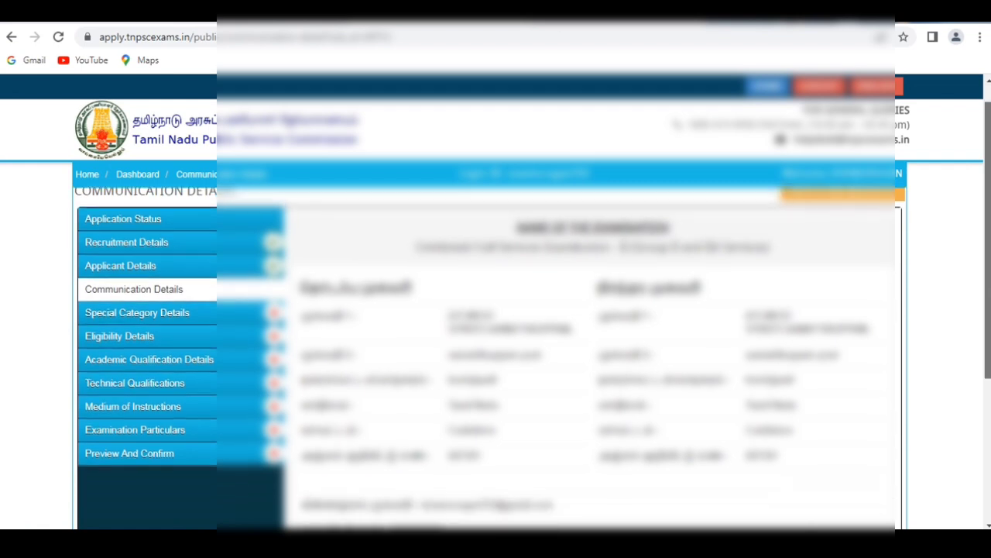
scroll(531, 348, down, 4)
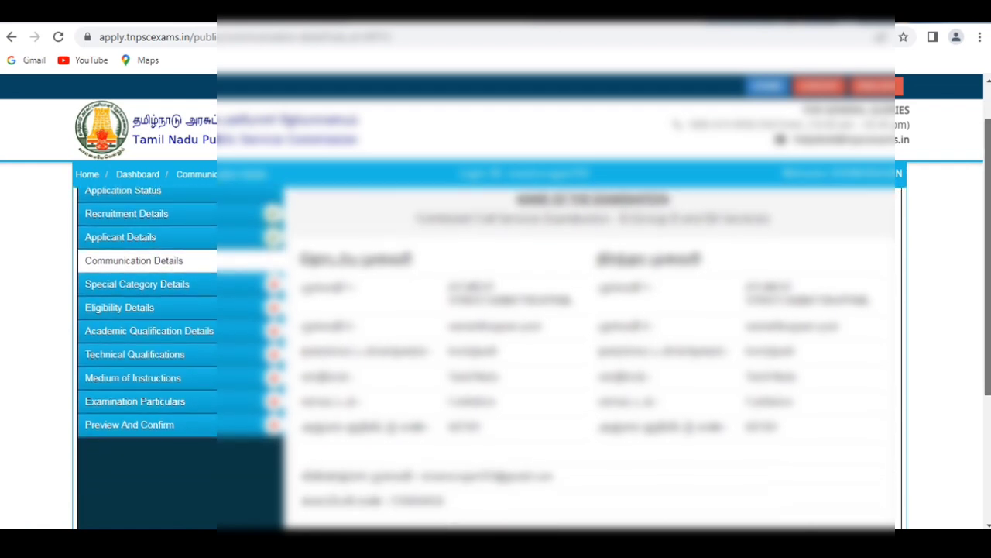
scroll(531, 348, down, 5)
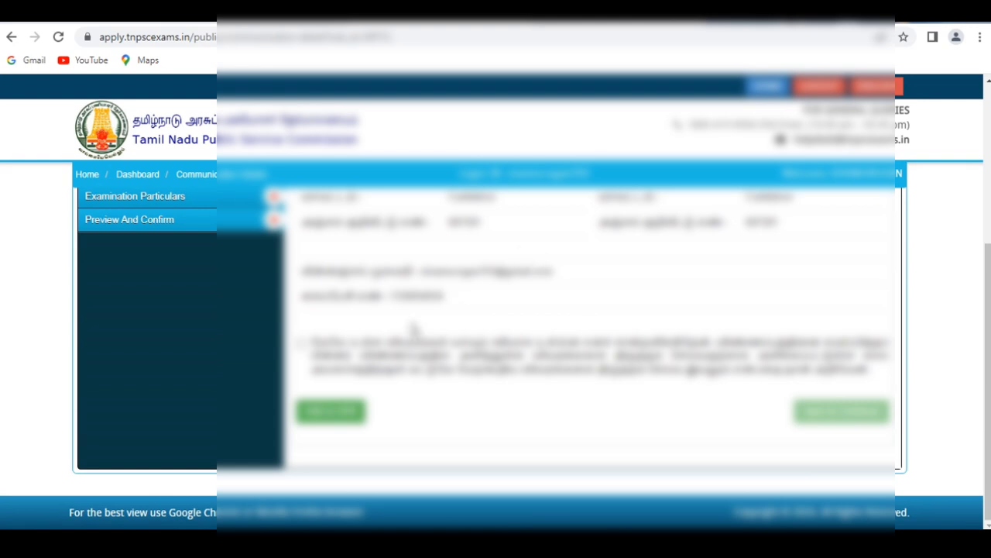
click(301, 346)
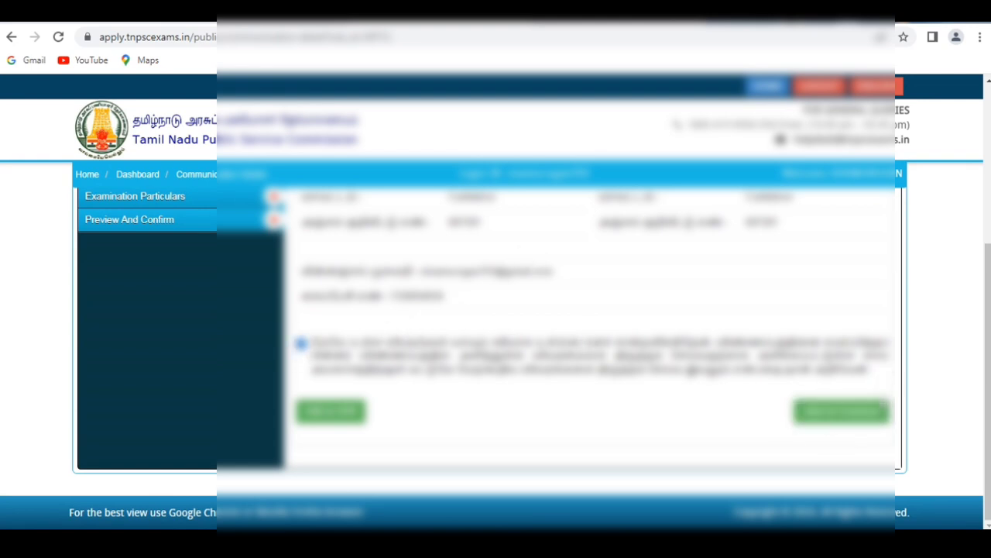
click(877, 408)
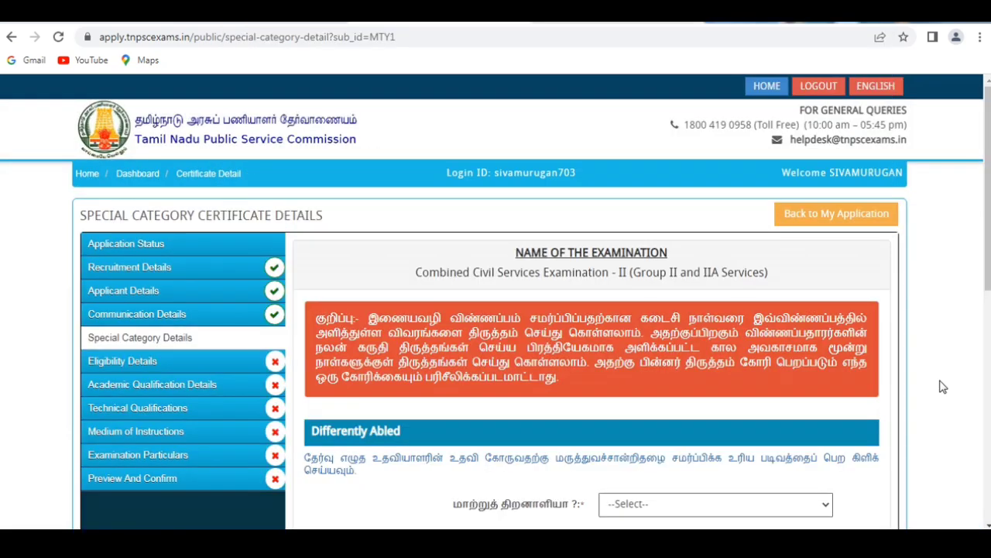
Answer No to being differently abled and No to claiming exemption from the Tamil Eligibility Test.
scroll(913, 364, down, 2)
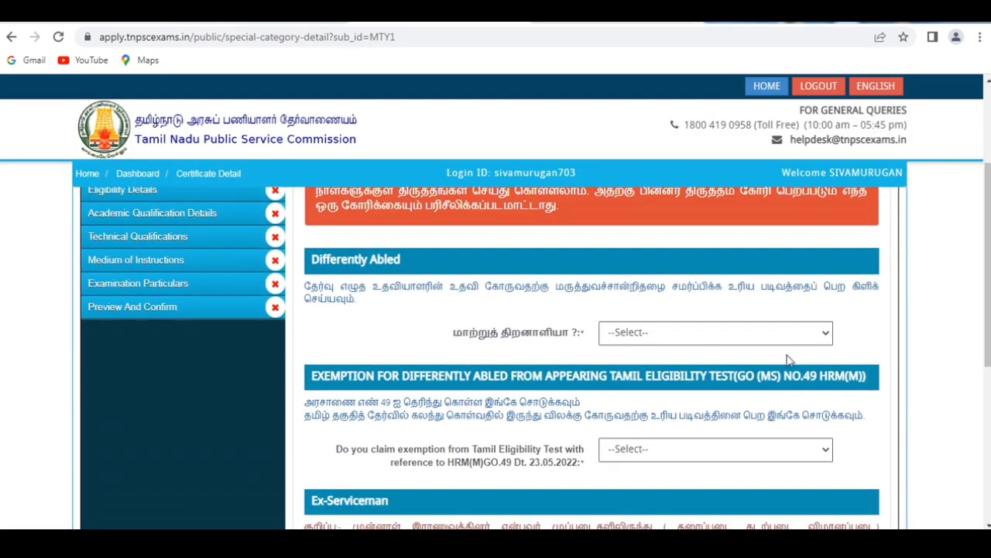
click(764, 338)
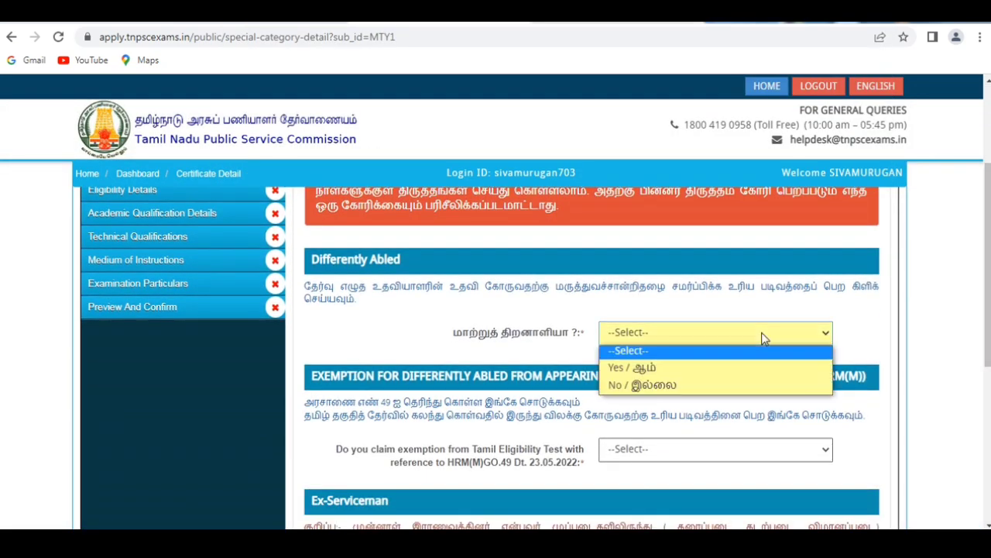
click(693, 386)
scroll(968, 309, down, 2)
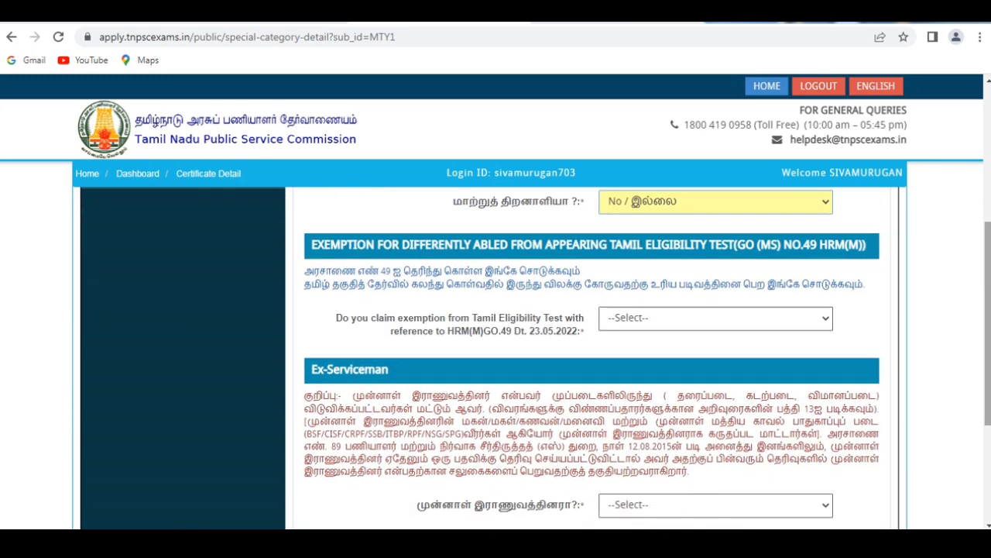
click(728, 324)
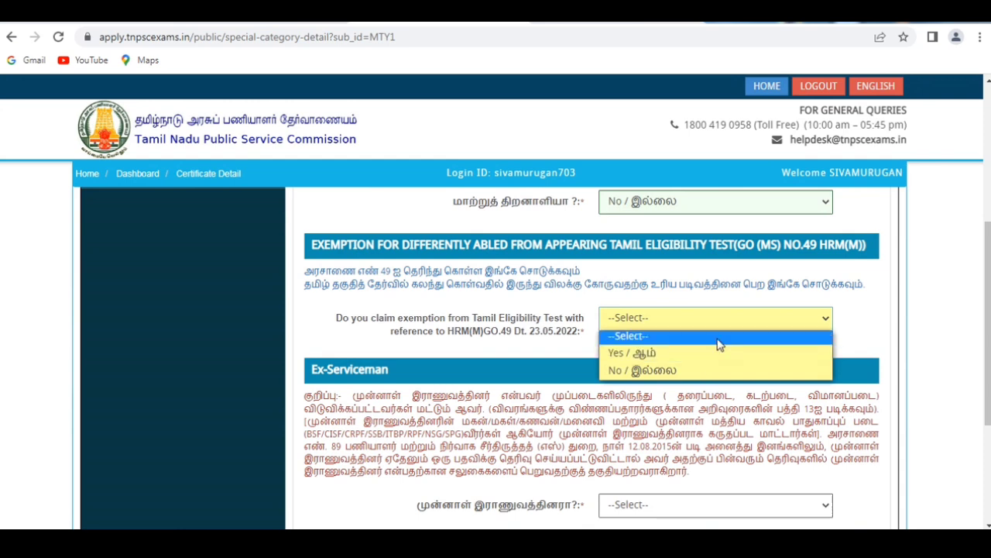
click(686, 370)
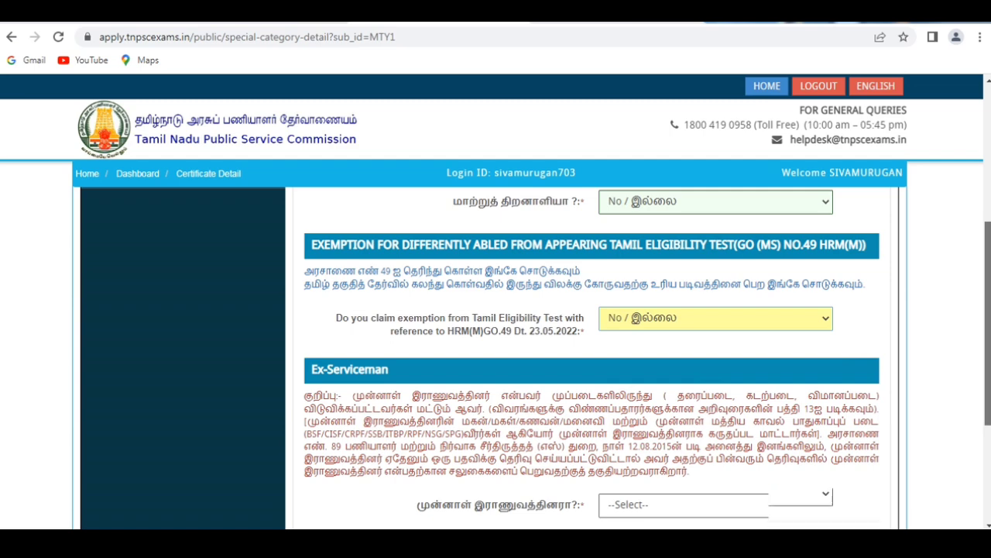
Answer No to the ex-serviceman question, then accept the declaration and save the special category details.
scroll(800, 322, down, 3)
click(778, 377)
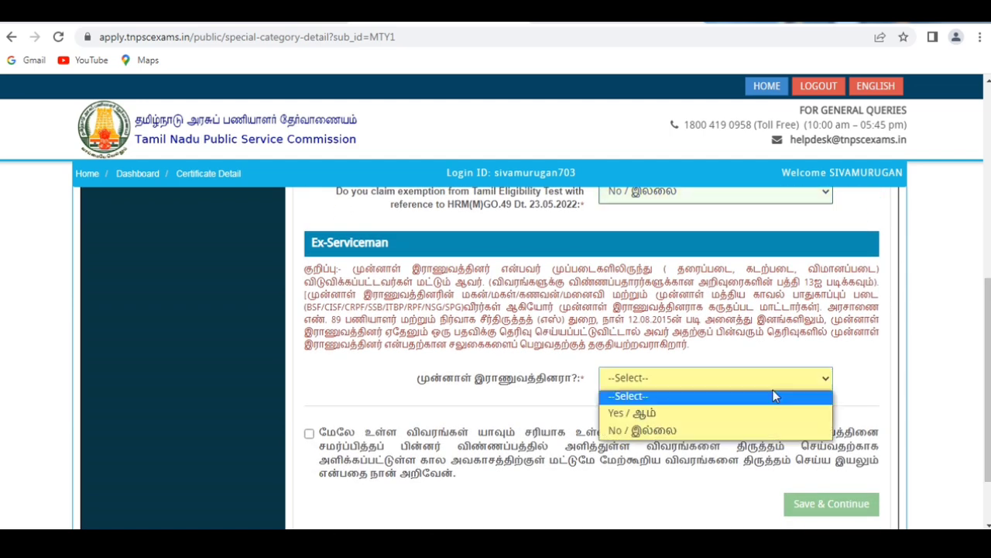
click(736, 432)
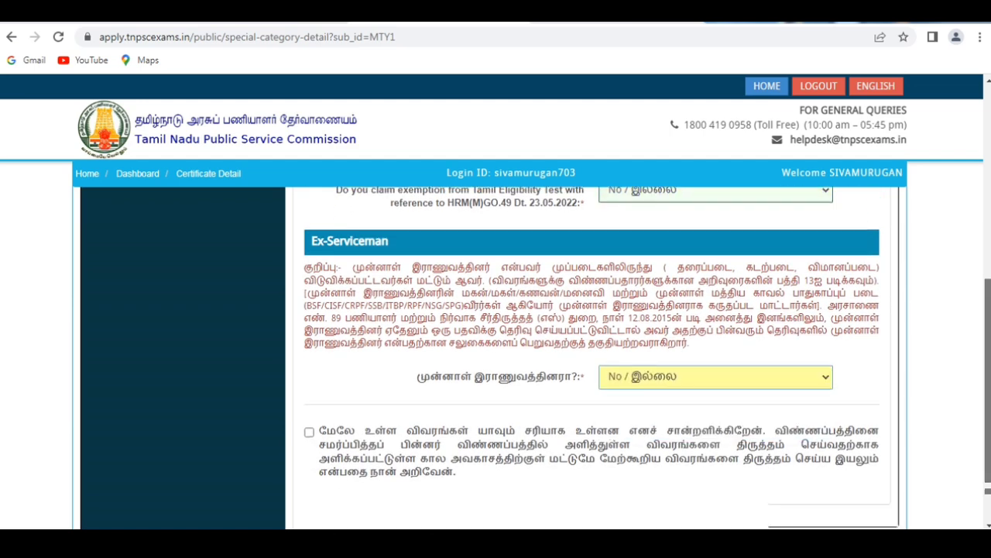
scroll(461, 458, down, 2)
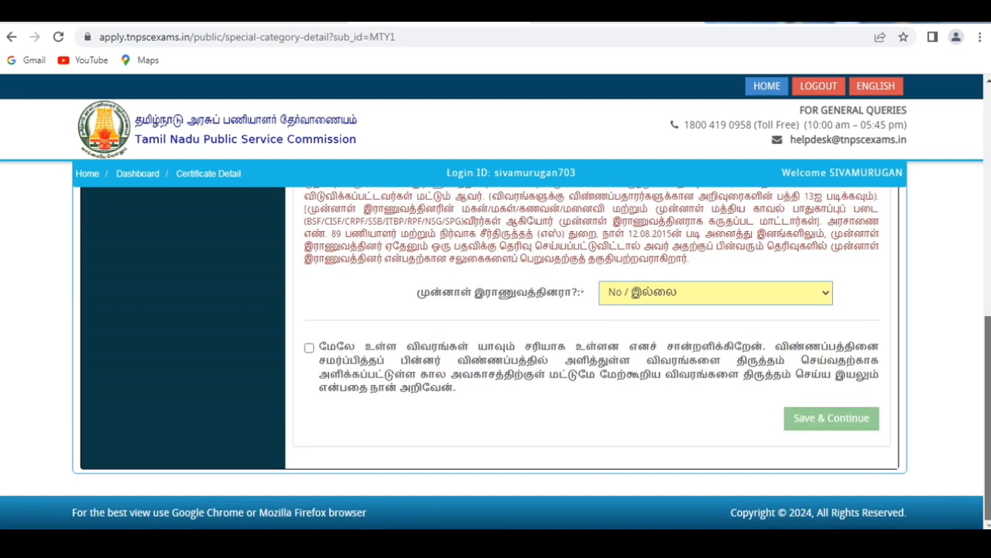
click(309, 347)
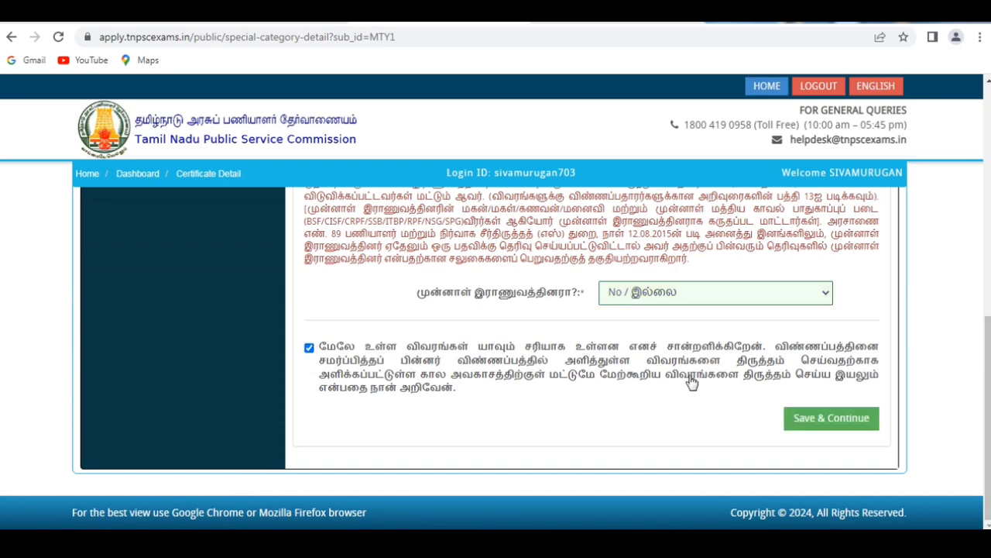
click(802, 423)
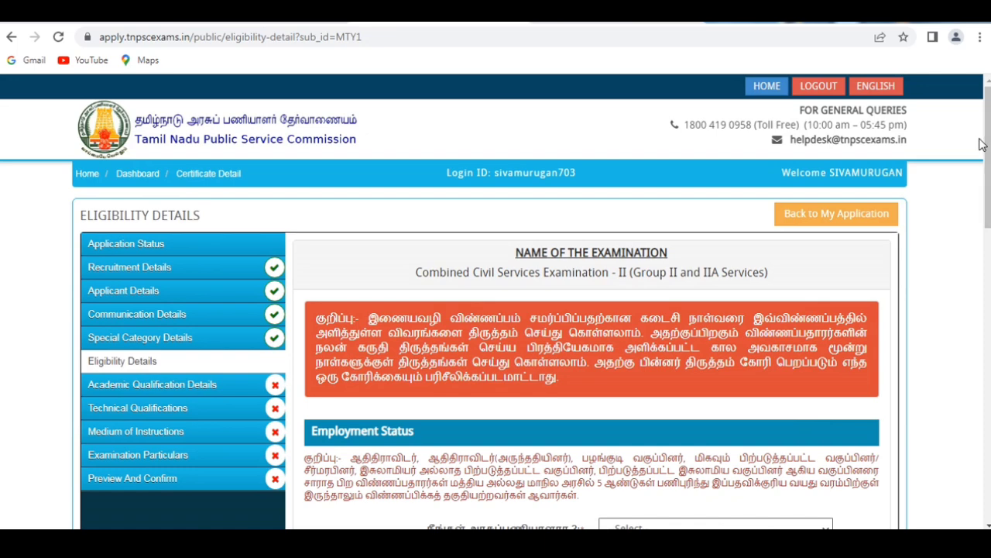
In the eligibility details, answer No to being a government servant and No to having been a government employee.
drag(987, 148, 988, 202)
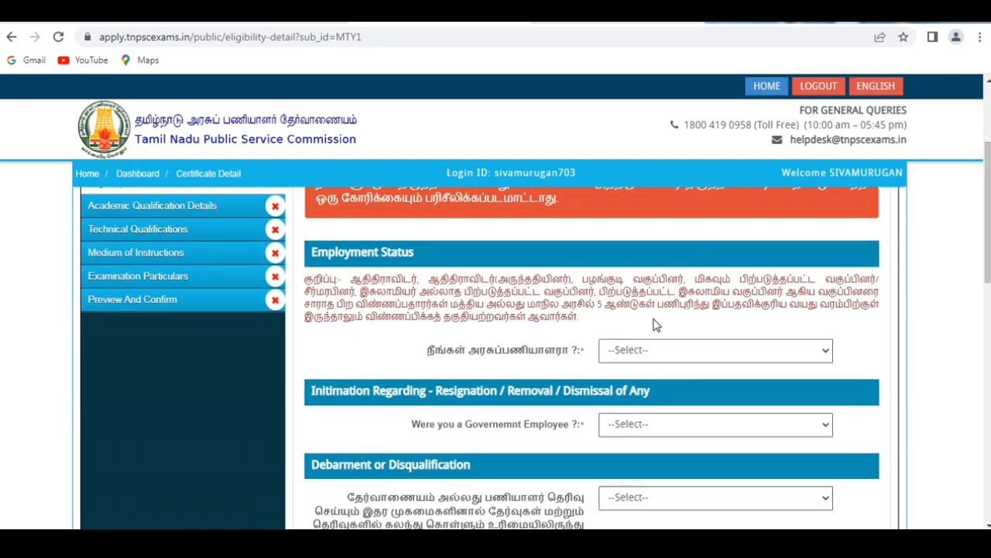
click(651, 354)
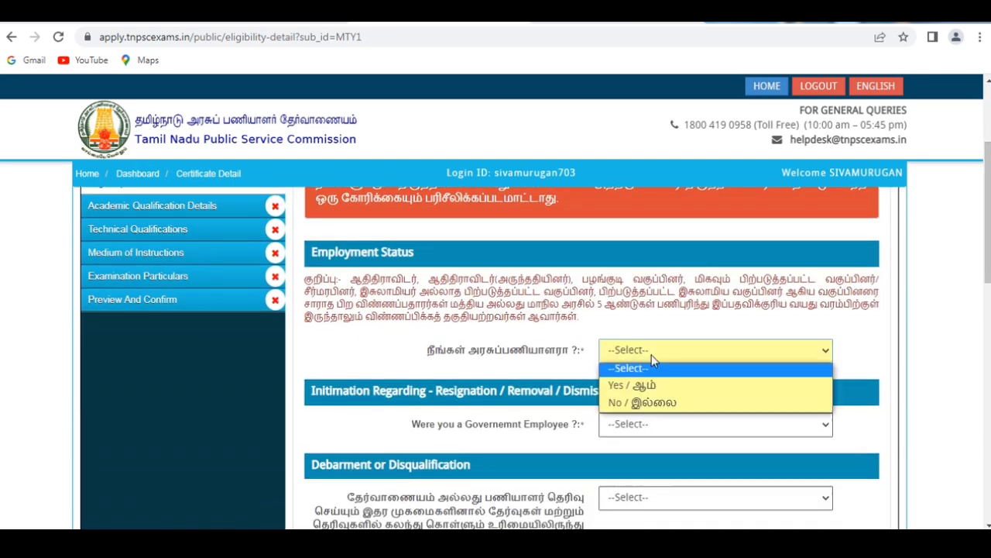
click(642, 403)
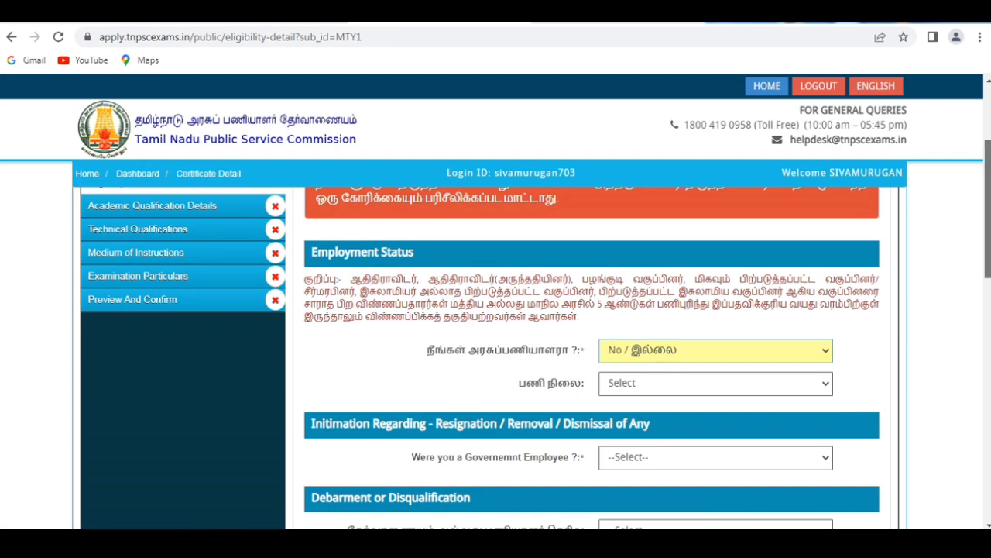
drag(987, 261, 987, 307)
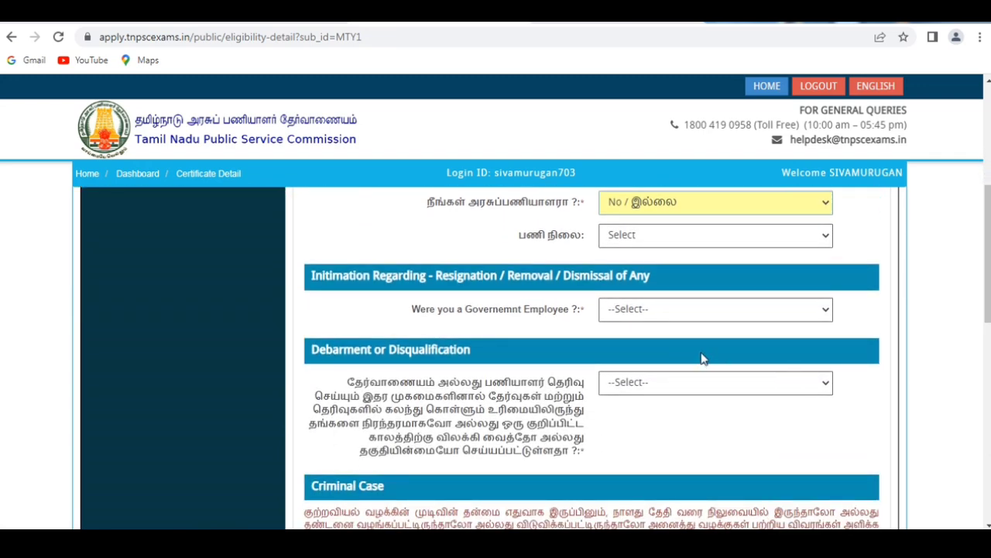
click(693, 312)
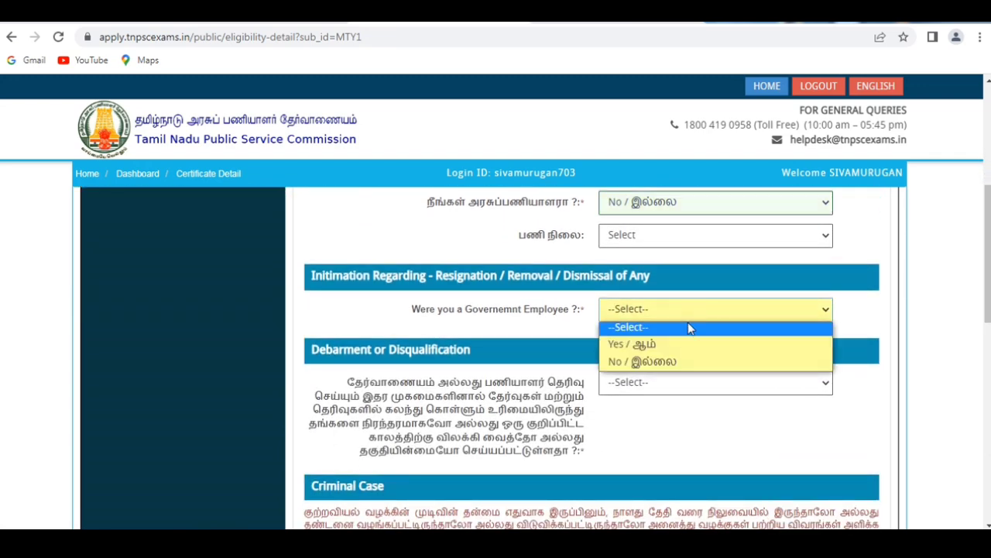
click(669, 362)
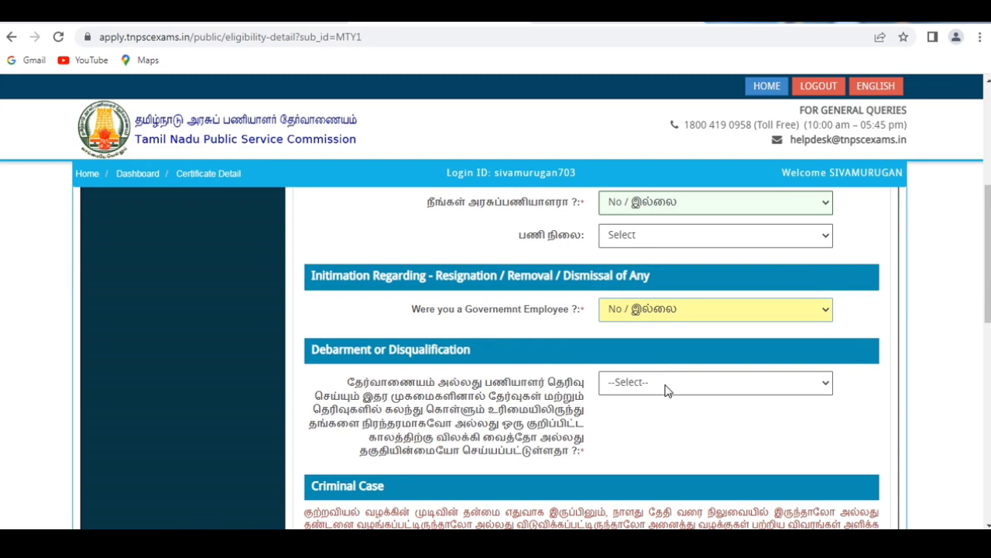
Answer No to the debarment or disqualification question and No to the criminal case question.
click(667, 390)
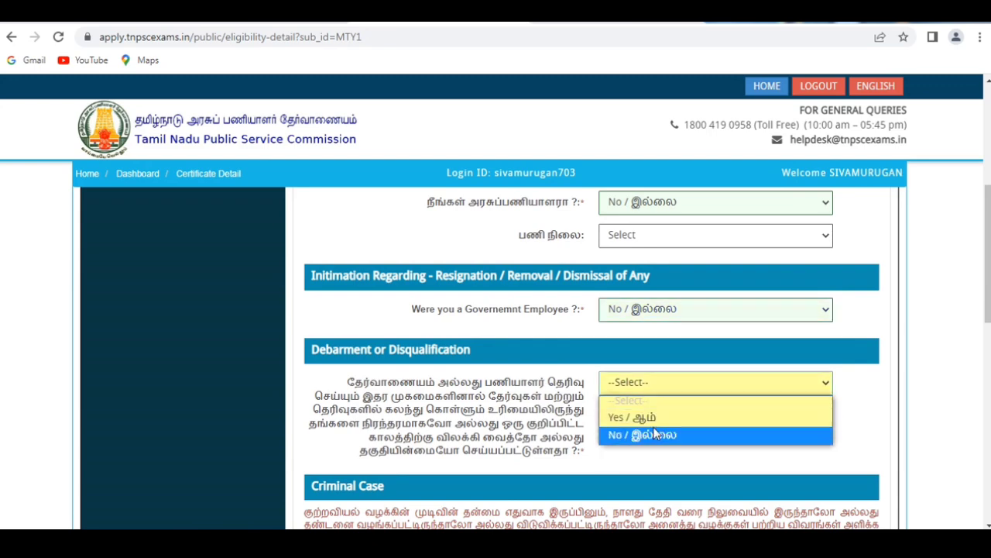
click(654, 434)
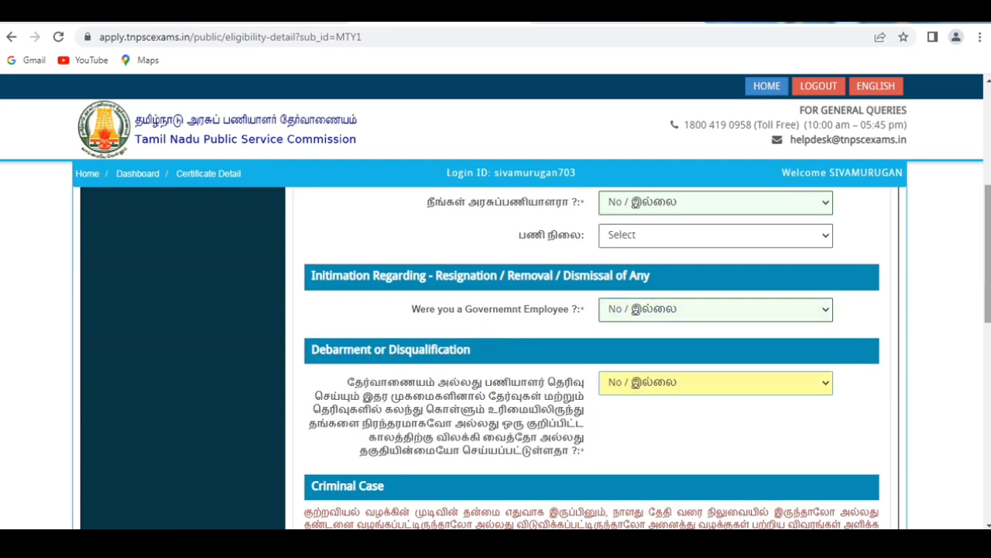
drag(987, 256, 988, 324)
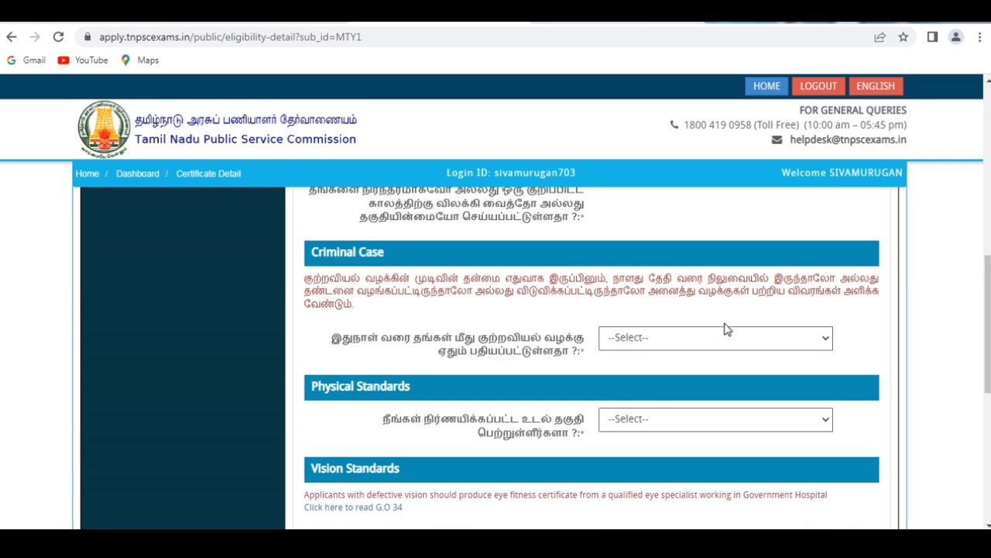
click(717, 342)
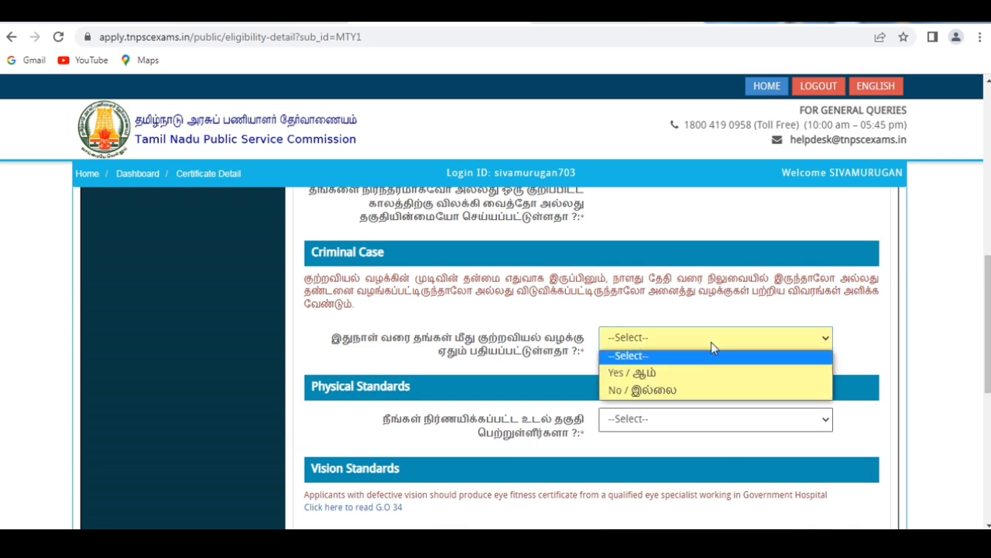
click(684, 387)
Answer Yes to meeting the prescribed physical standards.
drag(988, 325, 988, 361)
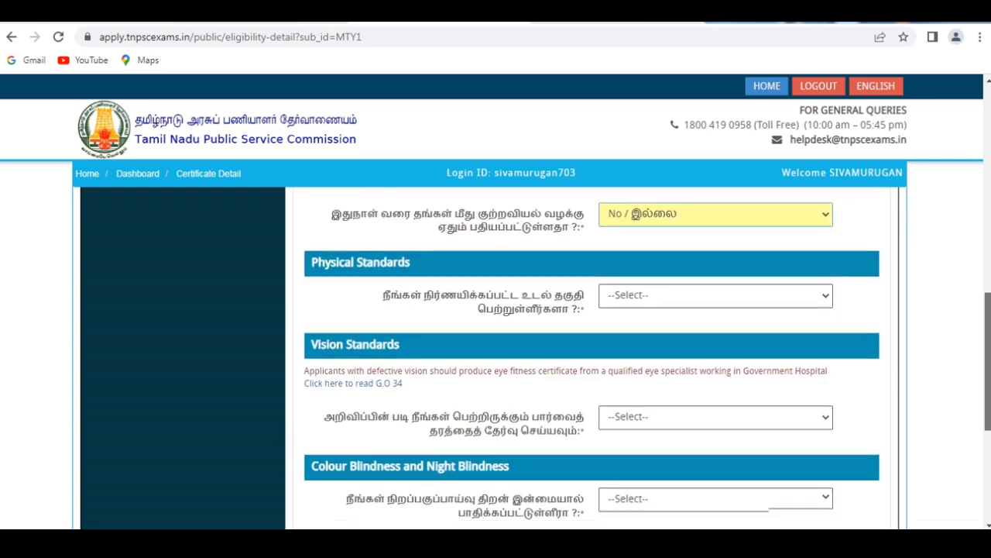
click(699, 280)
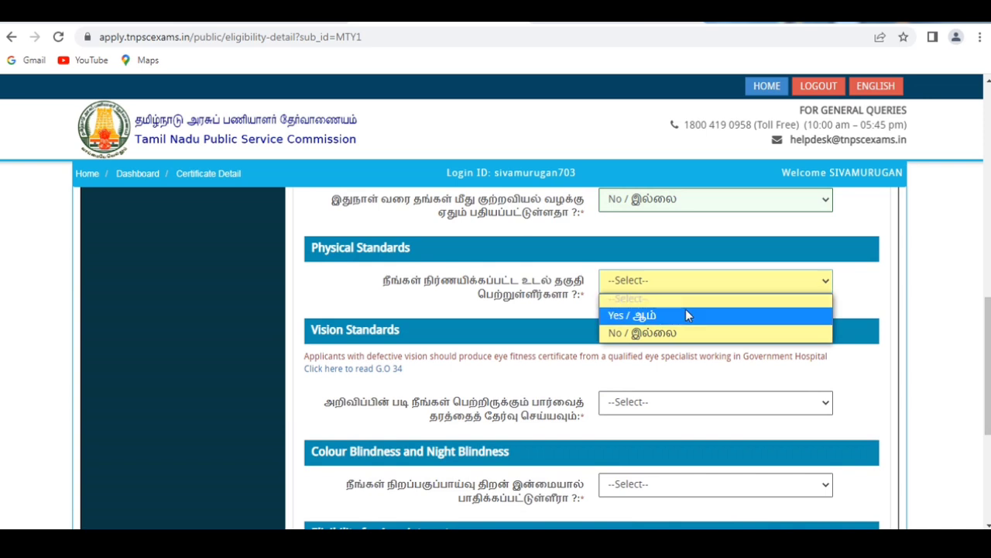
click(685, 315)
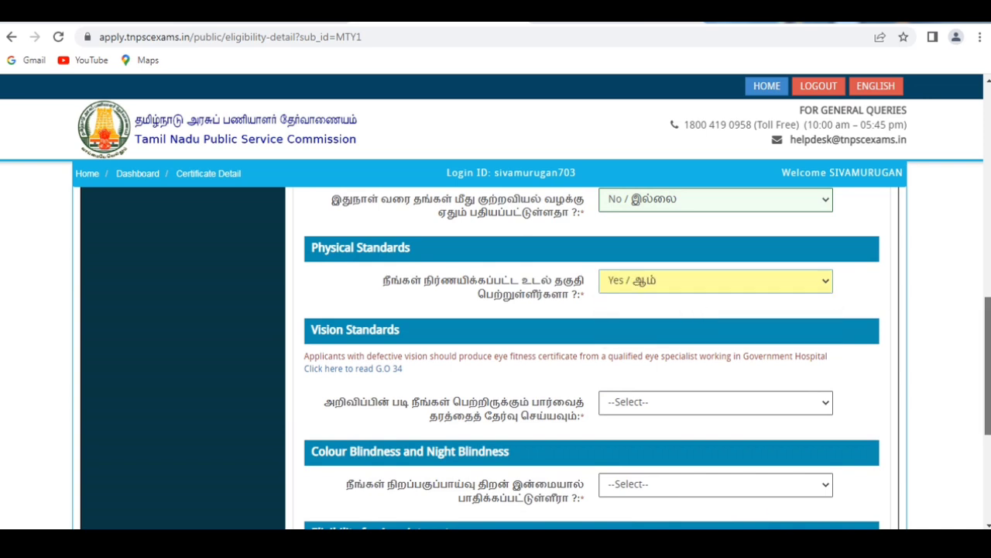
Set the vision standard to VISION STANDARD I OR BETTER and answer No to the colour blindness question.
scroll(988, 348, down, 1)
click(772, 317)
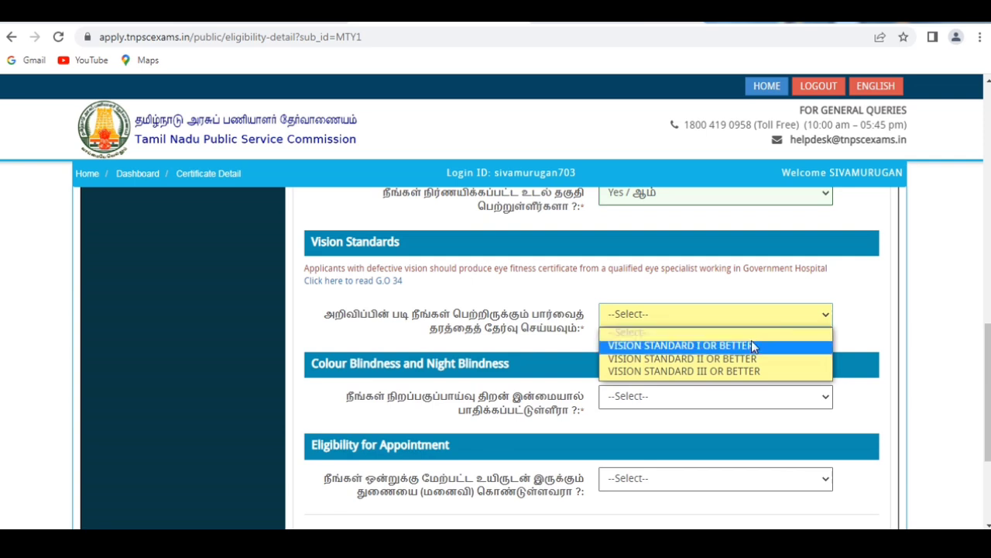
click(754, 346)
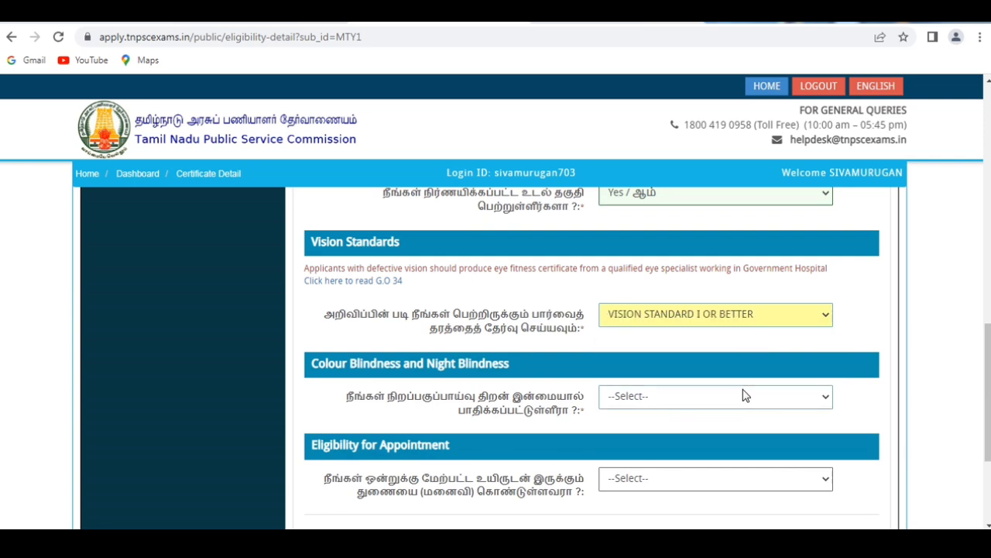
click(745, 391)
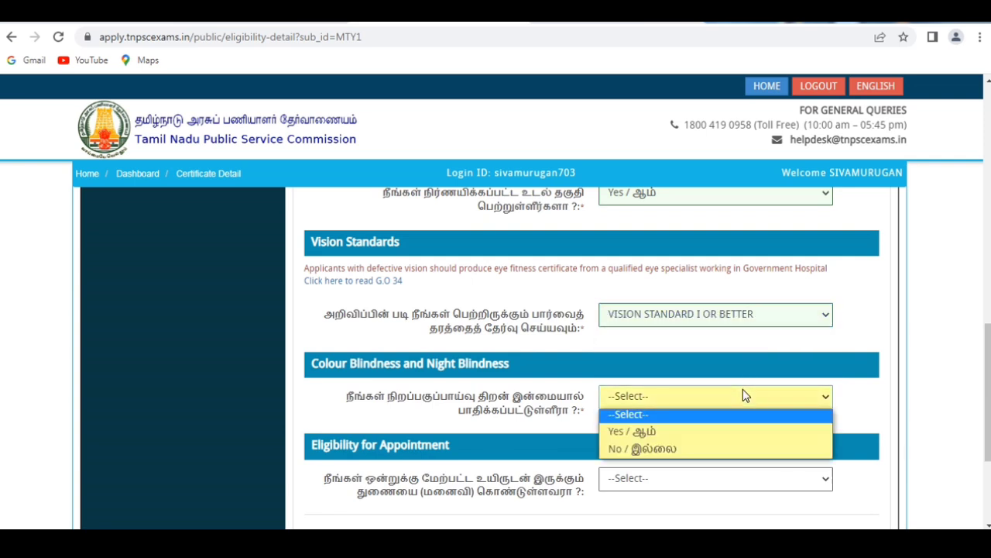
click(691, 444)
Under Eligibility for Appointment, answer No to having more than one living spouse.
scroll(759, 348, down, 2)
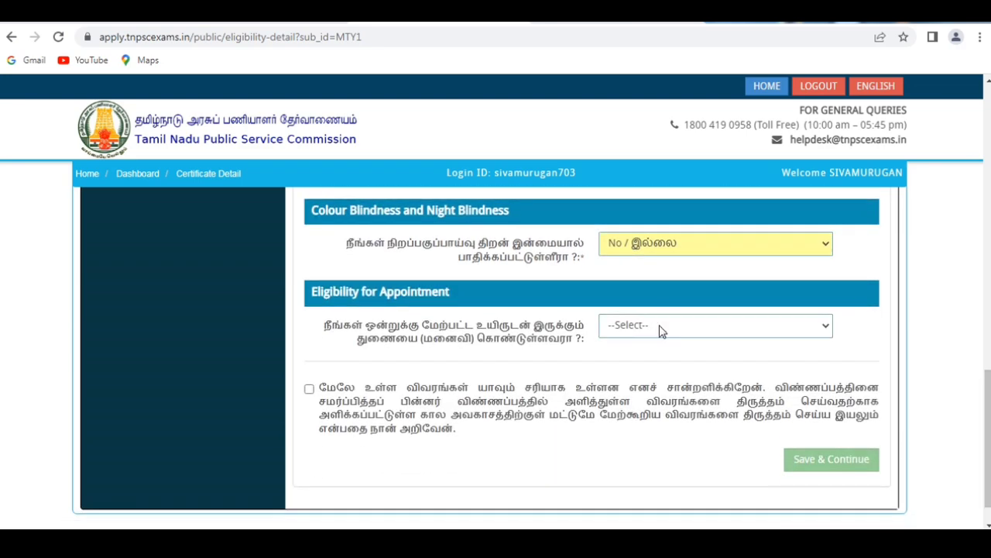
click(661, 331)
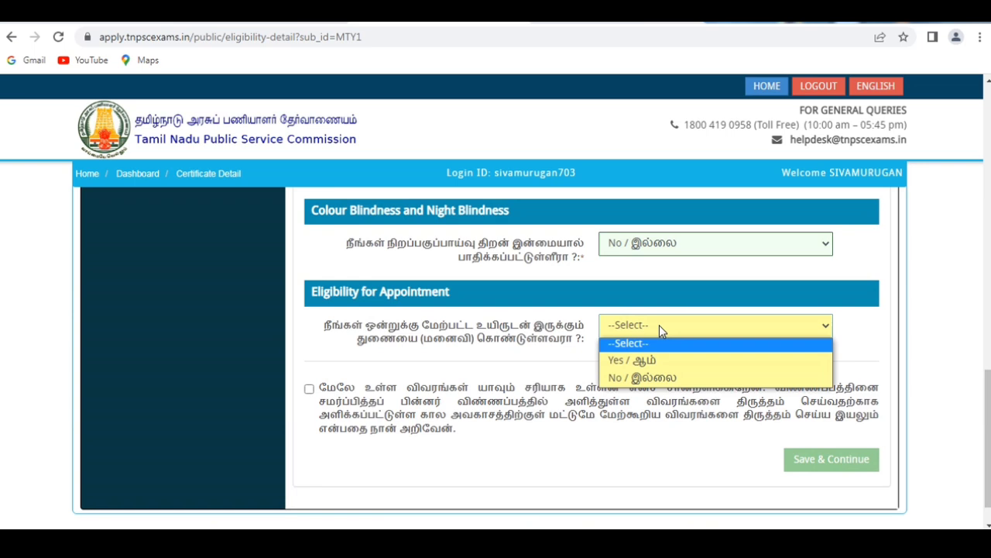
click(651, 377)
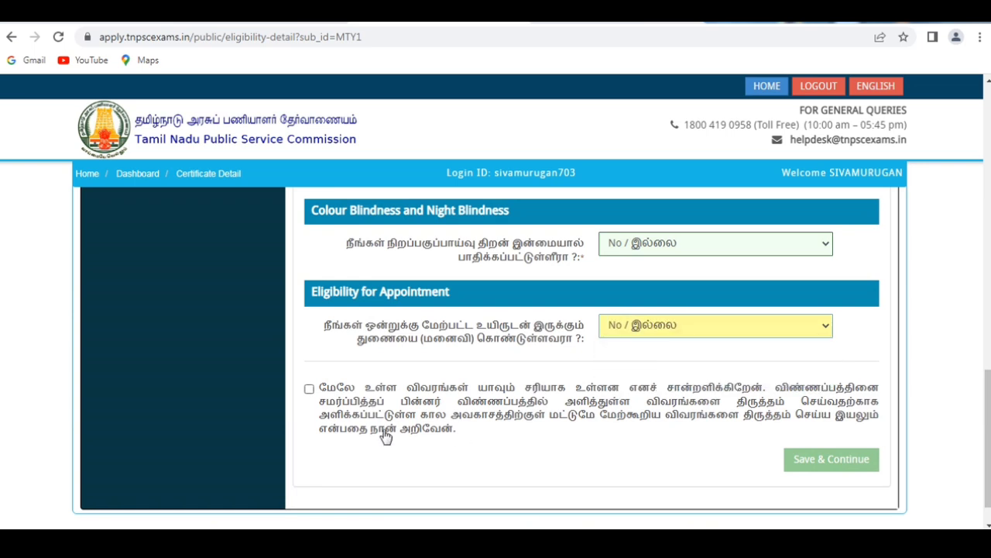
Accept the declaration and save the eligibility details to continue to the academic qualifications.
click(309, 389)
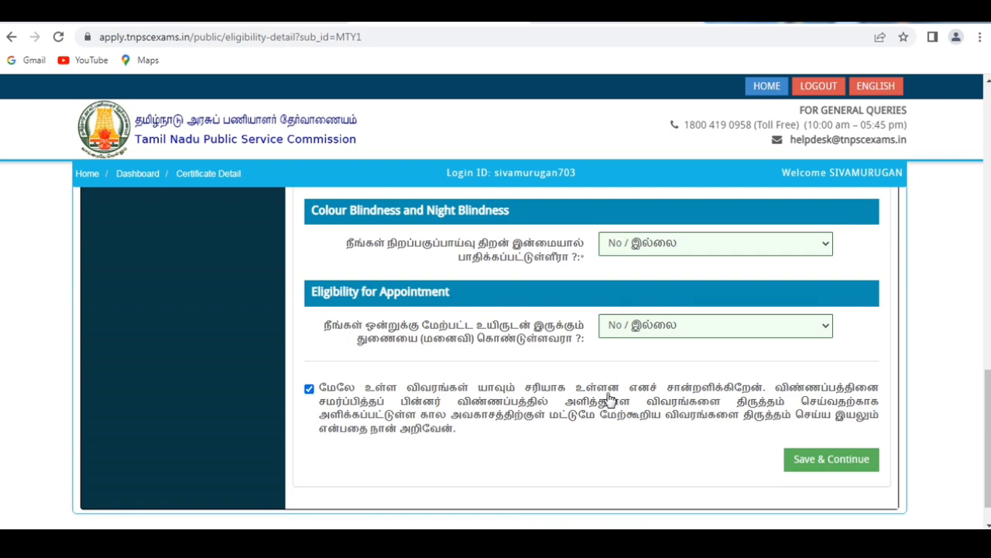
click(831, 465)
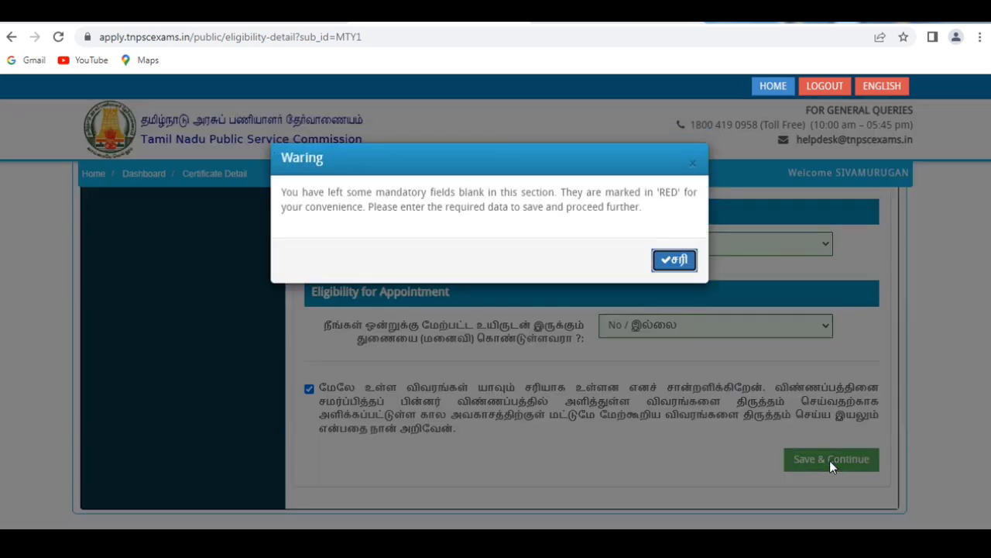
click(668, 263)
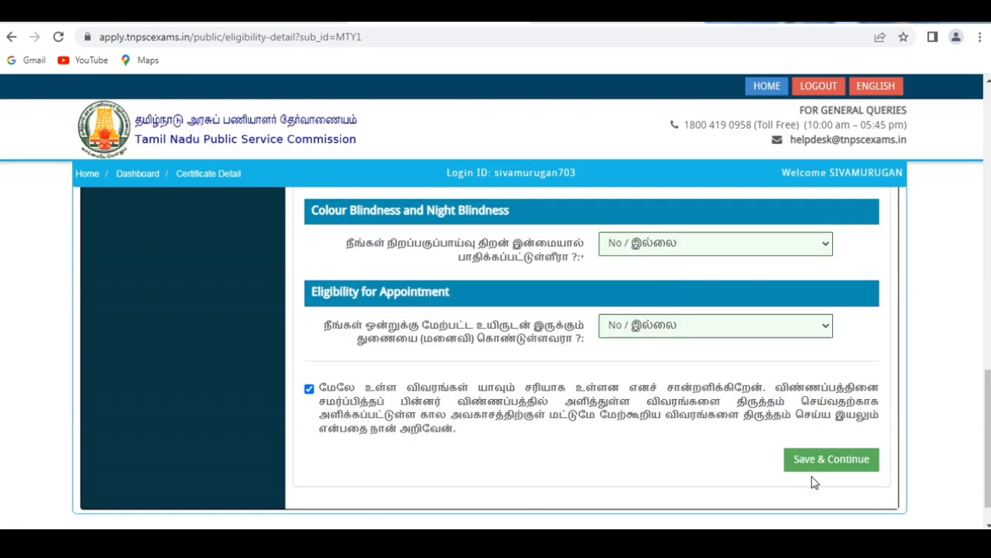
scroll(801, 514, down, 1)
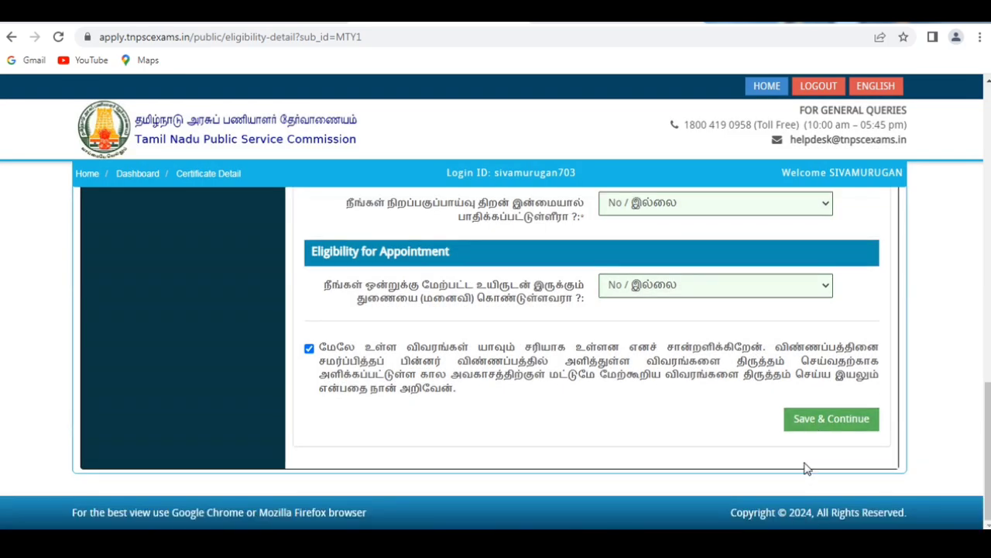
click(821, 420)
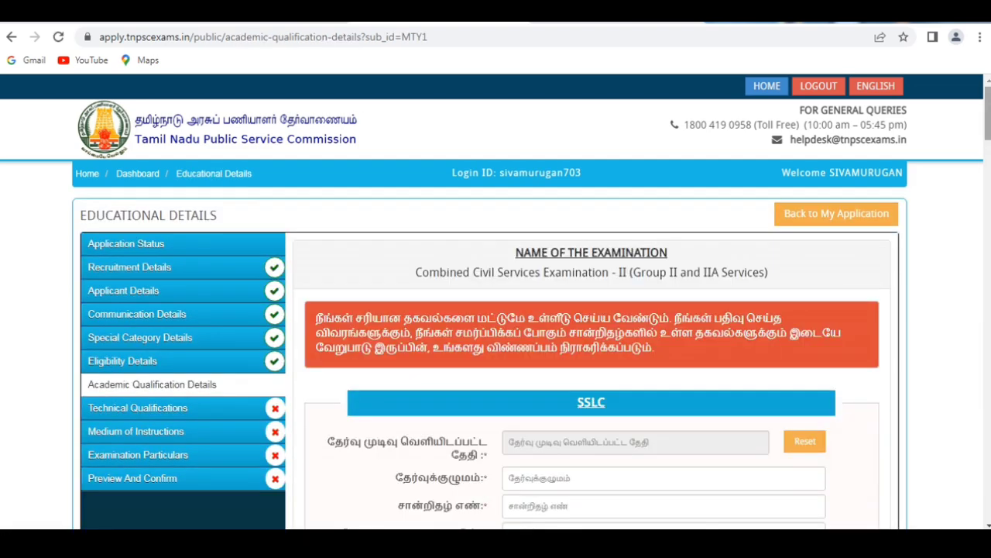
In the SSLC section, answer Yes to having passed with Tamil as a subject.
scroll(496, 356, down, 3)
scroll(606, 198, up, 1)
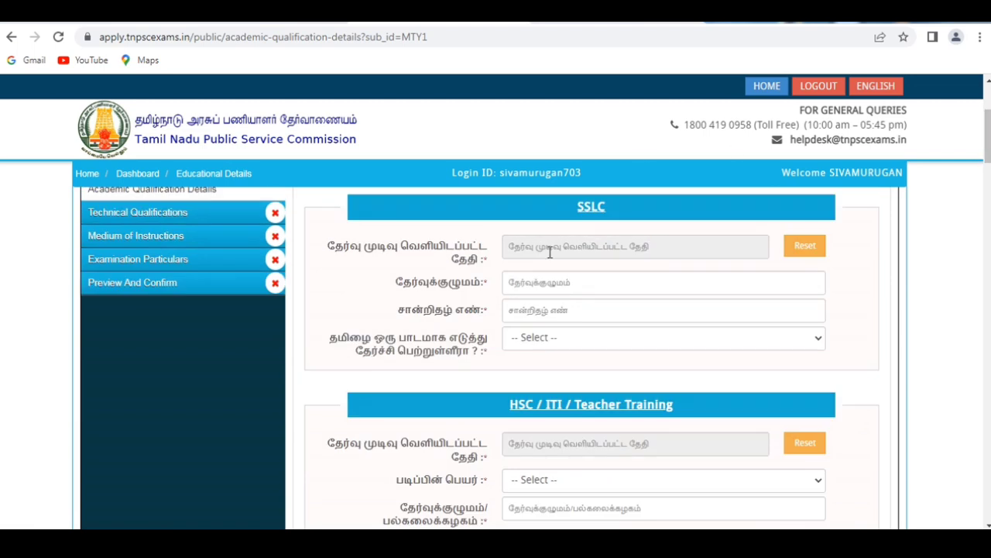
click(550, 282)
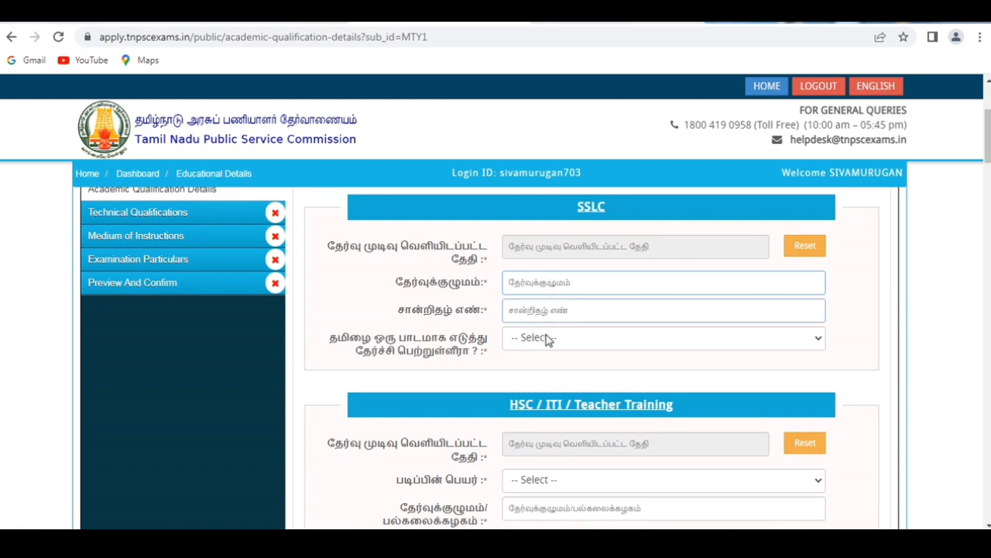
click(546, 339)
click(542, 370)
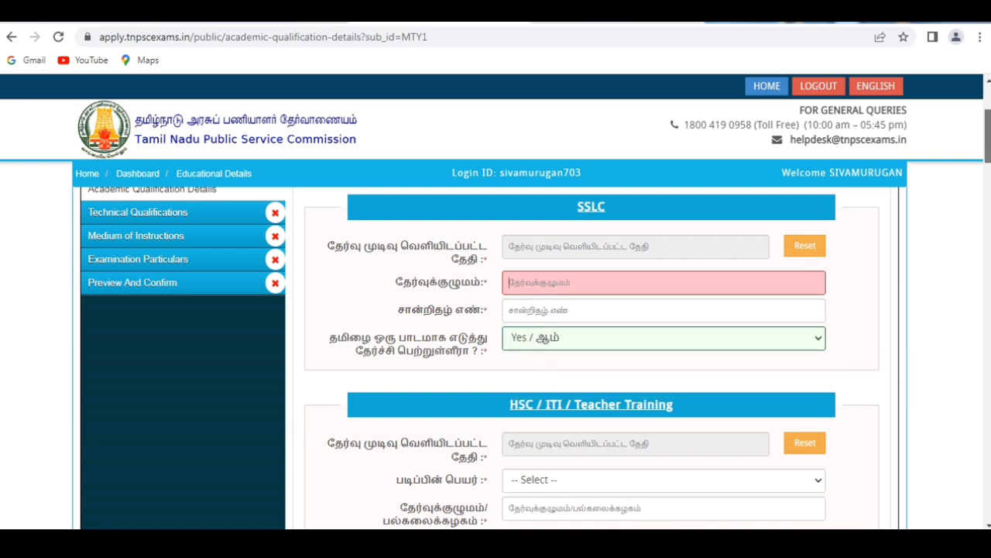
In the UG Degree - 1 section, set the course to Bachelor of Engineering (B.E) and the major subject to Mechanical Engineering.
drag(989, 150, 988, 167)
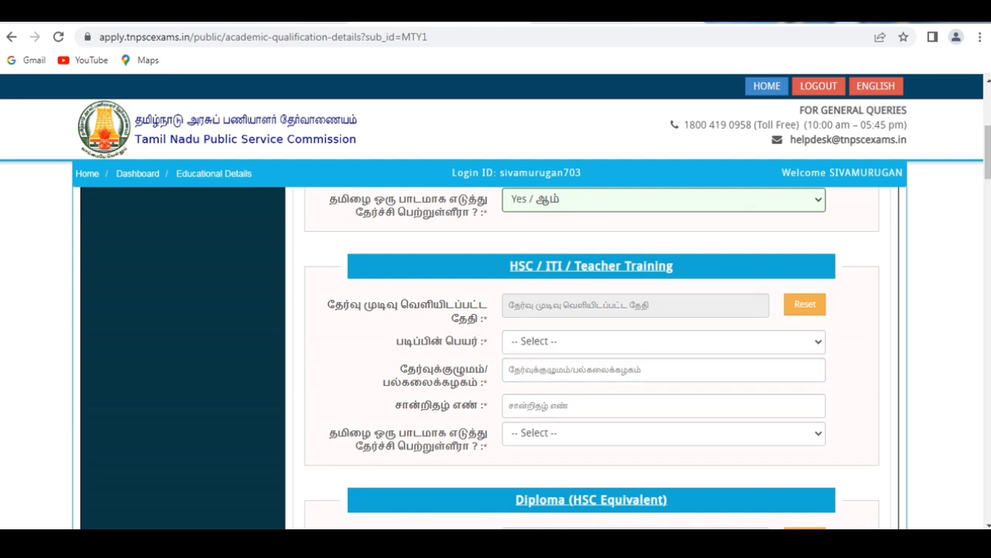
drag(989, 138, 989, 258)
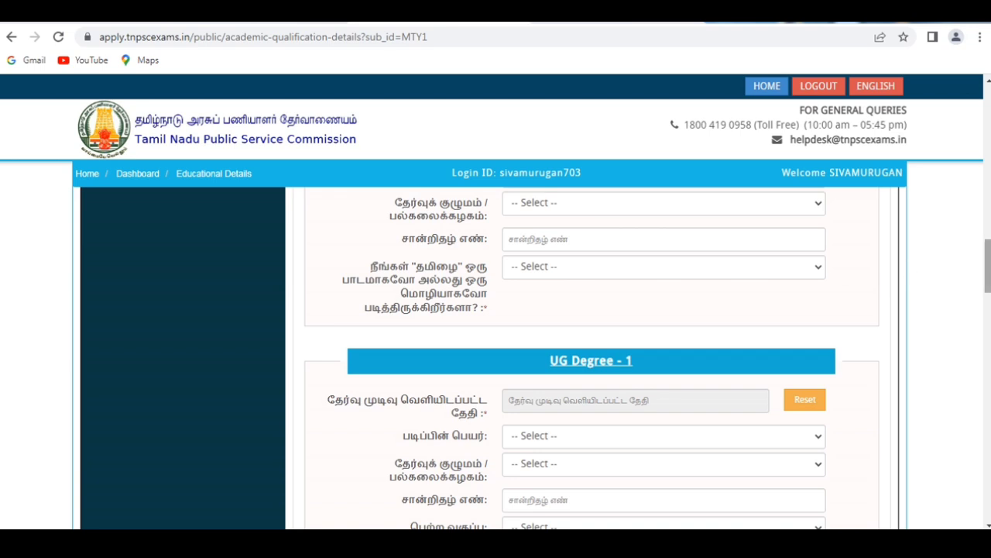
drag(985, 242, 985, 257)
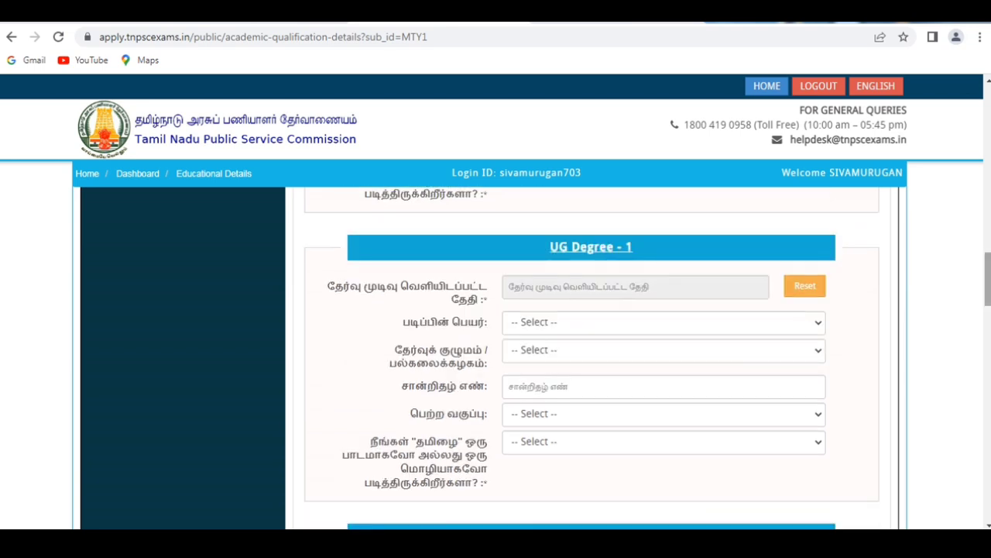
click(683, 321)
scroll(666, 294, down, 1)
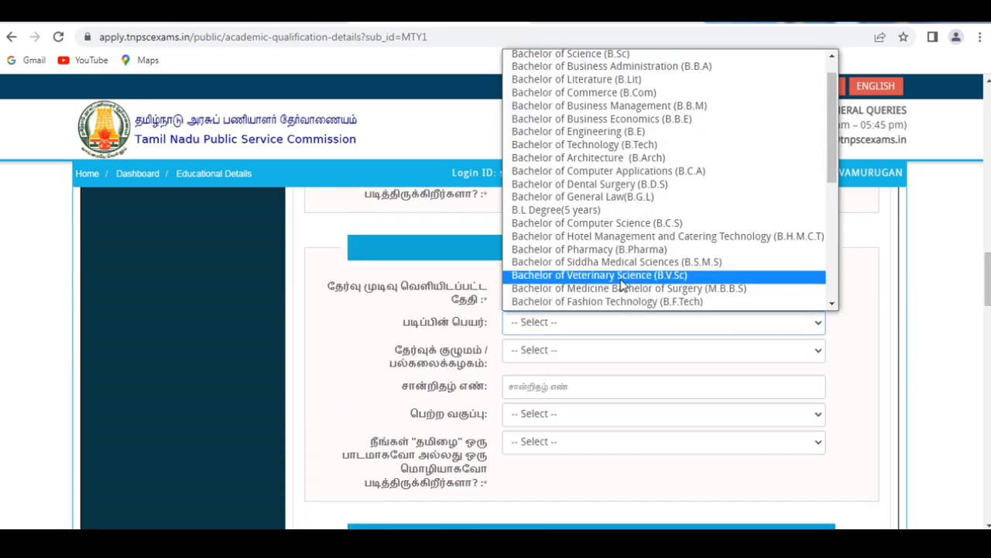
click(593, 132)
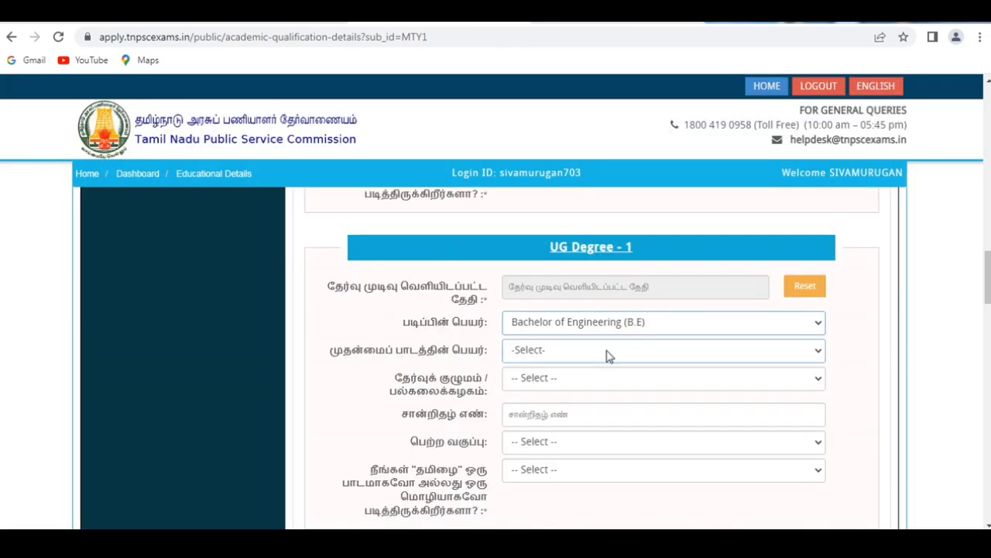
click(608, 353)
click(586, 320)
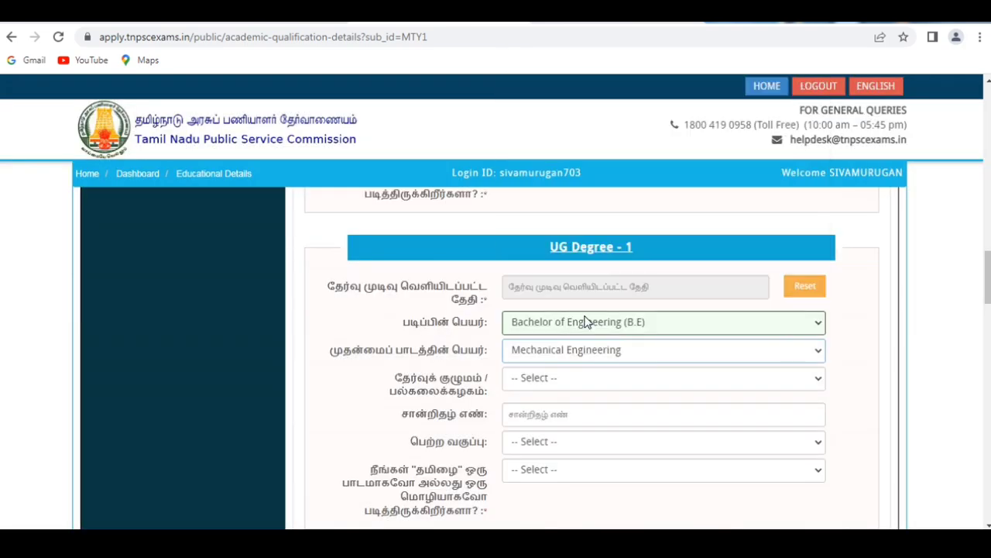
Set the UG Degree - 1 university to Anna University.
click(583, 384)
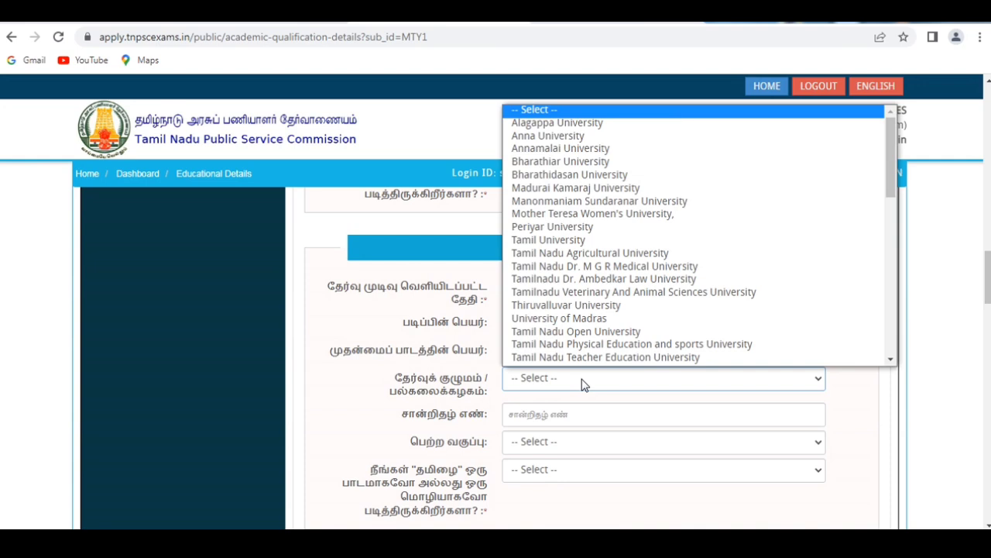
key(Down)
key(Down)
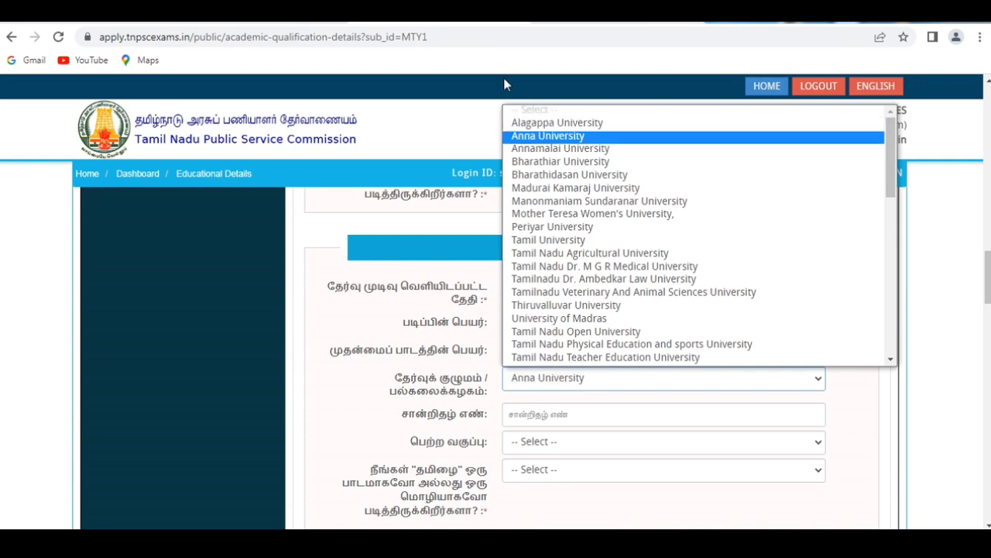
click(540, 136)
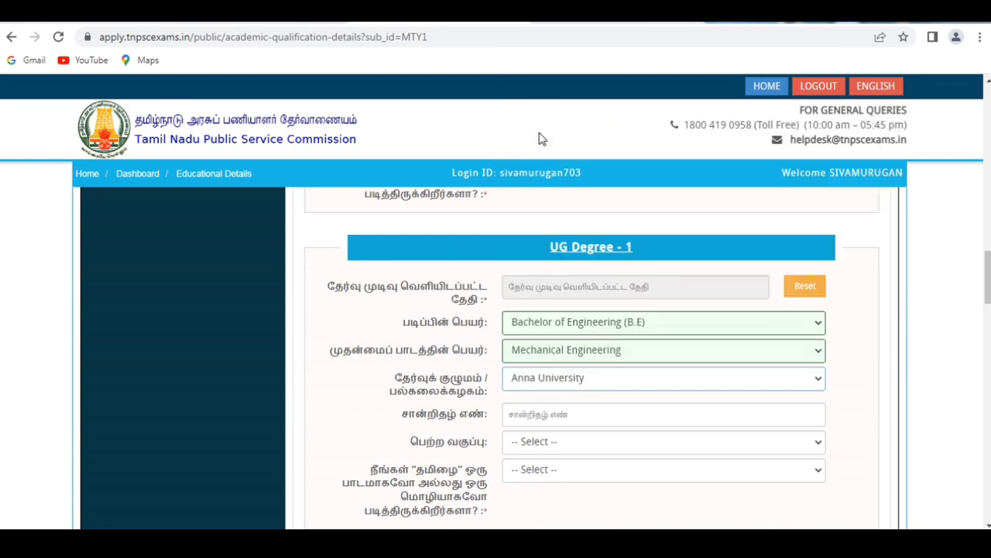
For UG Degree - 1, set the class obtained to First Class or its Equivalent Grade and answer No to having studied Tamil.
click(593, 444)
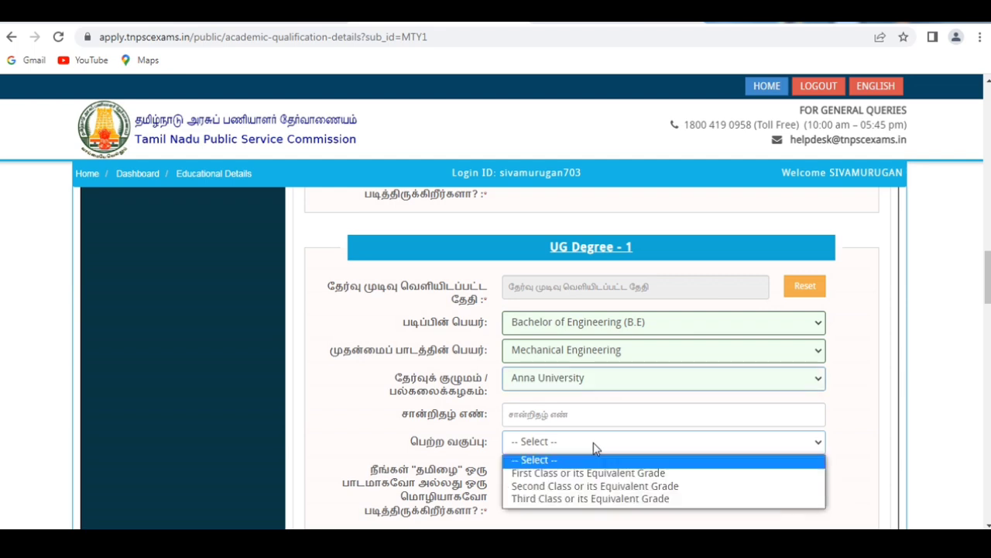
click(589, 473)
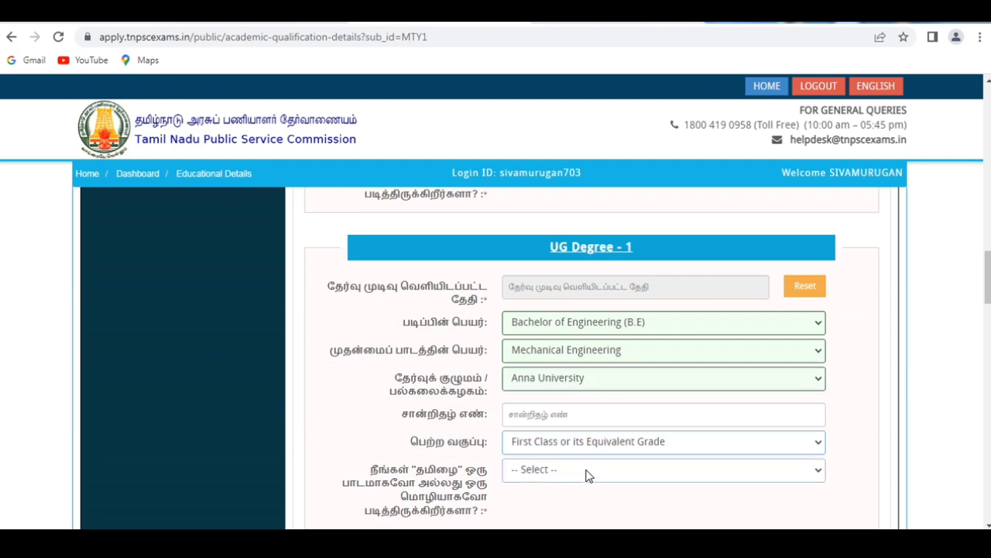
click(586, 471)
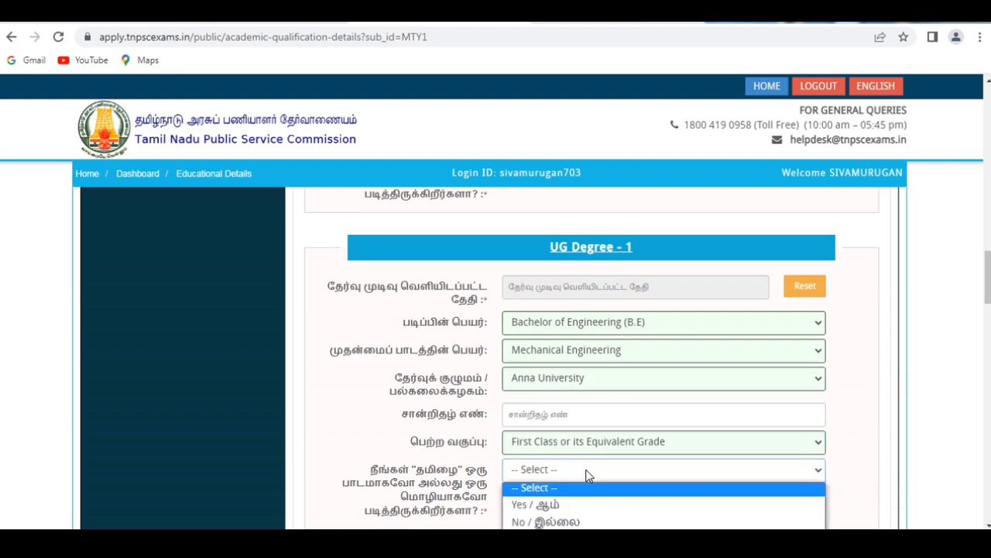
click(566, 522)
Accept the declaration for the academic details and answer No to possessing the Co-Operative Training qualifications.
scroll(988, 277, down, 3)
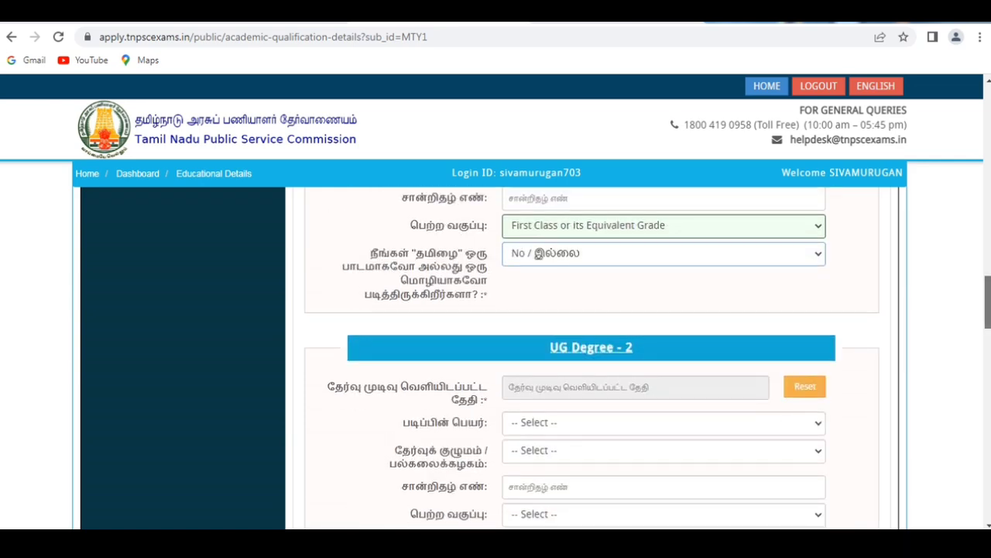
scroll(592, 356, down, 3)
scroll(591, 357, down, 6)
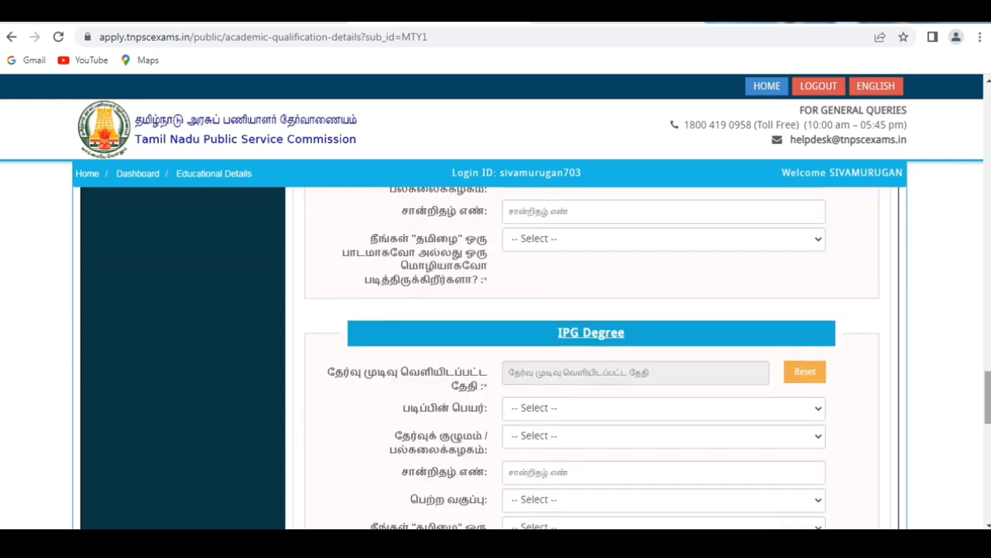
scroll(592, 356, down, 5)
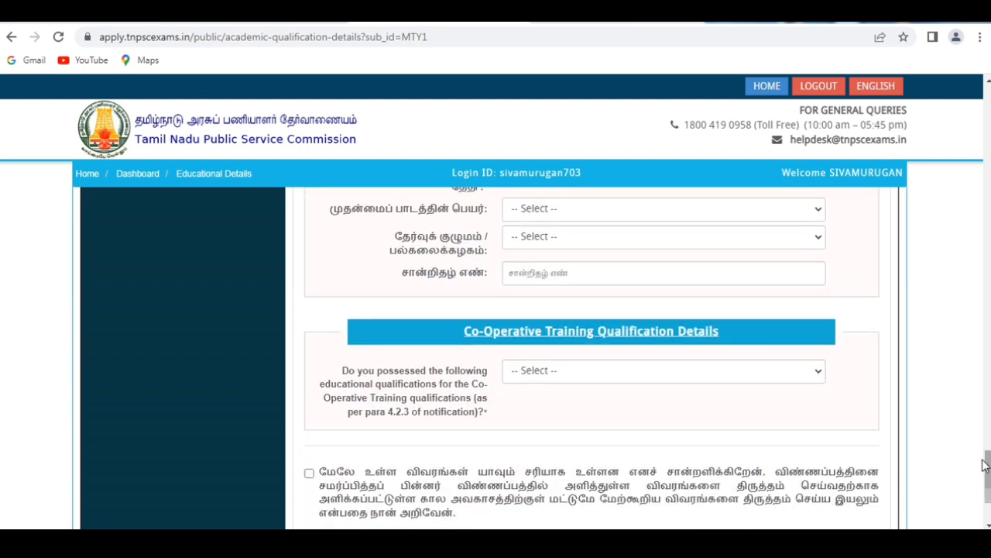
scroll(989, 463, down, 2)
scroll(989, 463, up, 6)
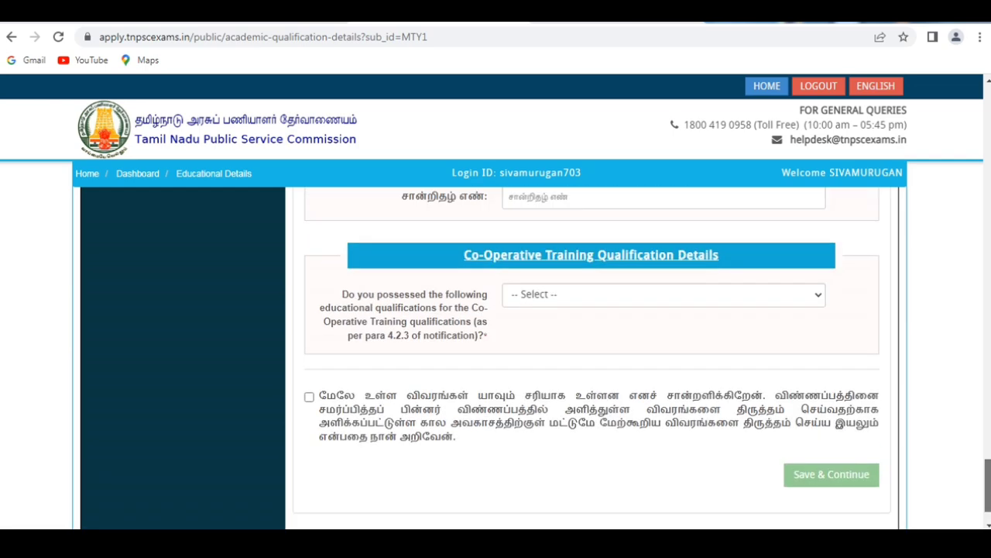
scroll(989, 464, down, 6)
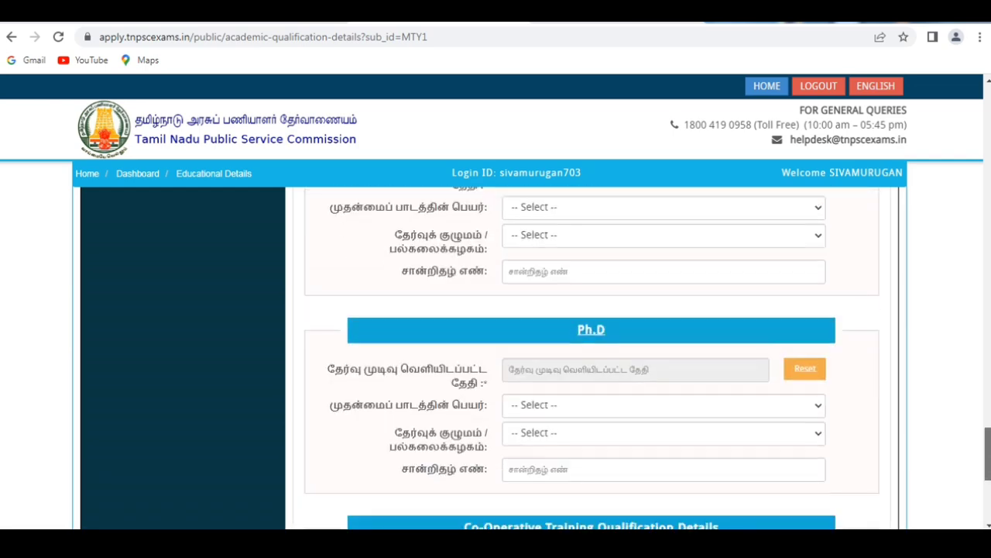
scroll(989, 463, down, 2)
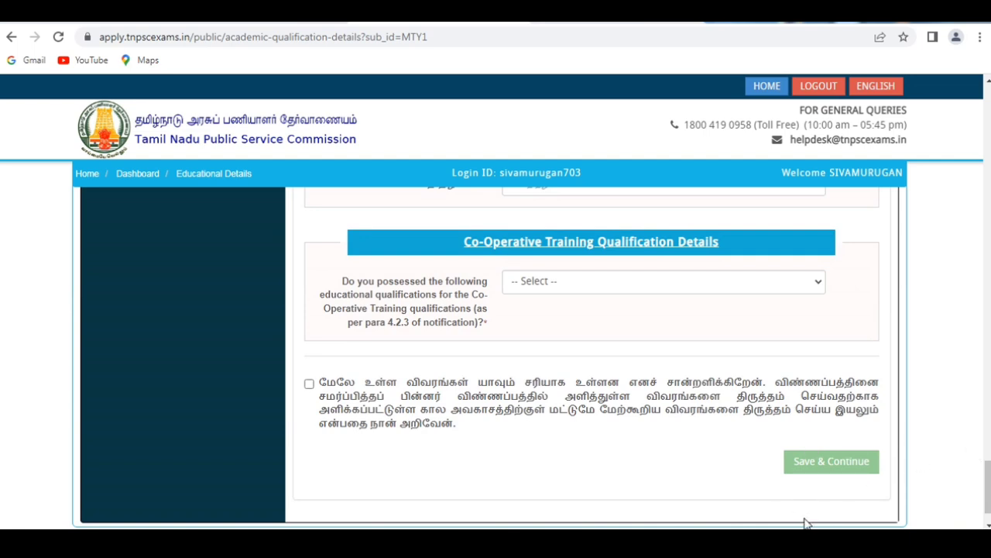
click(309, 383)
click(667, 277)
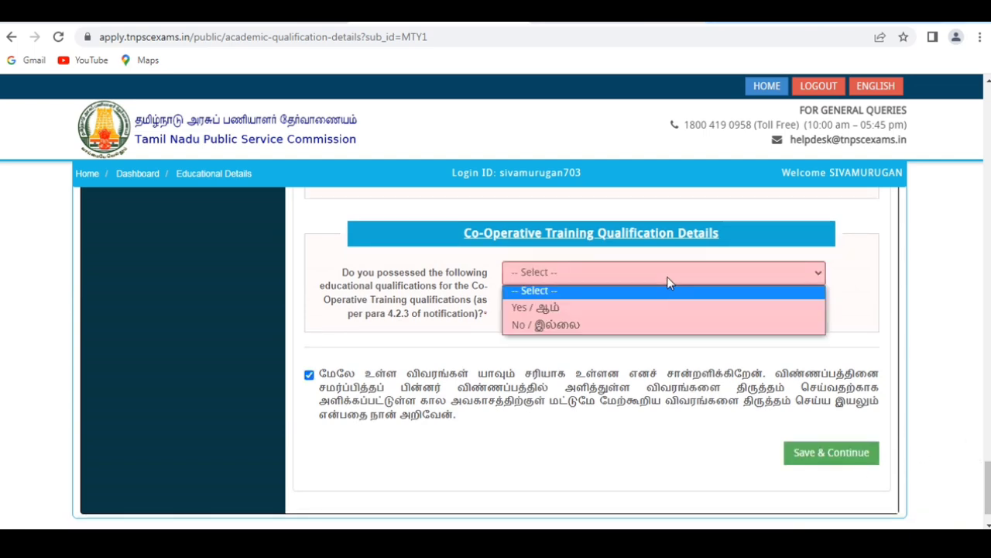
click(662, 324)
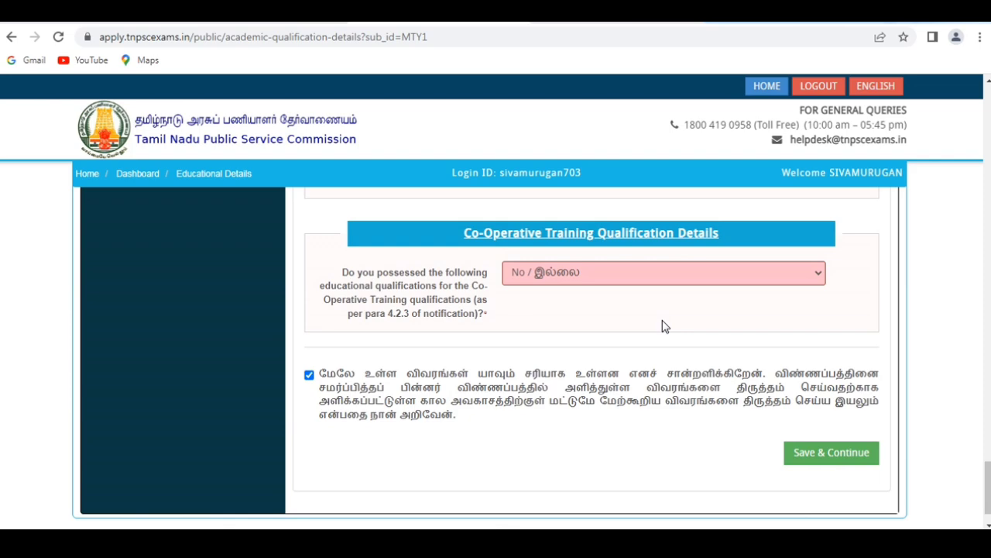
Save the academic qualification details and confirm that only correct details have been furnished.
click(808, 451)
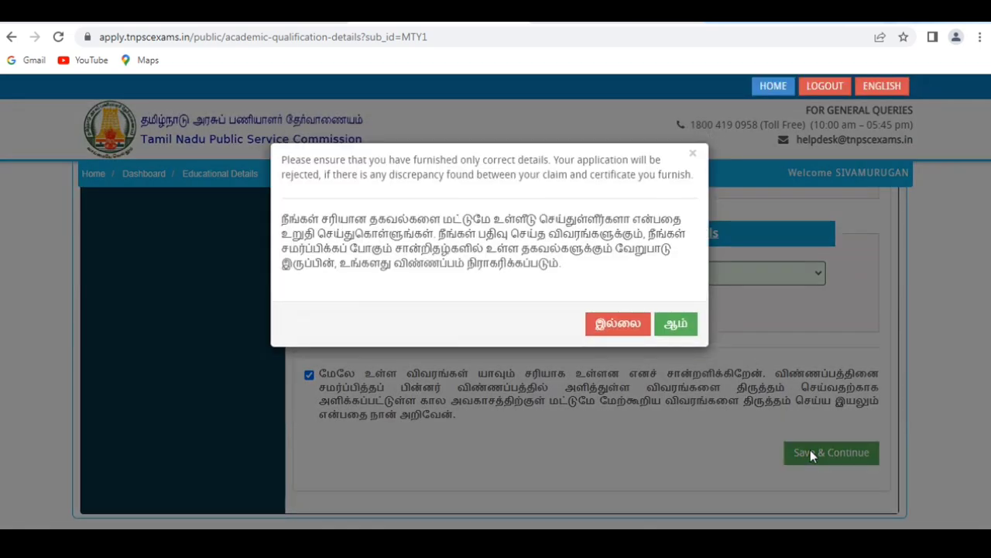
click(677, 324)
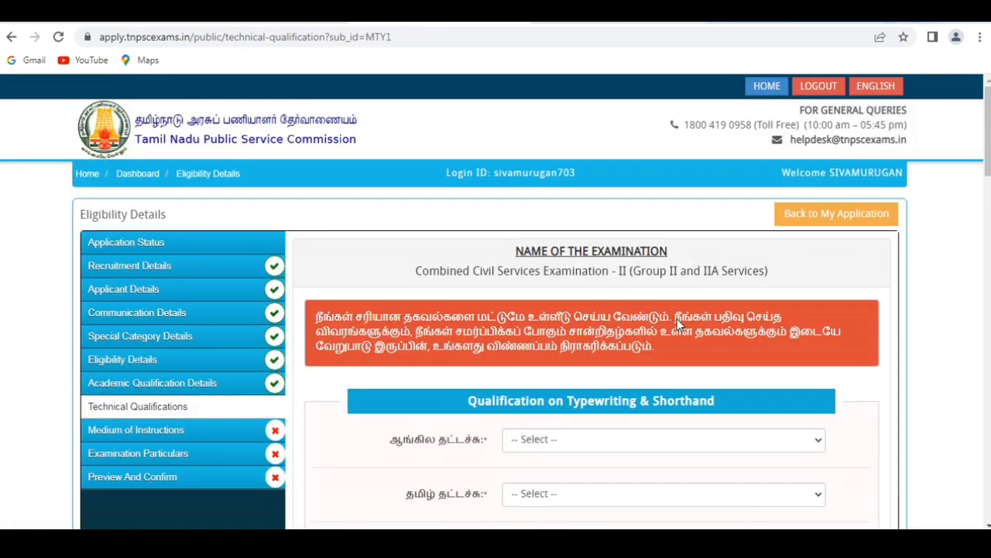
Answer No to English typewriting, Tamil typewriting, English shorthand and Tamil shorthand under Qualification on Typewriting & Shorthand.
drag(989, 155, 989, 187)
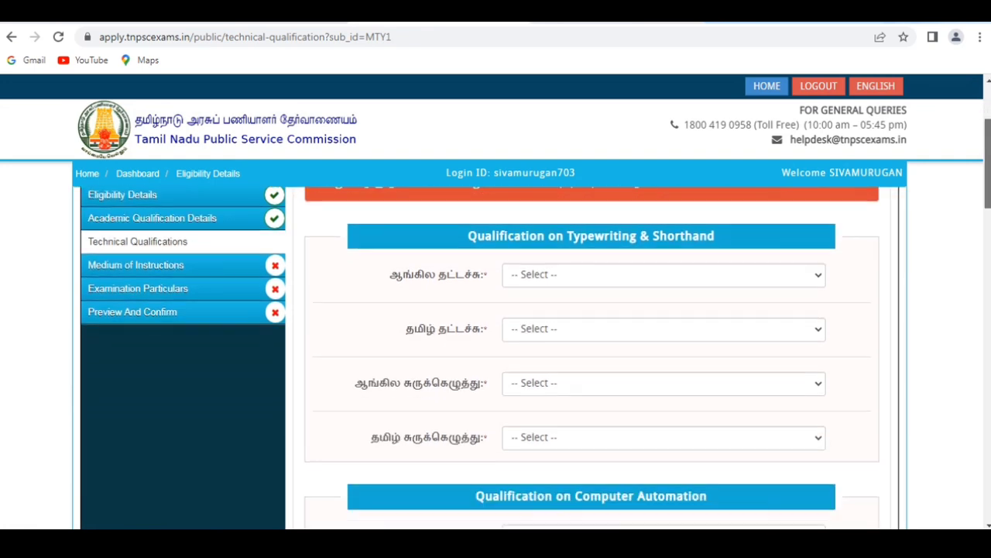
click(671, 285)
click(636, 329)
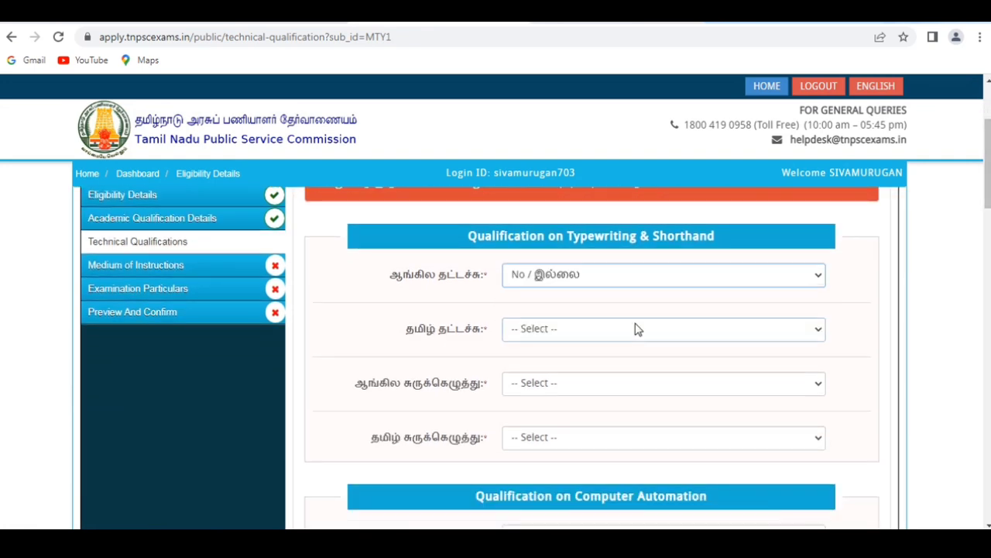
click(635, 328)
click(632, 381)
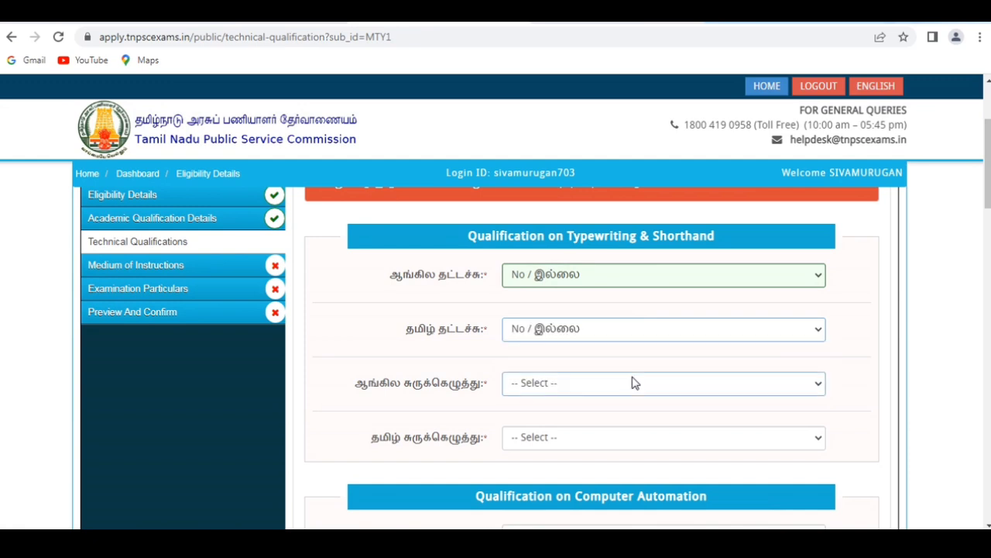
click(631, 383)
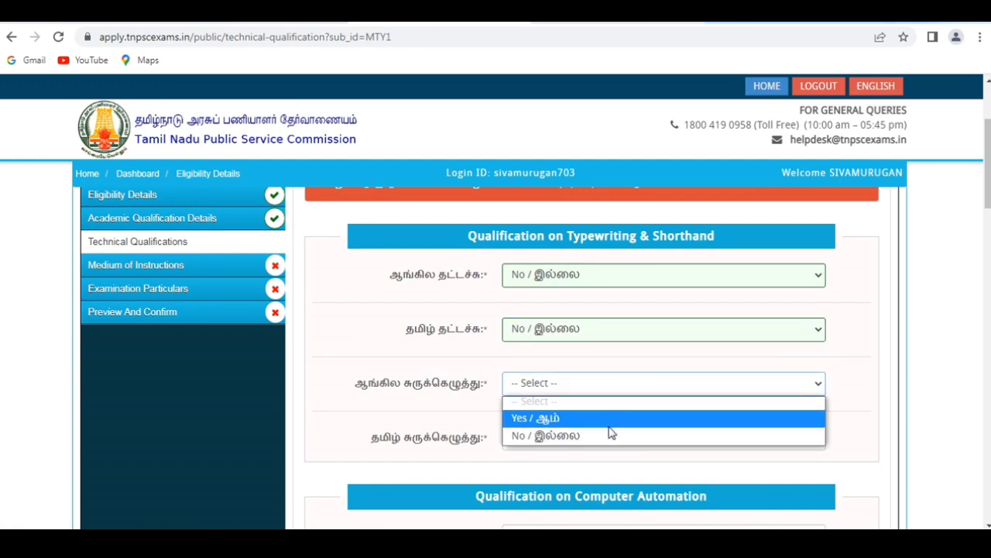
click(609, 435)
click(608, 438)
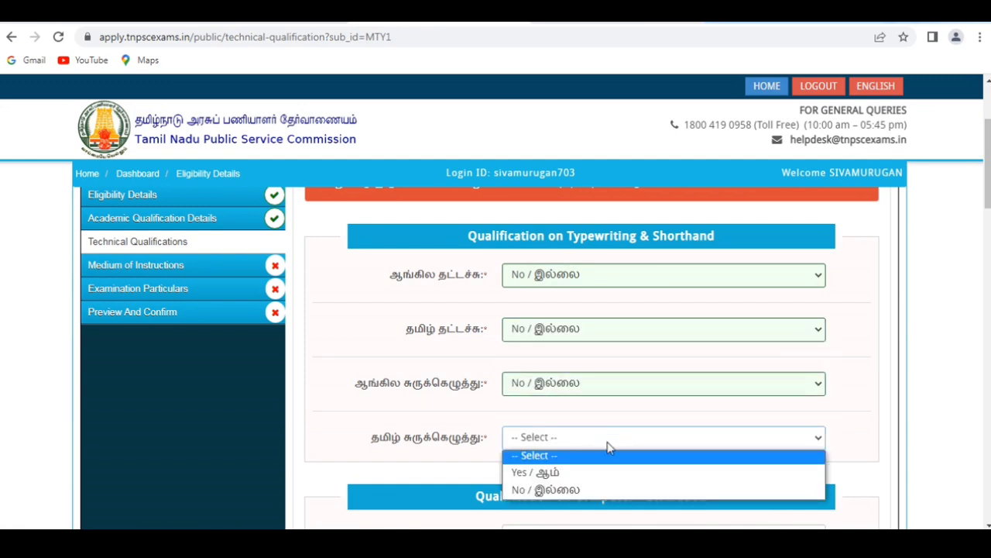
click(613, 488)
Answer No to having passed the certificate course in office automation under Qualification on Computer Automation.
scroll(566, 288, down, 3)
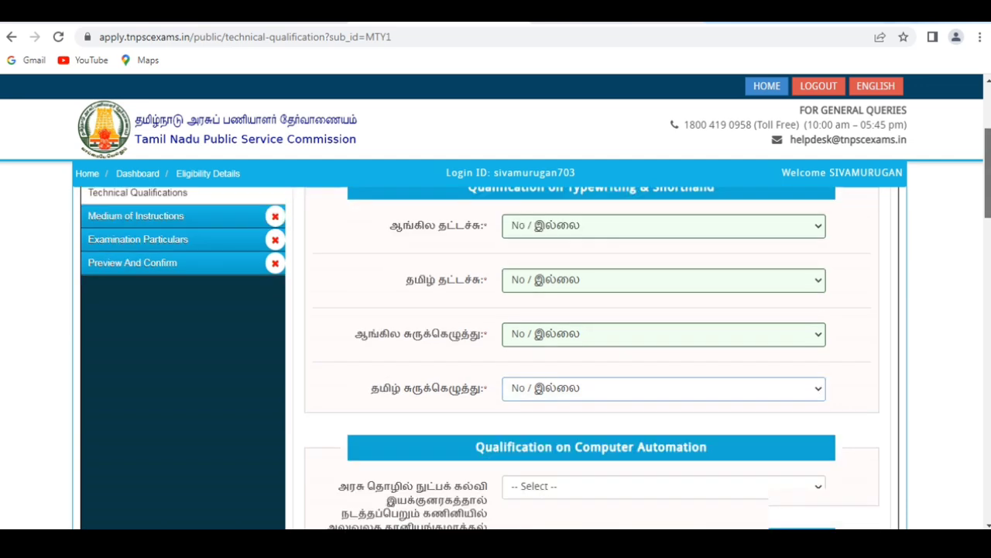
click(566, 288)
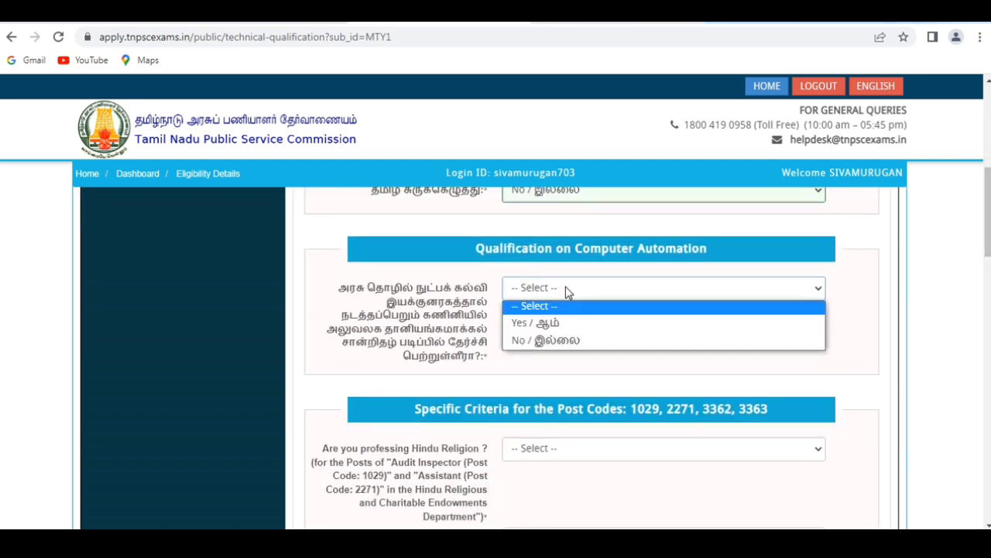
click(551, 341)
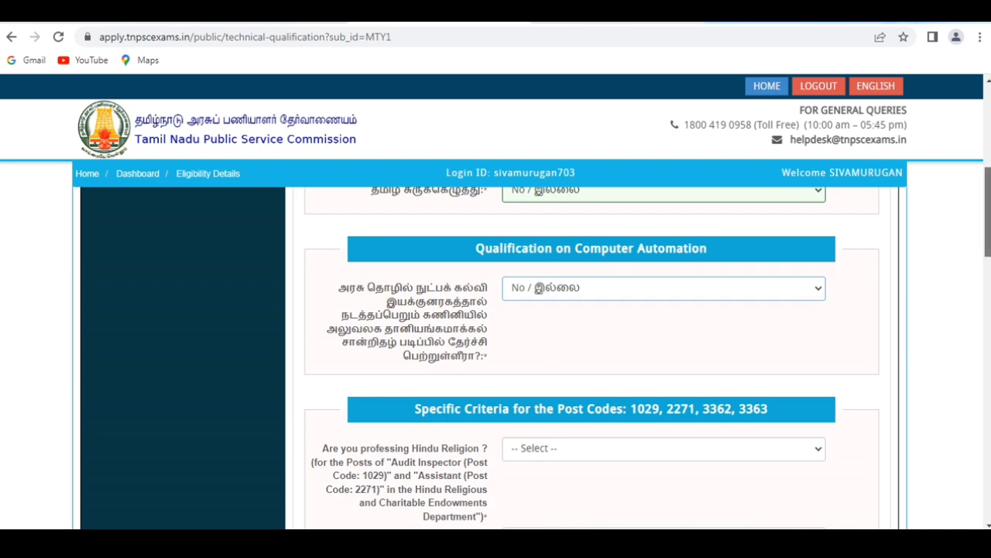
Answer No to professing Hindu religion in the specific criteria for post codes 1029 and 2271.
scroll(551, 341, down, 2)
drag(988, 237, 988, 245)
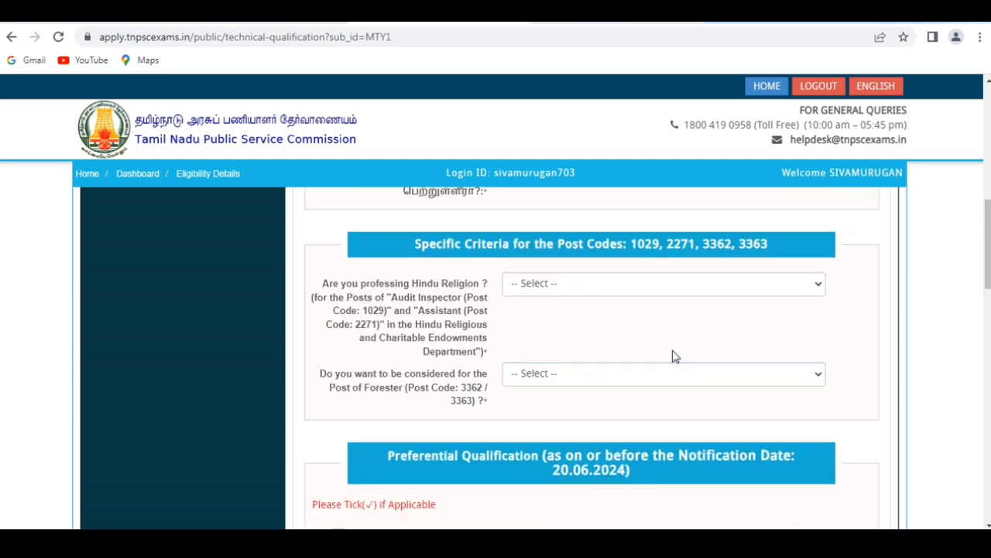
click(597, 294)
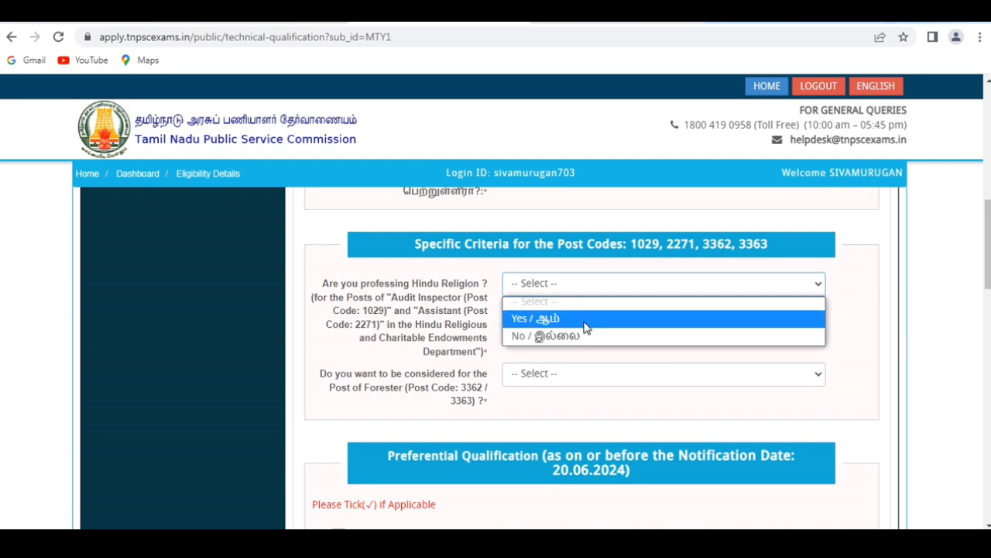
click(572, 335)
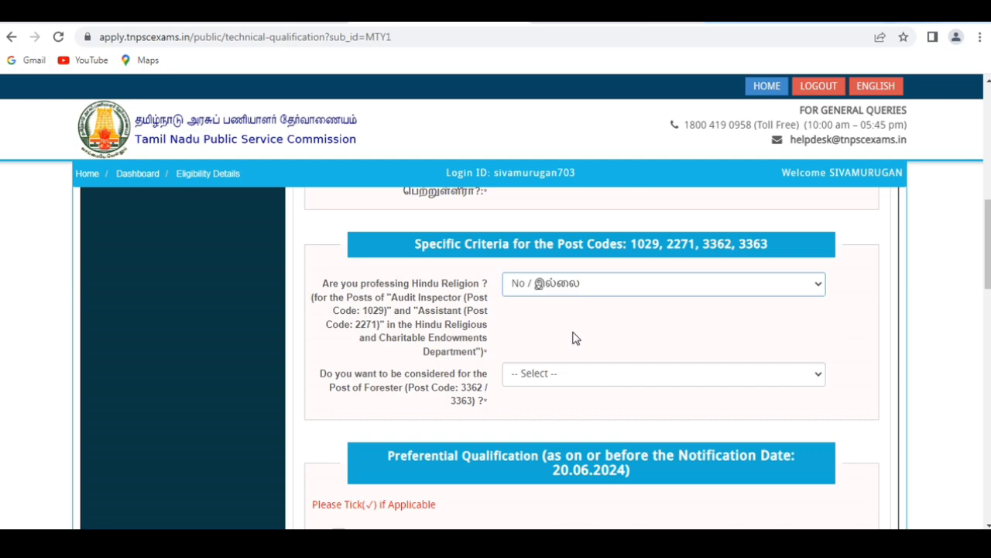
Answer Yes to being considered for the Post of Forester (3362 / 3363) and Yes to possessing the prescribed Physical Standards.
click(570, 376)
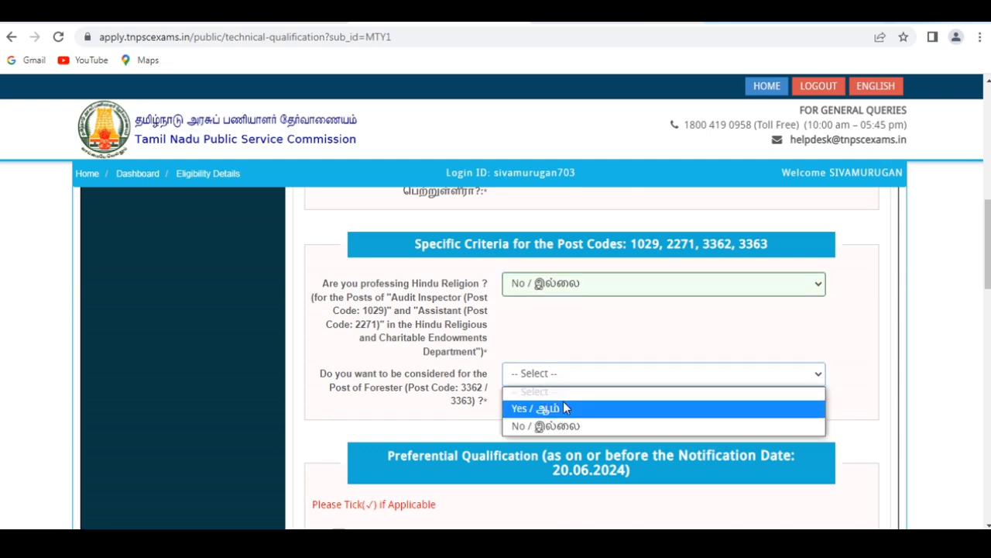
click(566, 408)
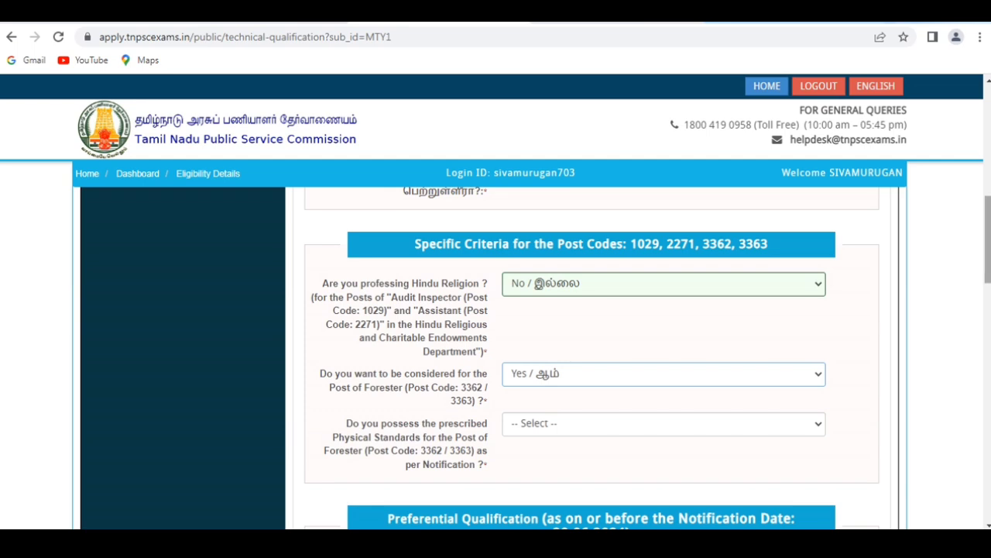
scroll(592, 356, down, 2)
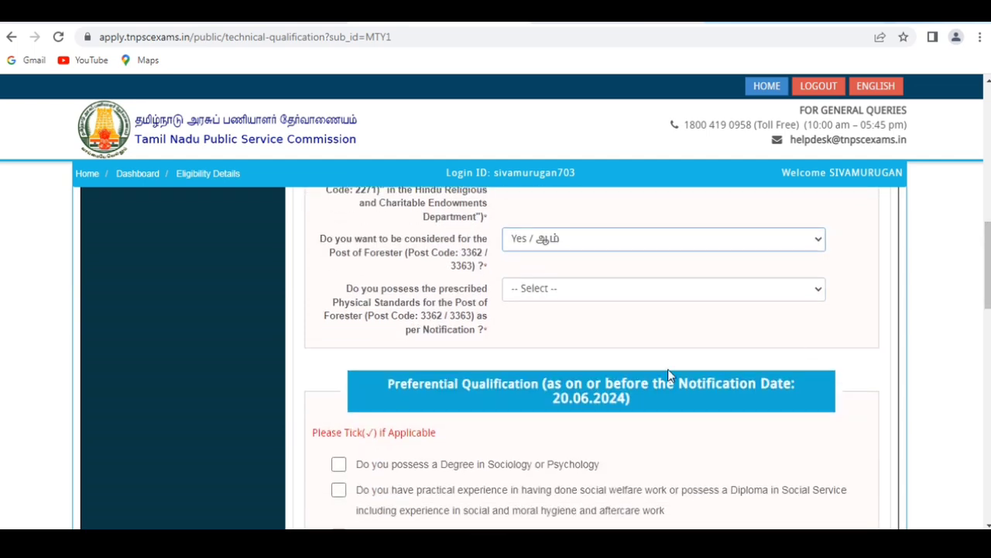
click(578, 291)
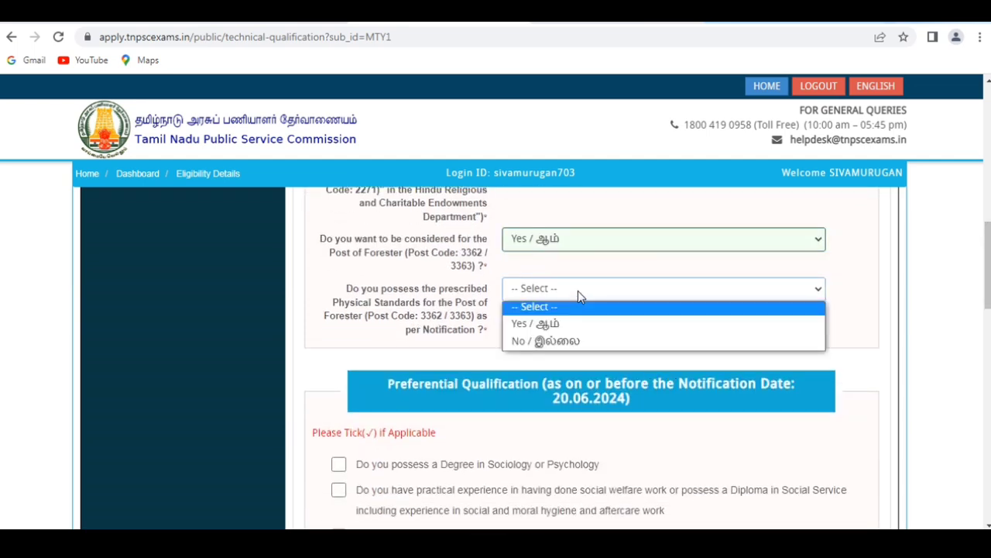
click(552, 331)
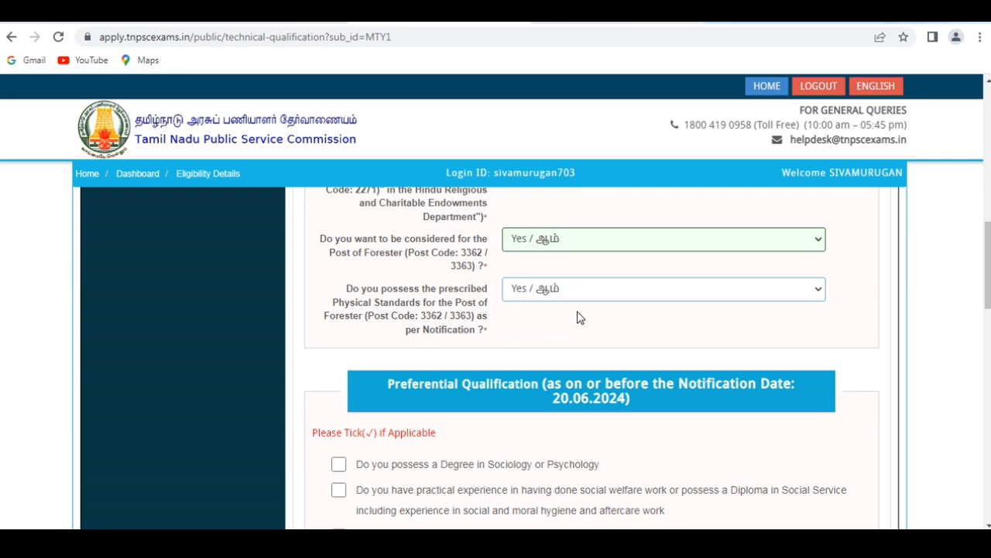
Leave every preferential qualification unticked, then accept the declaration and save the technical qualification details.
scroll(830, 491, down, 2)
drag(989, 291, 988, 307)
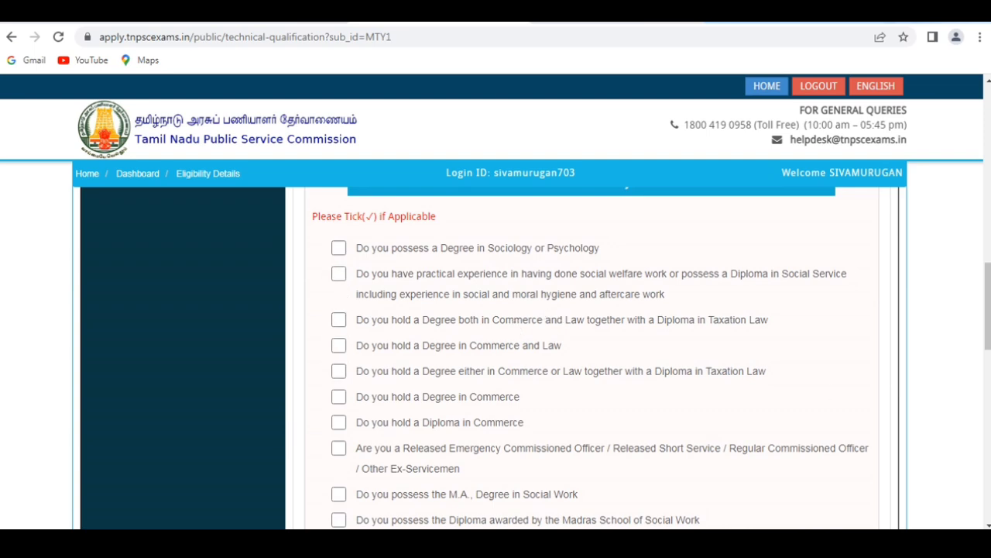
drag(988, 321, 988, 445)
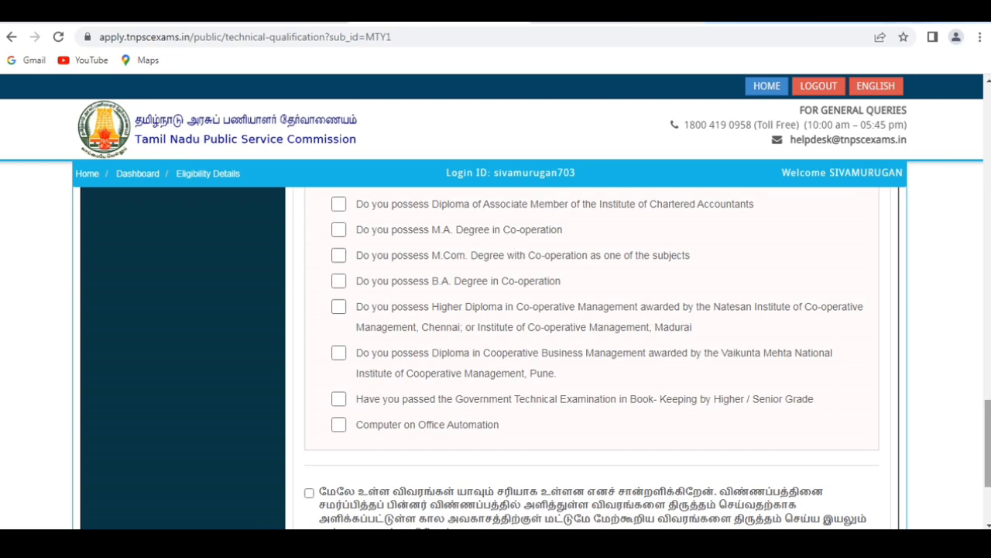
scroll(697, 418, down, 3)
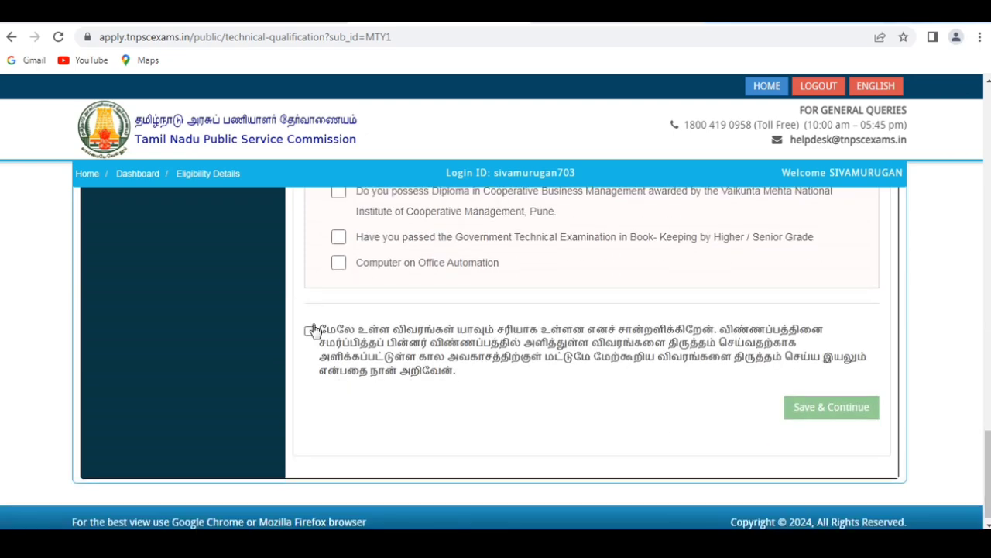
click(310, 331)
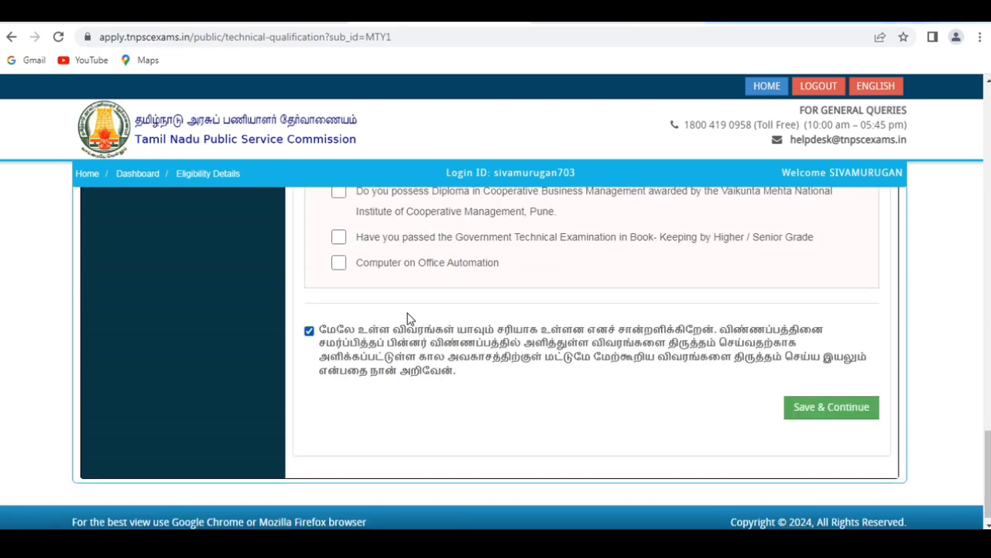
click(824, 408)
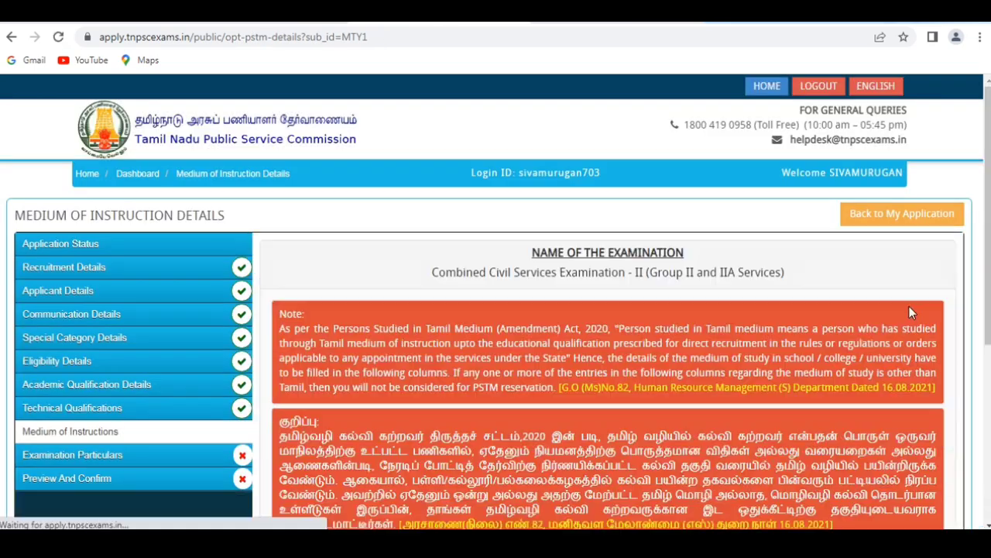
drag(988, 247, 988, 378)
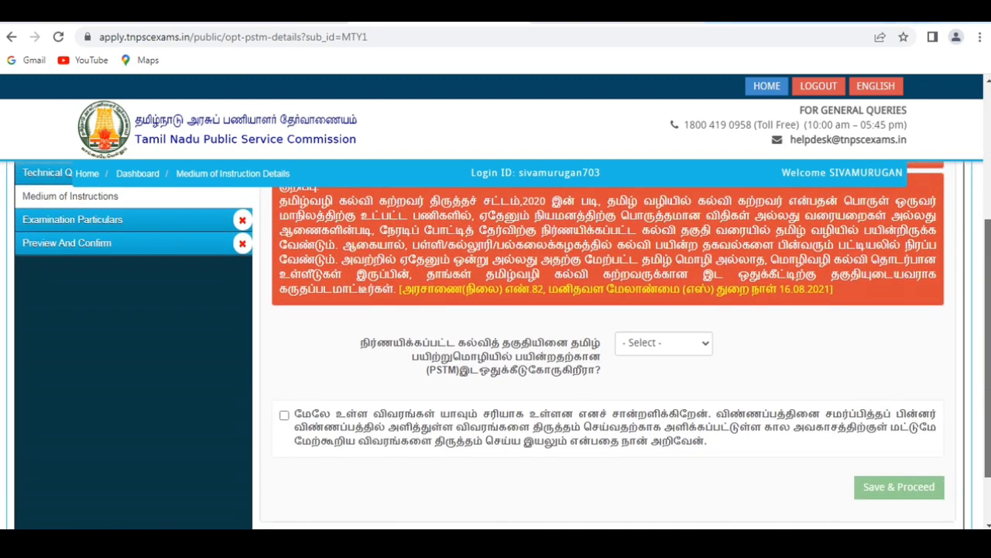
click(655, 342)
click(647, 385)
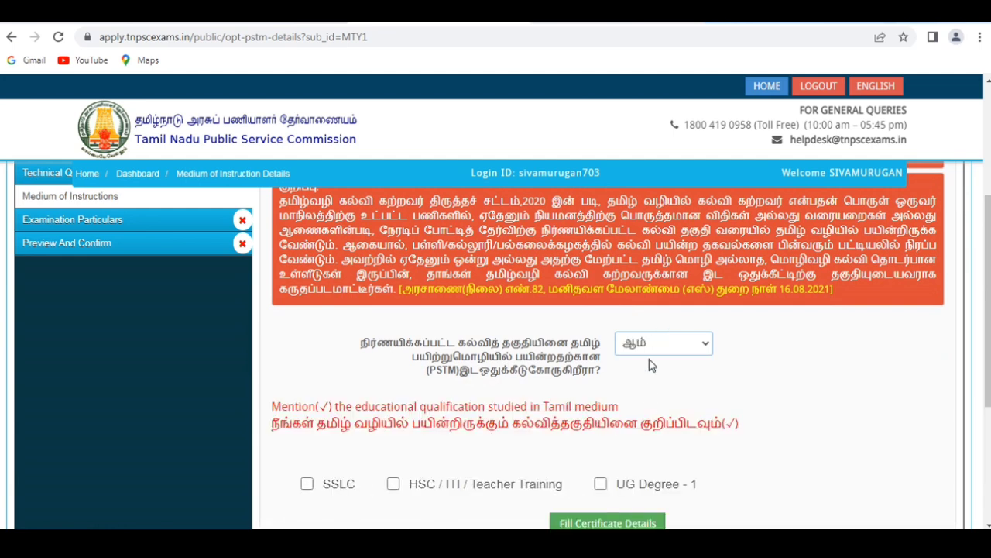
click(664, 342)
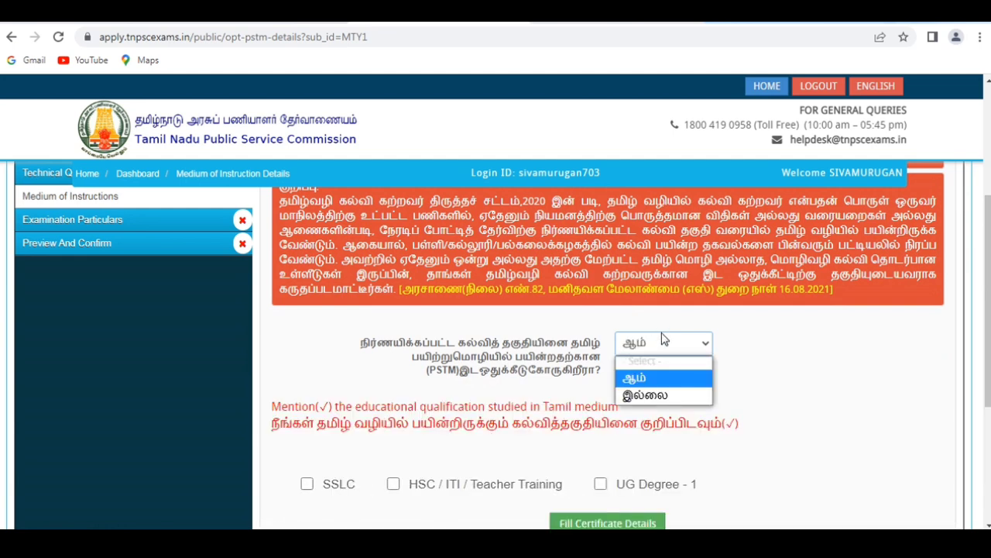
click(650, 393)
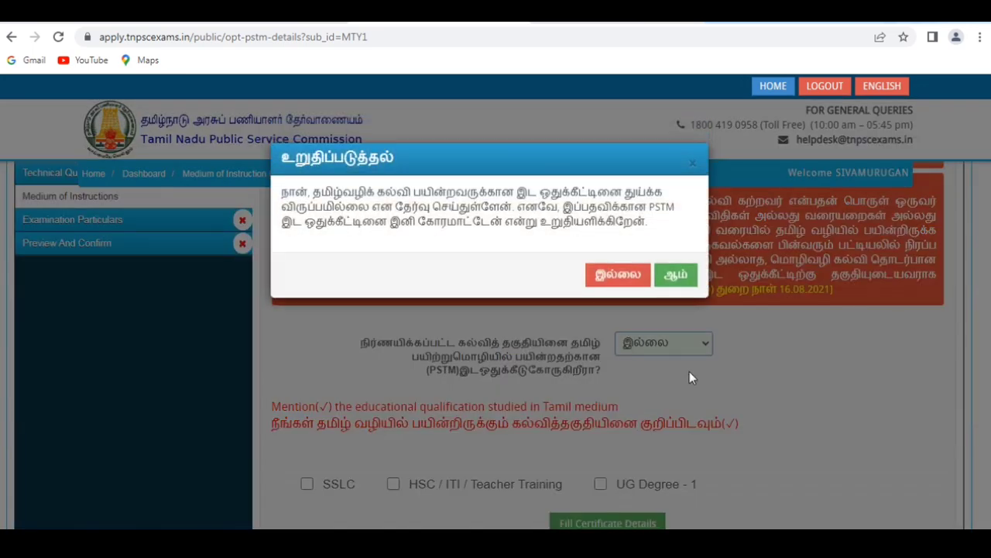
click(624, 281)
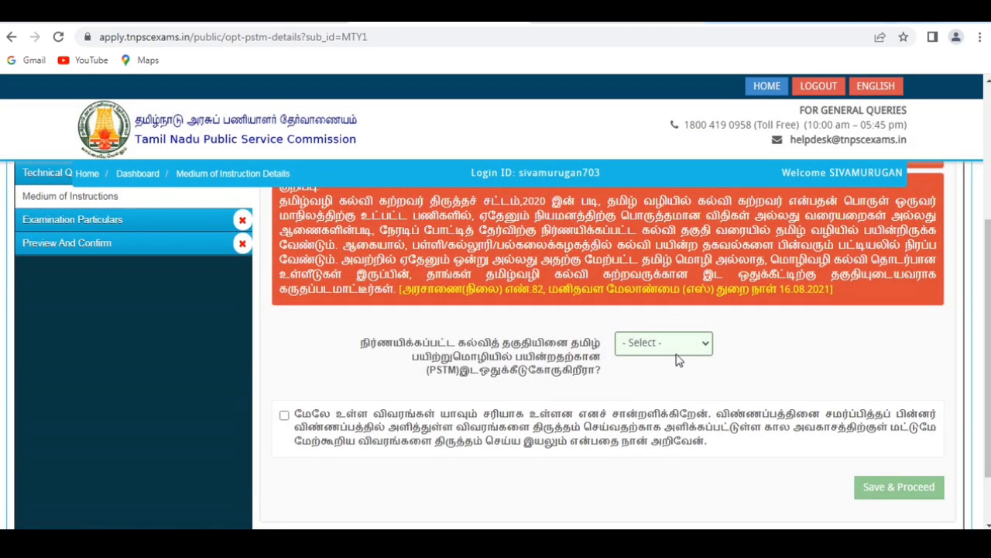
Answer No to claiming the PSTM reservation and confirm it, then accept the declaration and save the medium of instruction details.
click(676, 346)
click(670, 392)
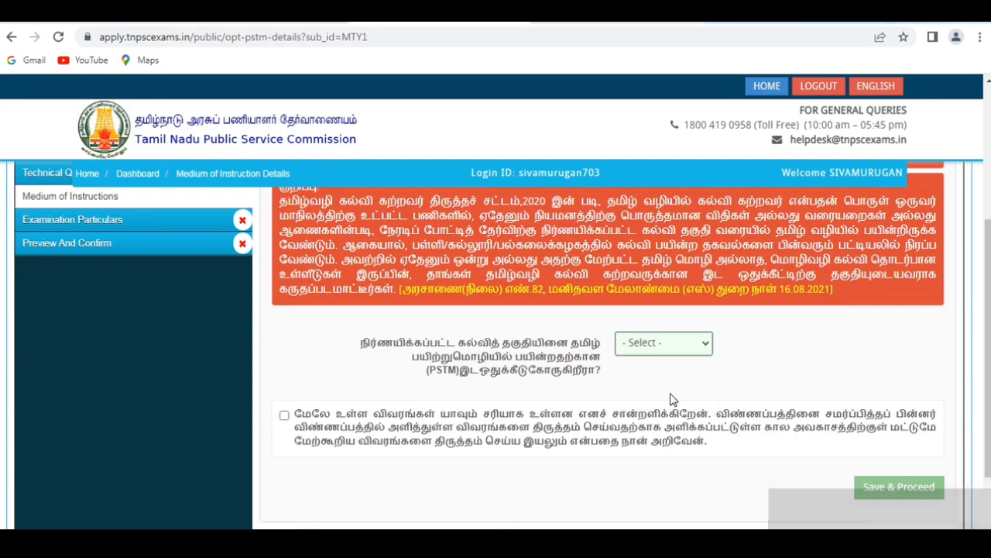
click(671, 270)
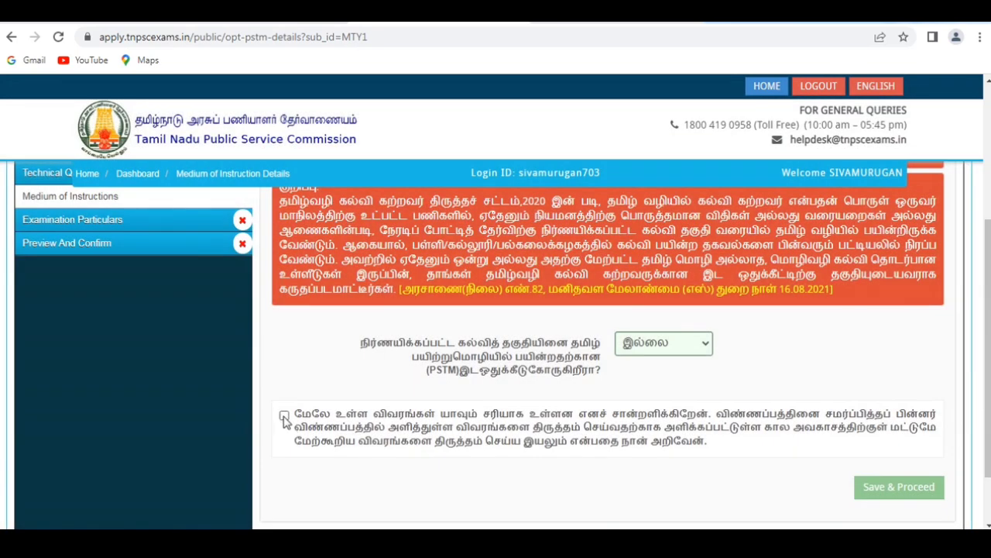
click(283, 416)
click(895, 486)
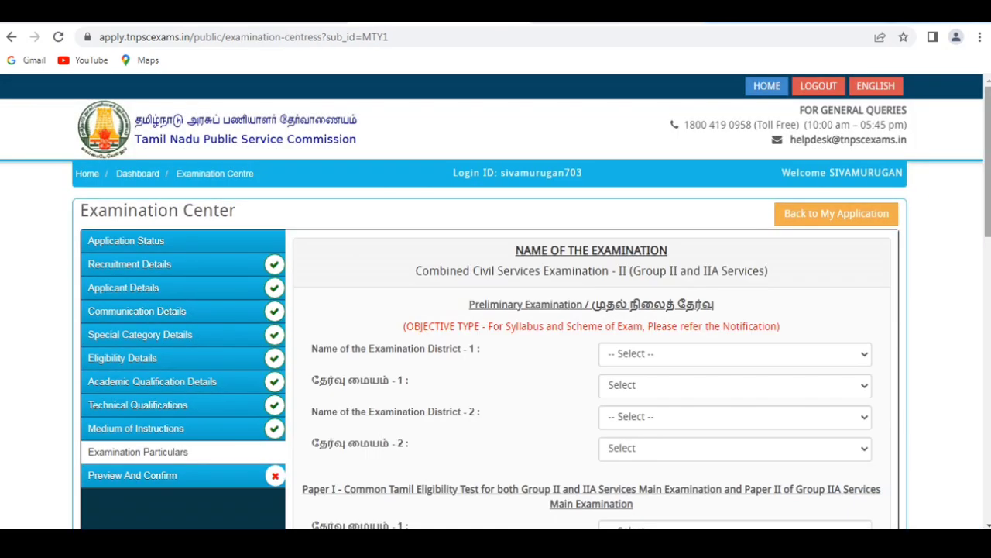
Set the first preliminary examination district to Cuddalore and its examination centre to Cuddalore (0301).
scroll(988, 154, down, 2)
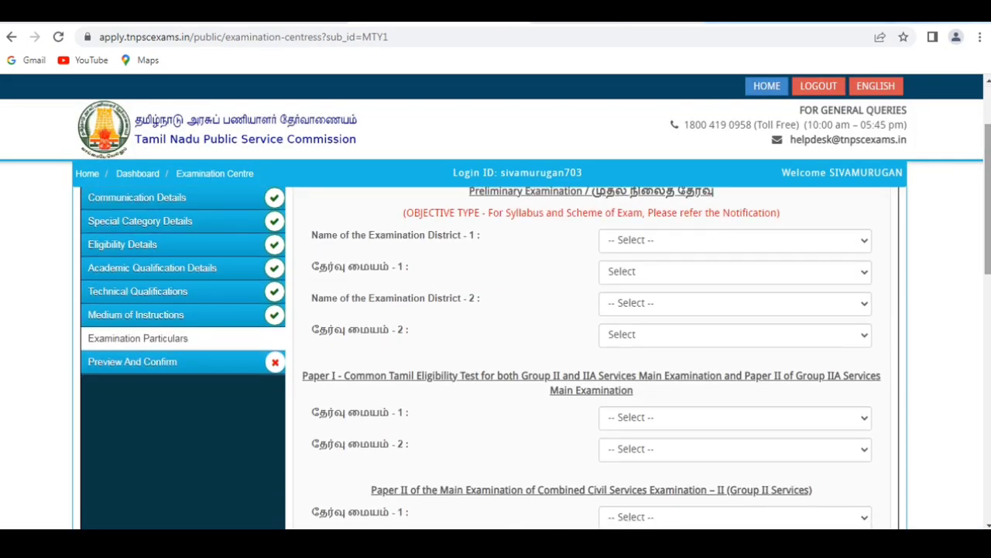
click(634, 235)
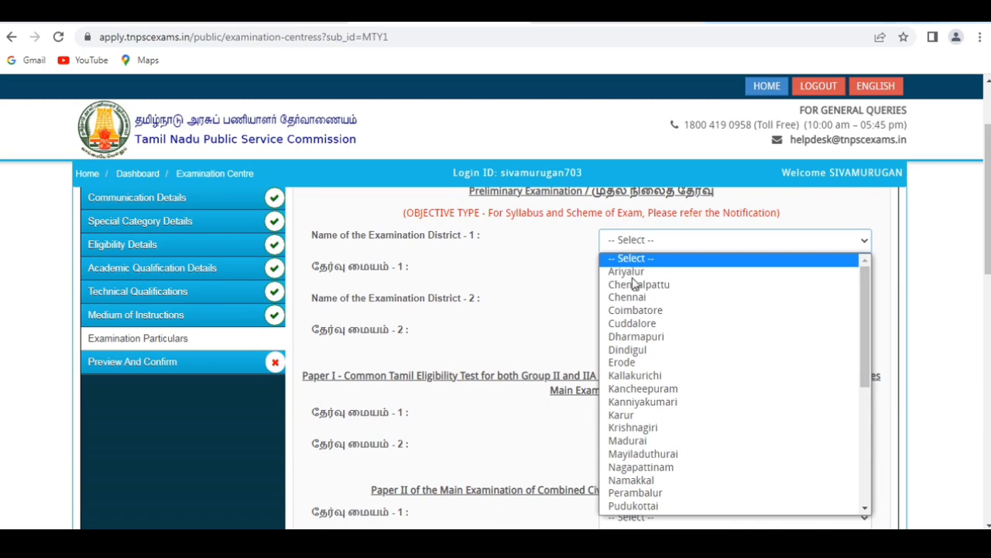
click(636, 326)
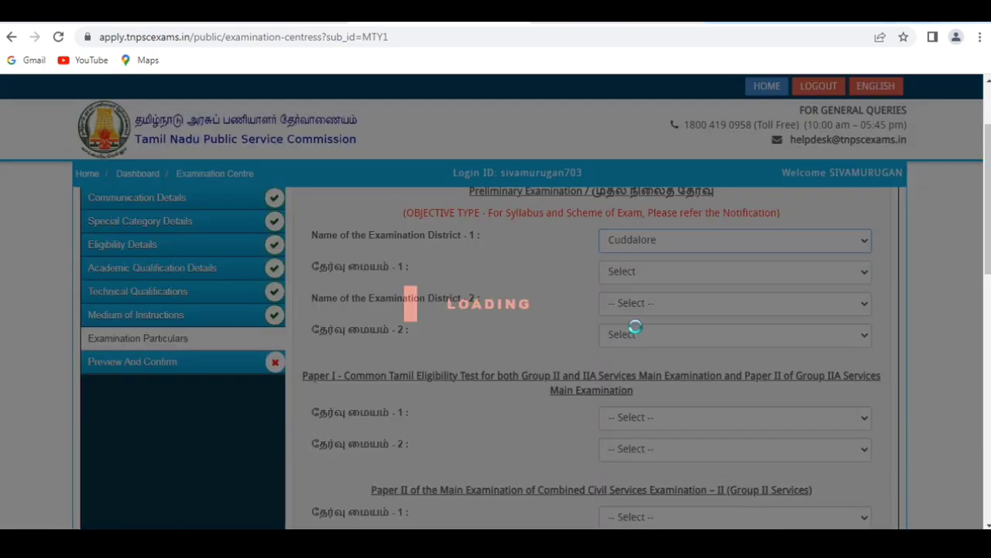
click(622, 270)
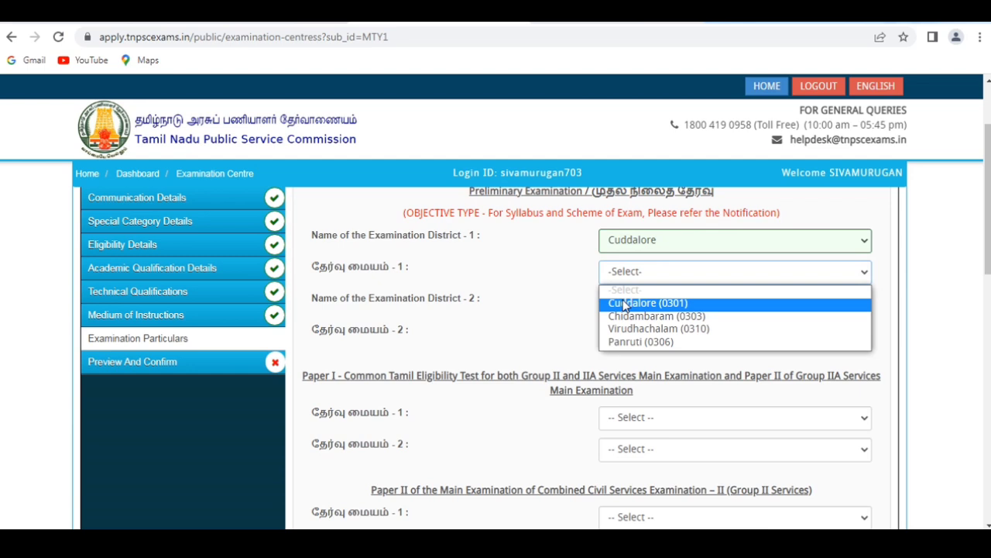
click(624, 303)
Set the second preliminary examination district to Chennai and its examination centre to Thiruvottriyur (0115).
click(625, 303)
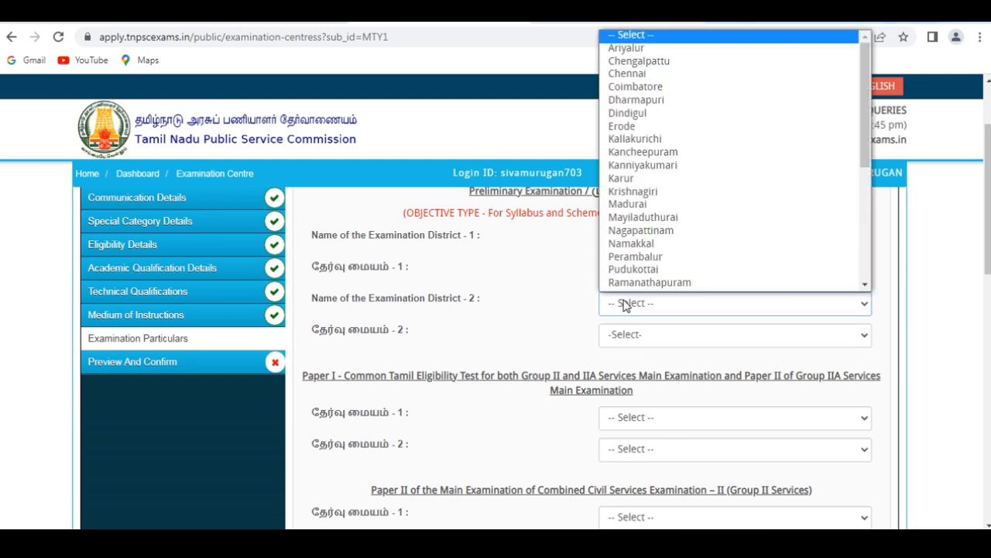
click(644, 74)
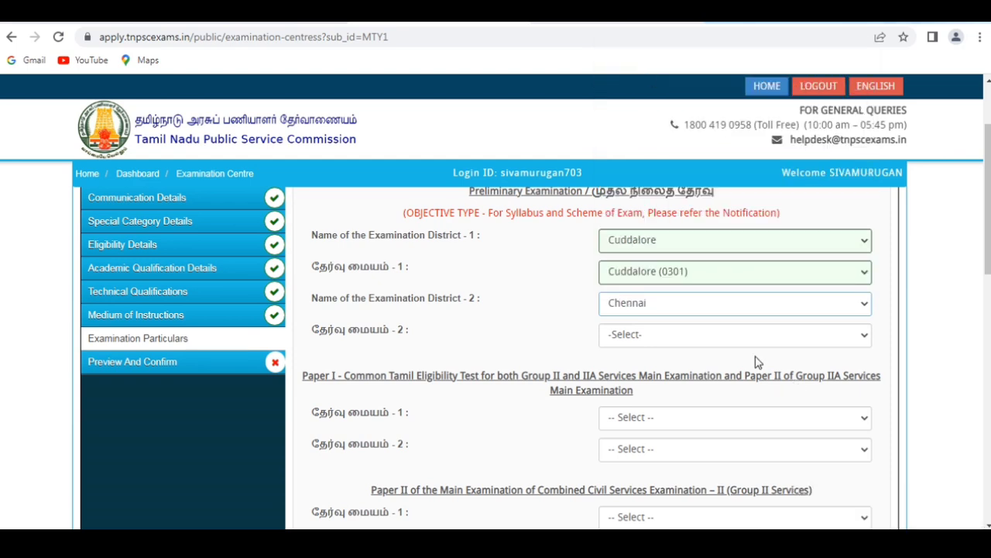
click(721, 334)
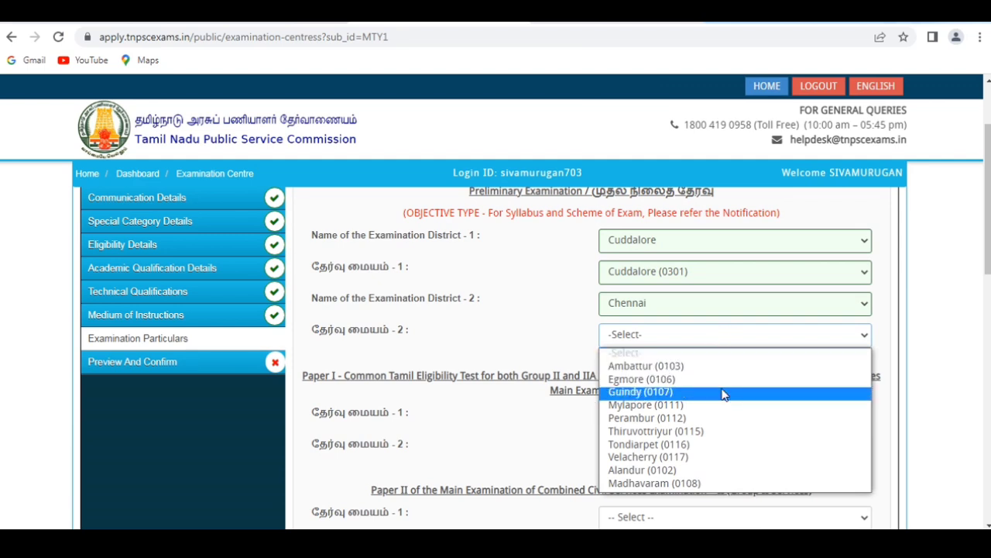
key(Down)
key(Down)
key(Down)
key(Down)
key(Down)
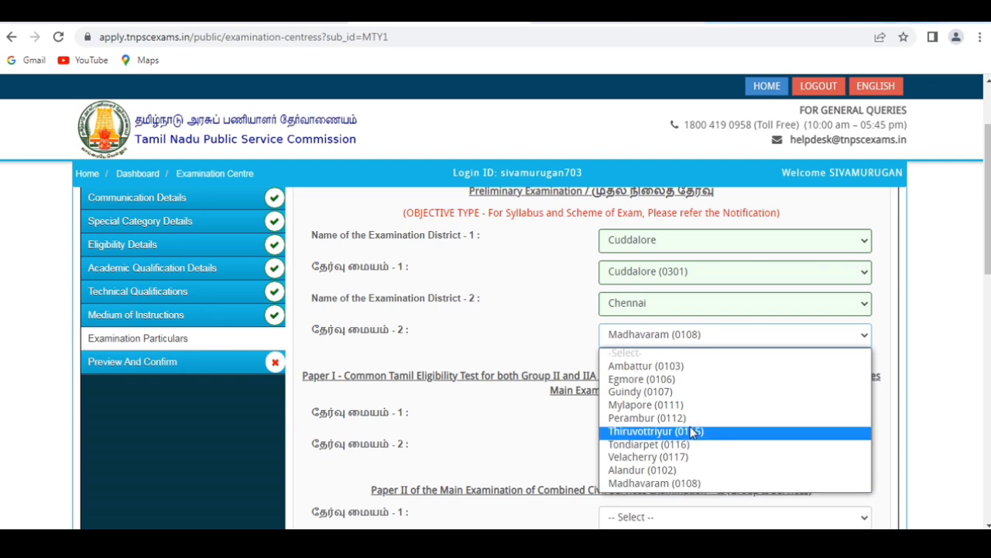
click(693, 432)
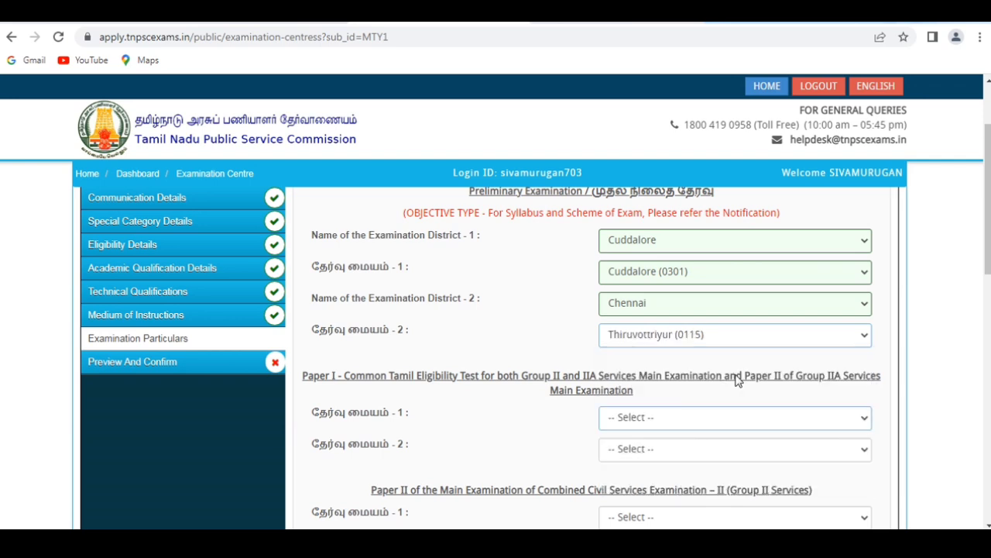
Set the Paper I Common Tamil Eligibility Test centres to Cuddalore (0301) as first and Chennai (0101) as second choice.
click(769, 426)
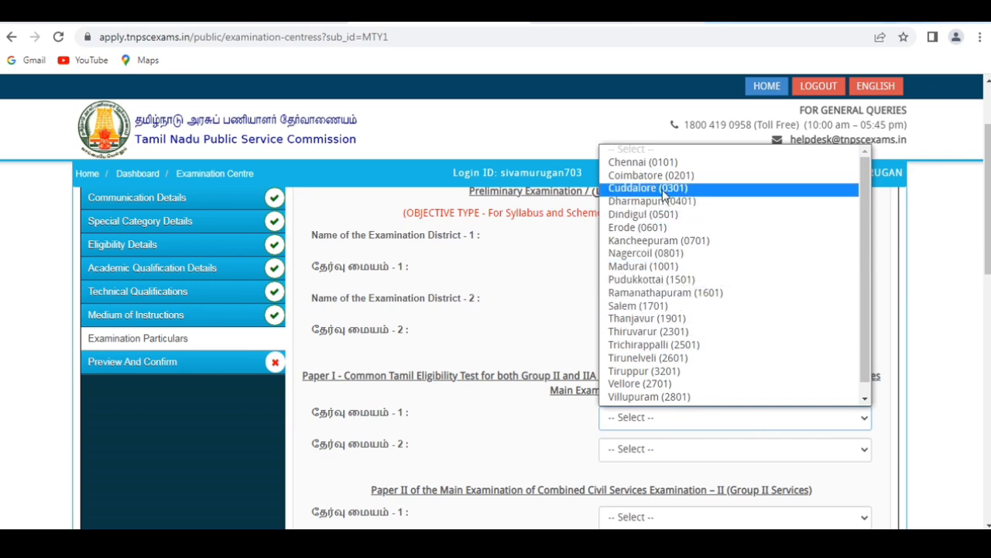
click(664, 195)
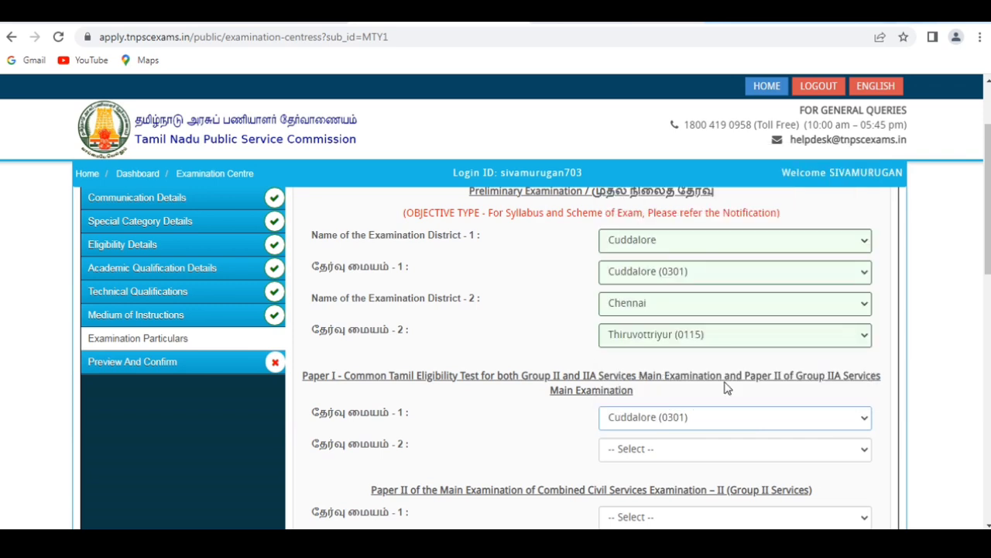
click(679, 448)
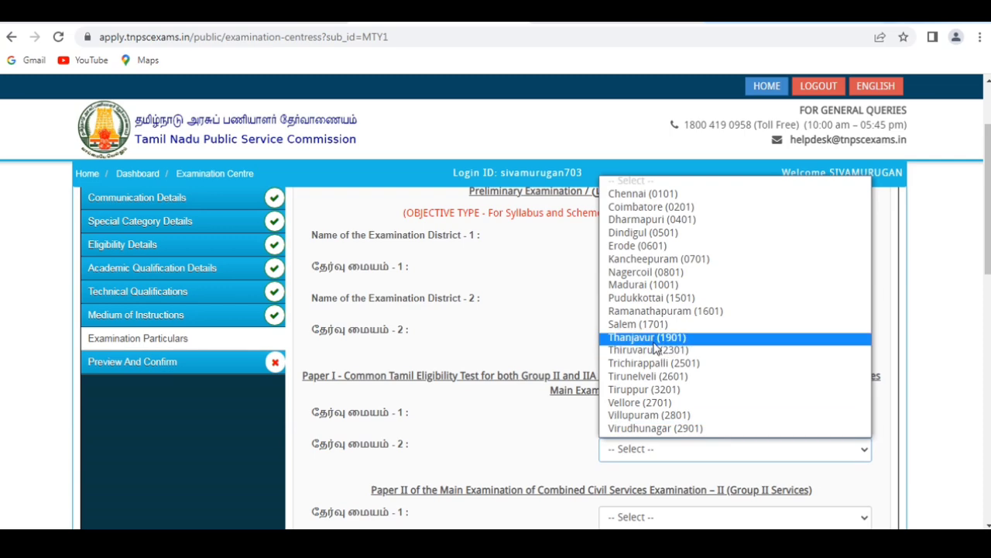
click(643, 199)
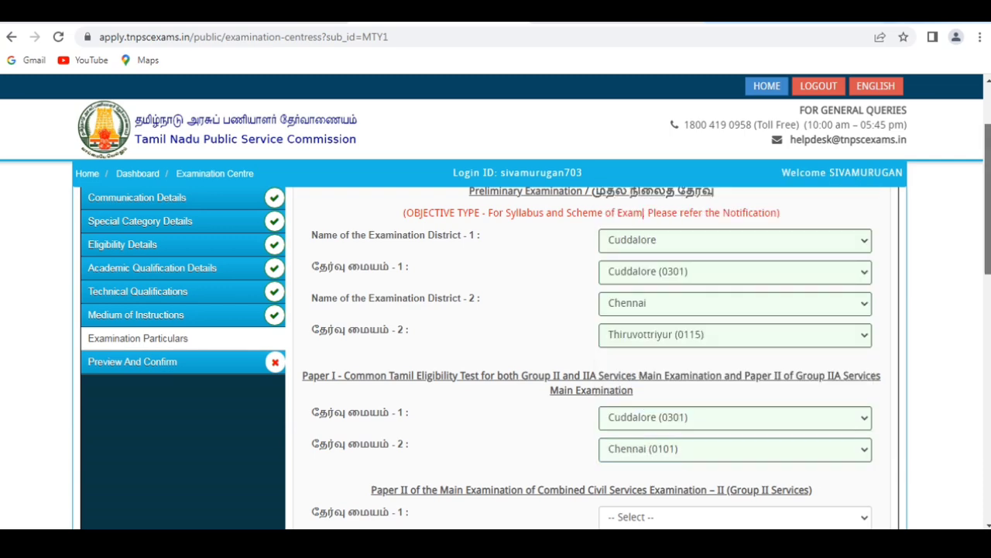
Set the Group II main examination Paper II centres to Chennai (0101) as first and Coimbatore (0201) as second choice.
scroll(790, 311, down, 3)
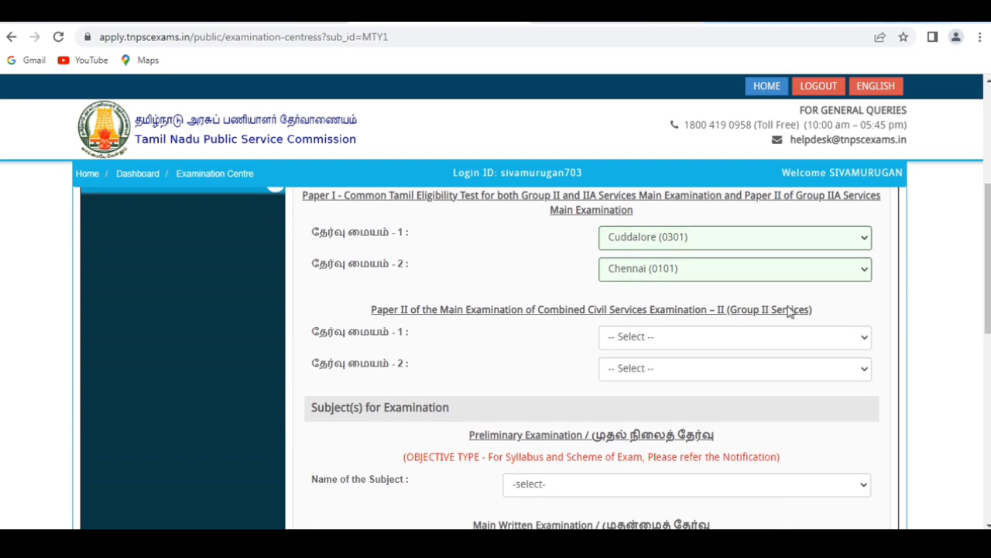
click(713, 339)
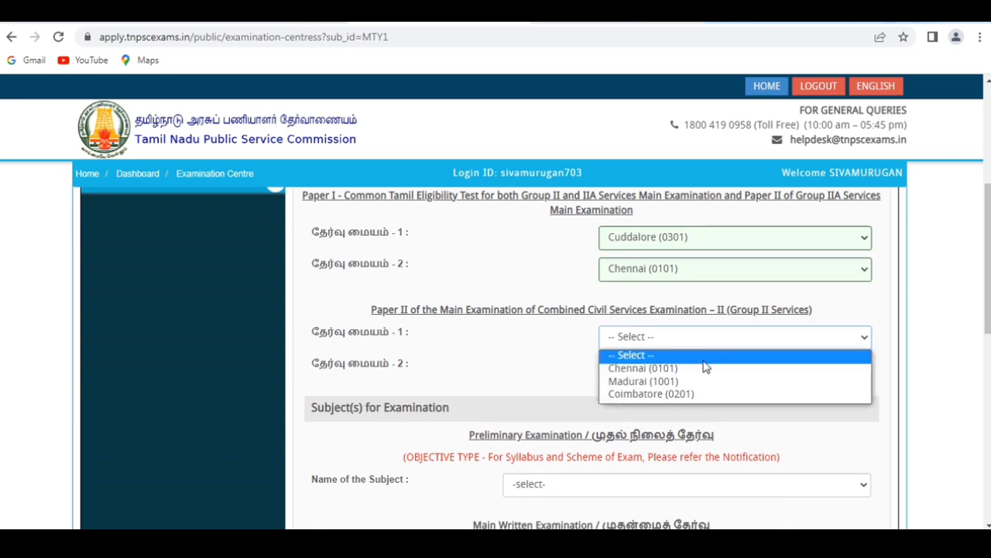
click(699, 369)
click(699, 371)
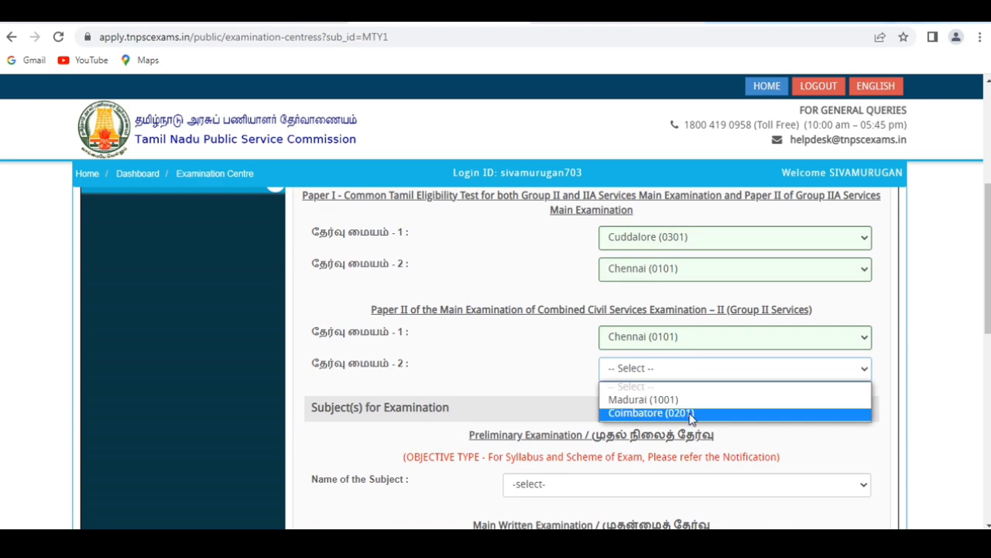
click(693, 413)
Choose General English(SSLC Std) + General Studies (Degree Standard) + Aptitude and Mental Ability (SSLC Std) as the preliminary examination subject.
scroll(536, 357, down, 3)
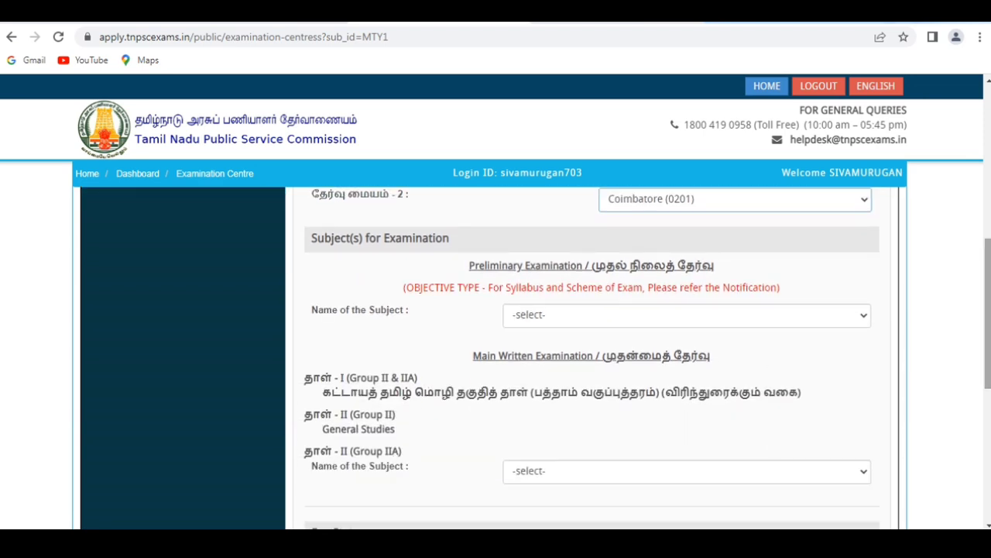
click(607, 316)
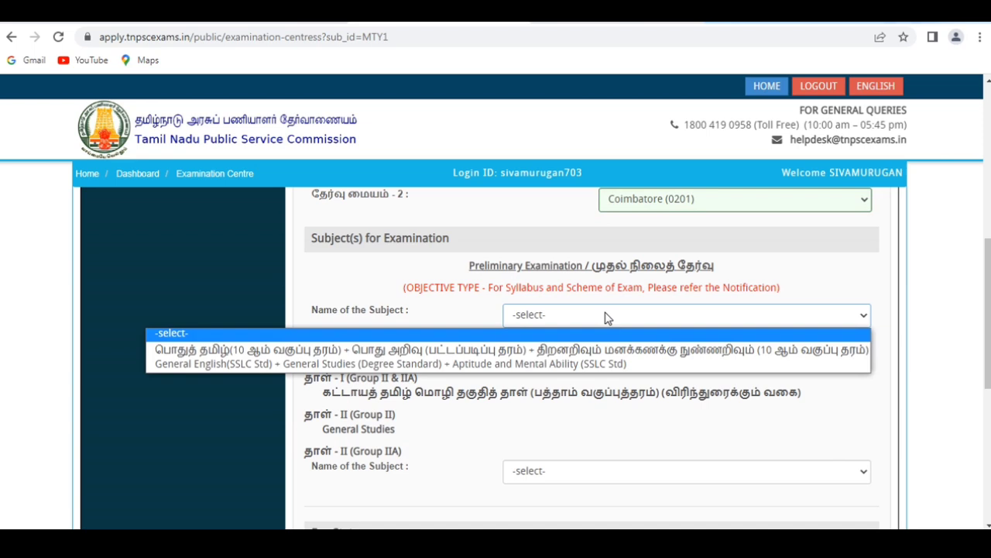
click(508, 363)
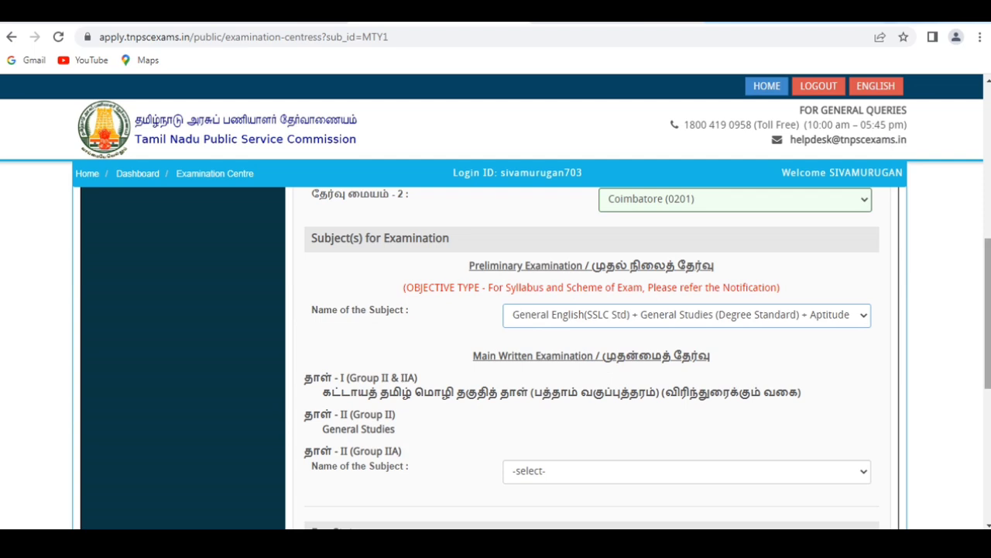
Choose General English(SSLC Std) + General Studies (Degree Standard) + General Intelligence and Reasoning (SSLC Std) as the Group IIA Paper II subject and confirm it.
scroll(986, 310, down, 2)
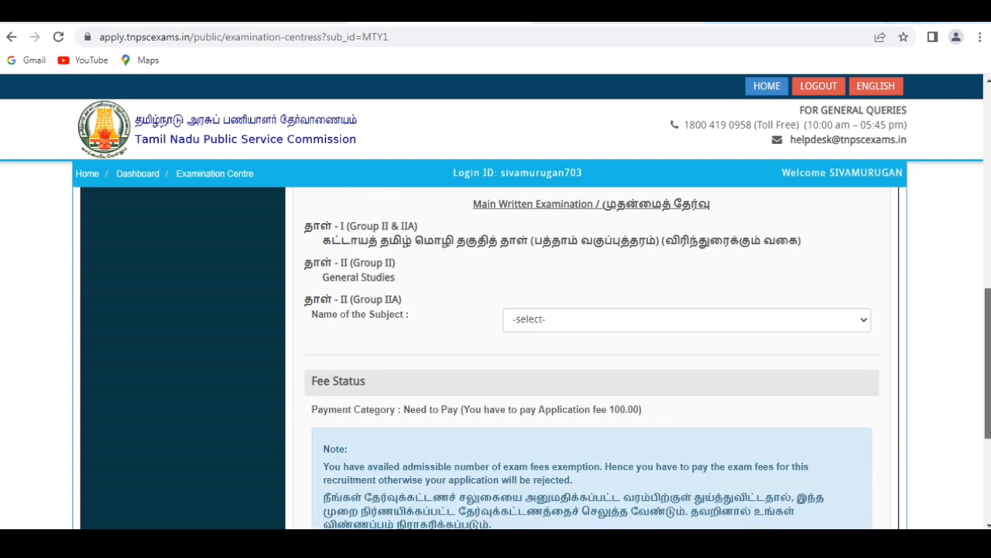
click(751, 317)
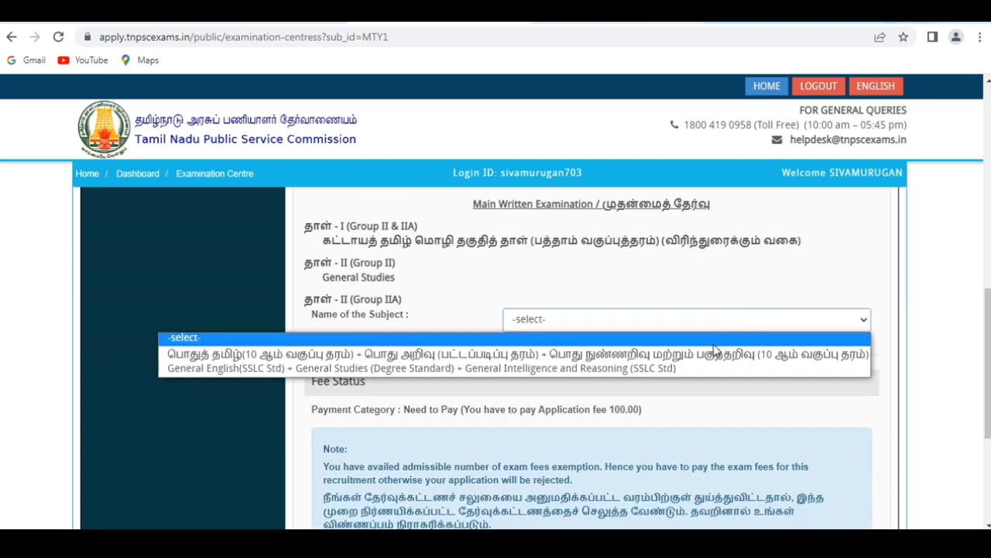
click(676, 368)
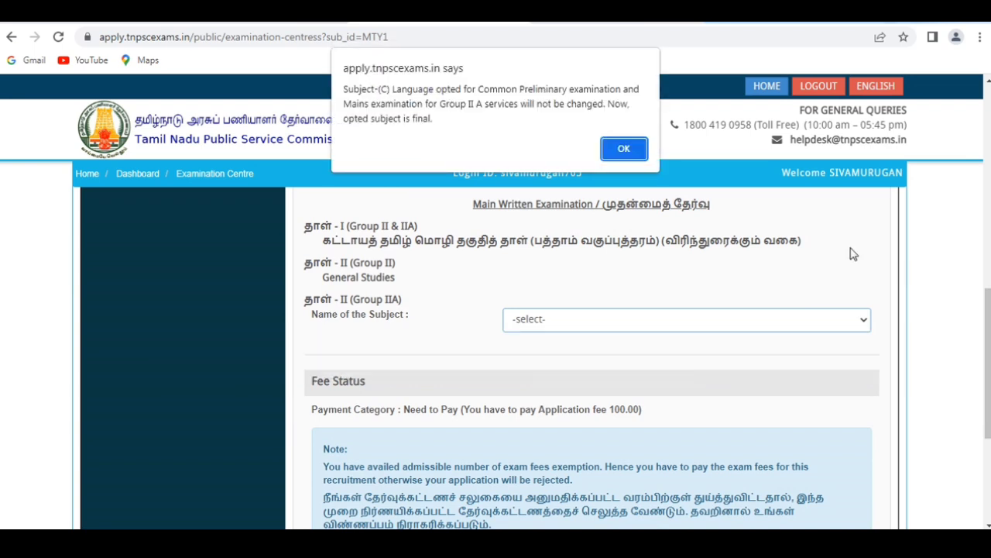
click(623, 149)
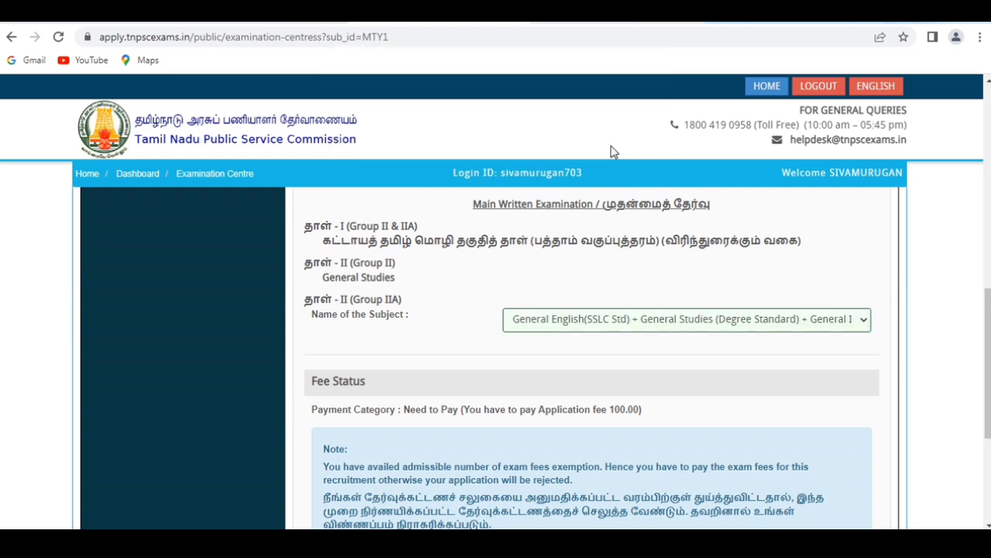
Accept the declaration below the fee status and save the examination particulars to continue to the application preview.
scroll(589, 357, down, 3)
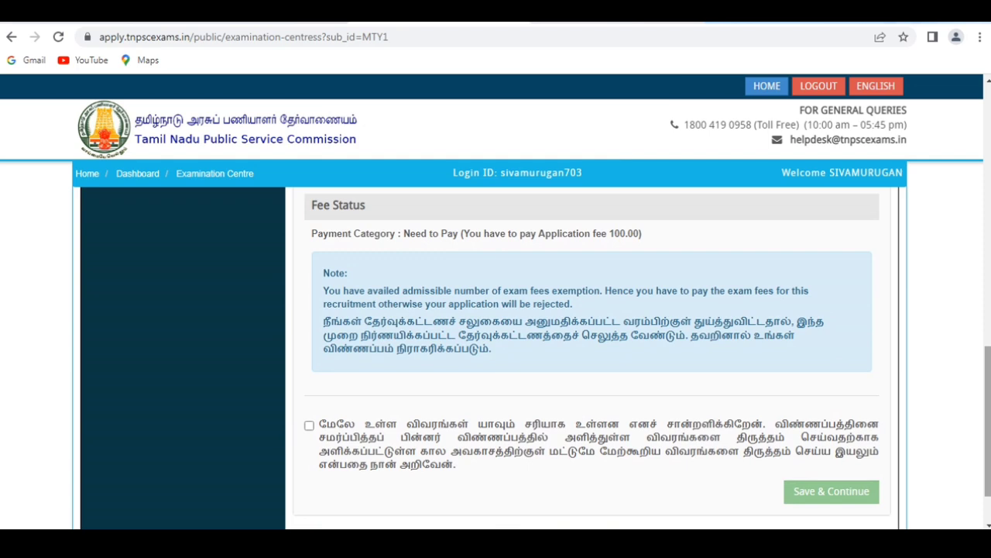
scroll(509, 343, down, 1)
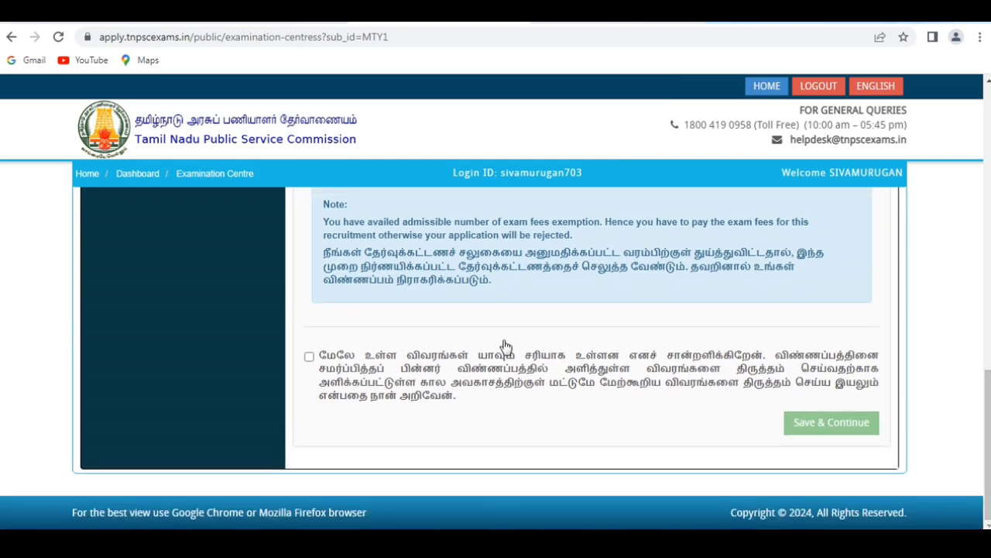
click(309, 357)
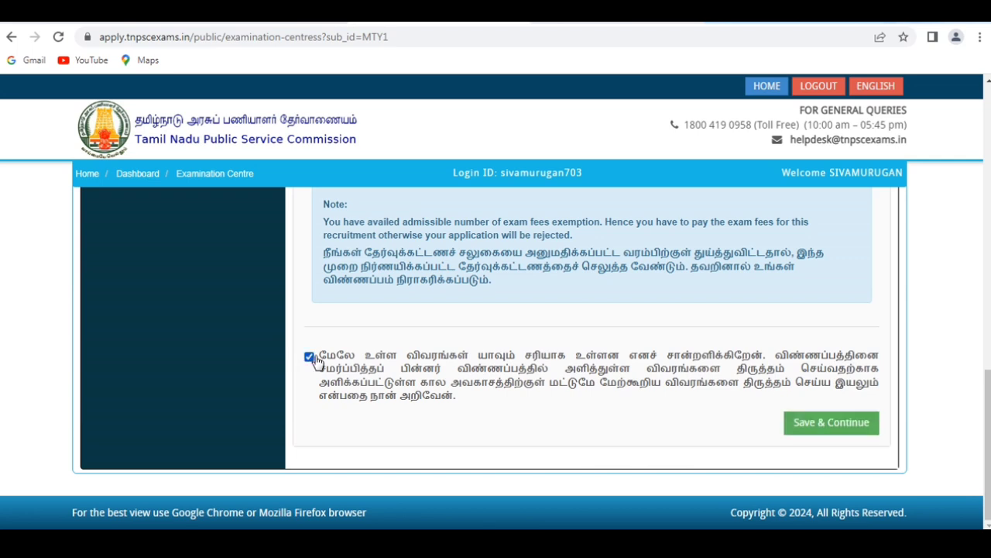
click(814, 426)
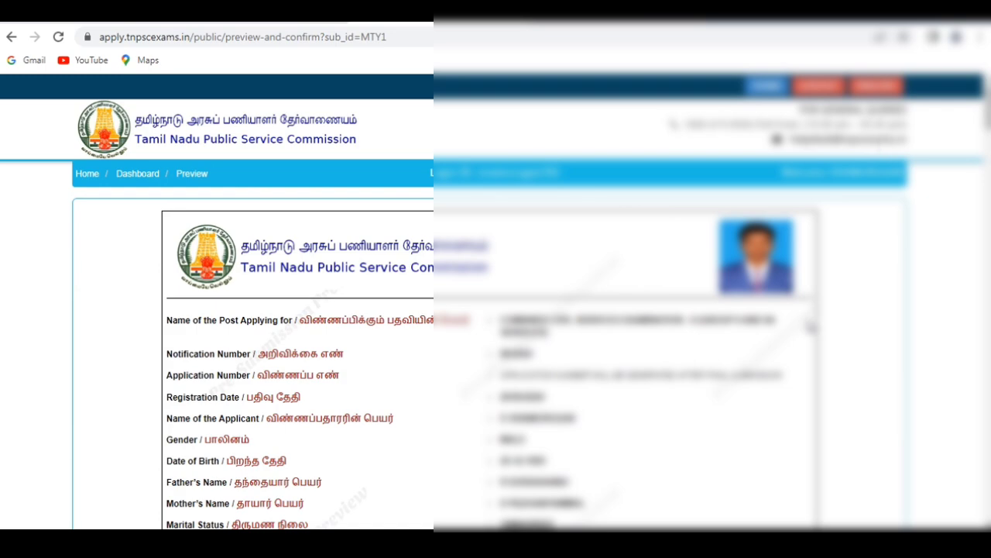
Review the application preview down to the declaration section and accept declarations 1 to 4.
scroll(489, 356, down, 15)
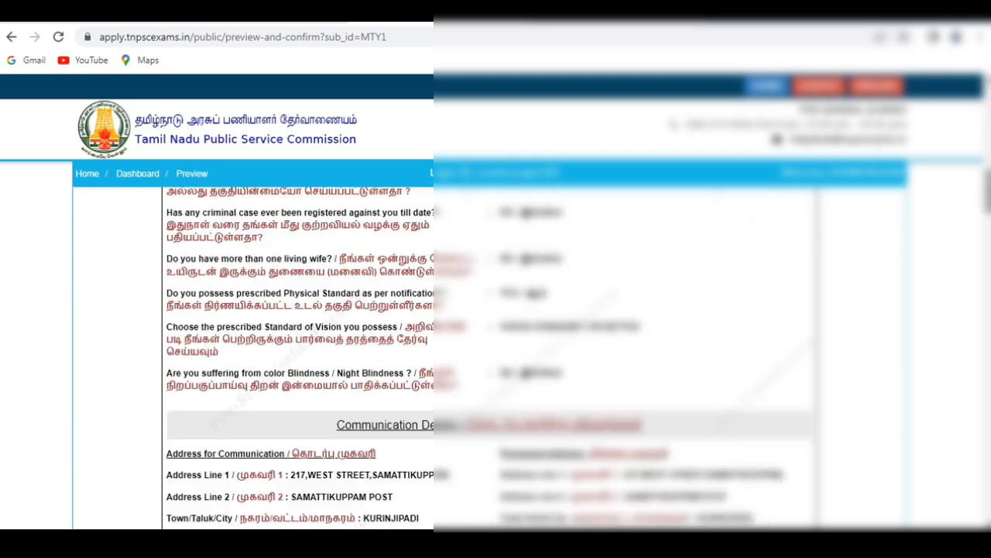
scroll(489, 357, down, 7)
scroll(489, 356, down, 20)
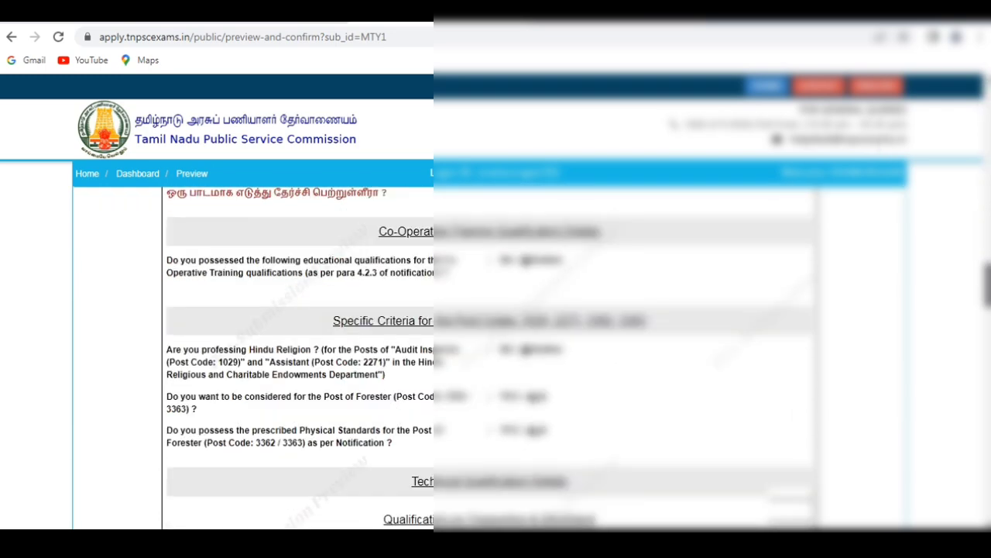
scroll(489, 356, down, 15)
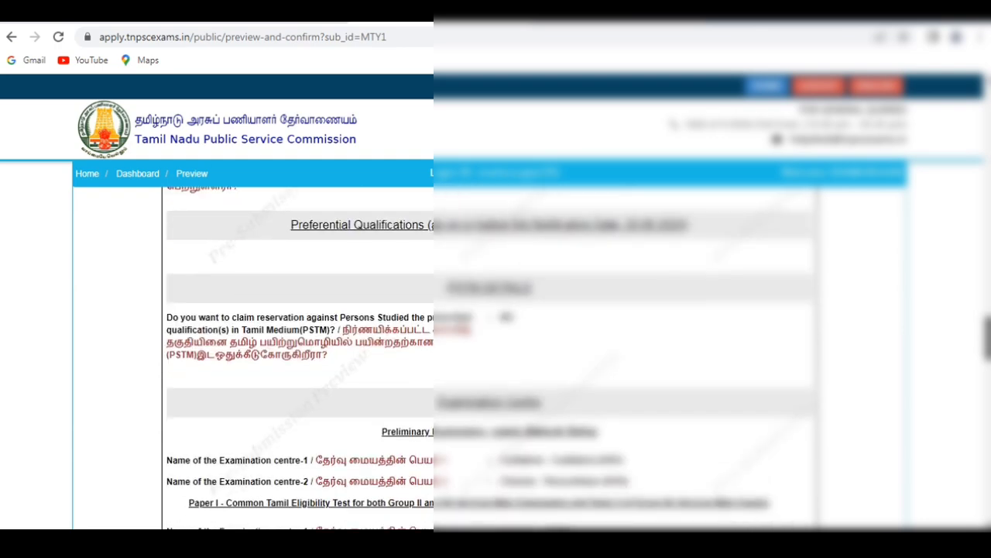
scroll(489, 356, down, 3)
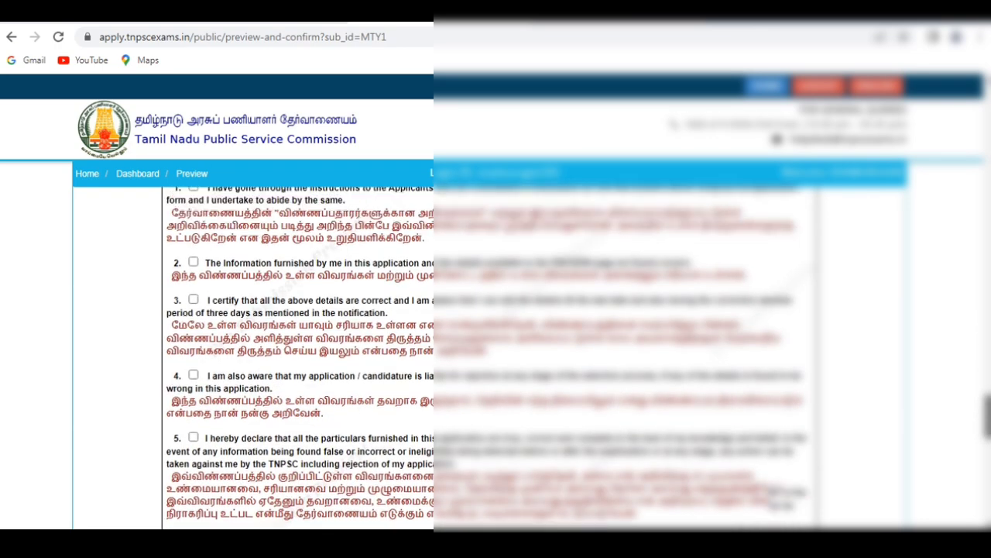
scroll(490, 357, up, 2)
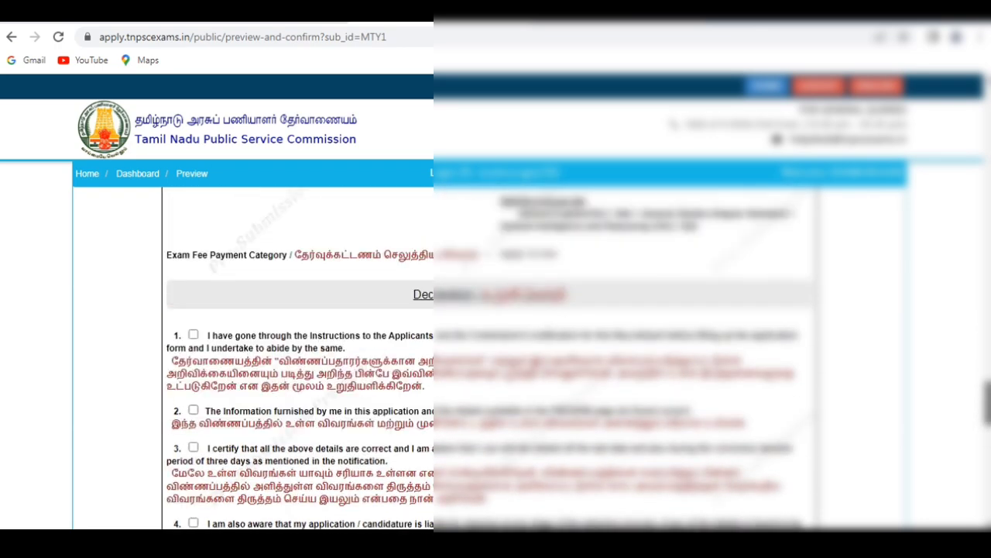
click(193, 335)
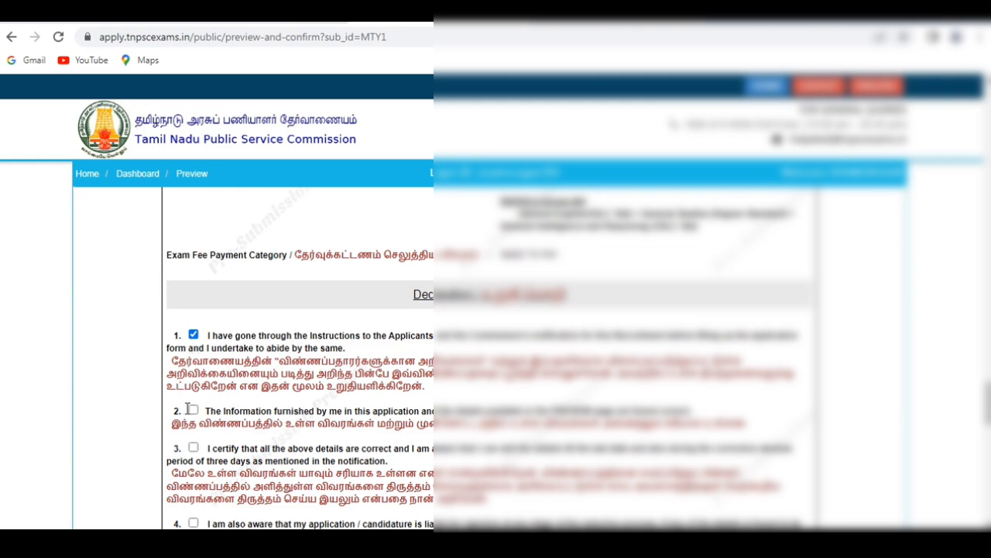
click(193, 410)
click(193, 447)
click(193, 524)
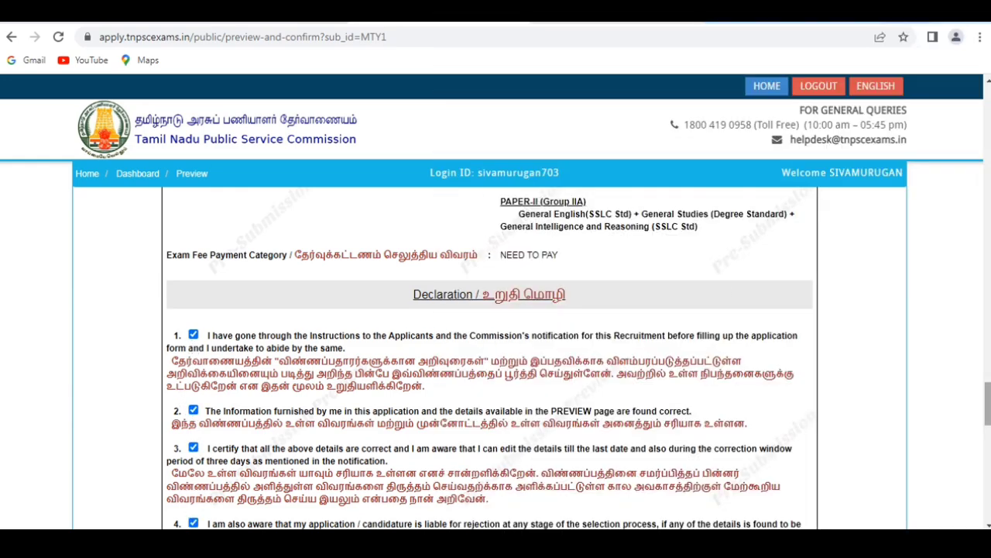
Accept declarations 5 to 11, from the truth of the particulars to the hard copy printout.
scroll(193, 523, down, 5)
scroll(180, 208, up, 3)
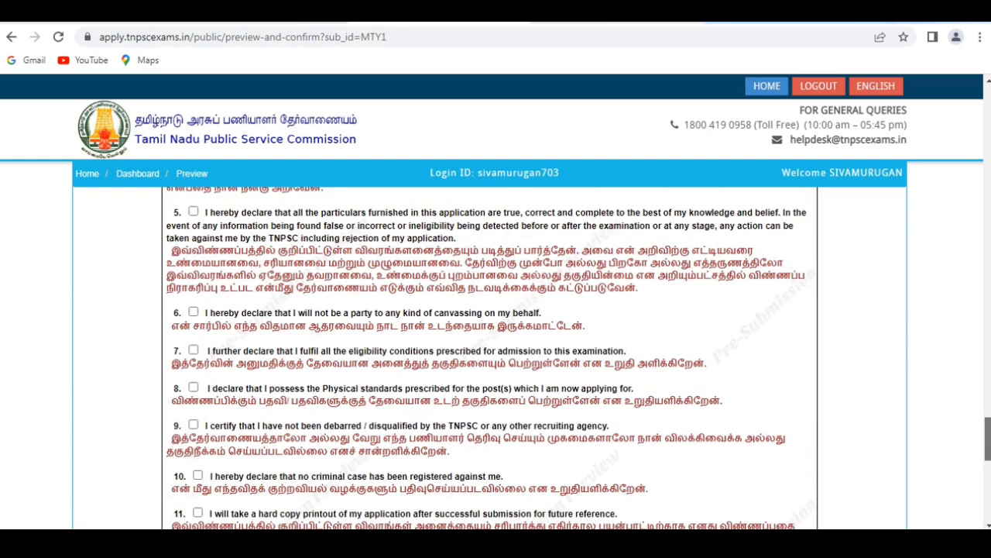
click(194, 214)
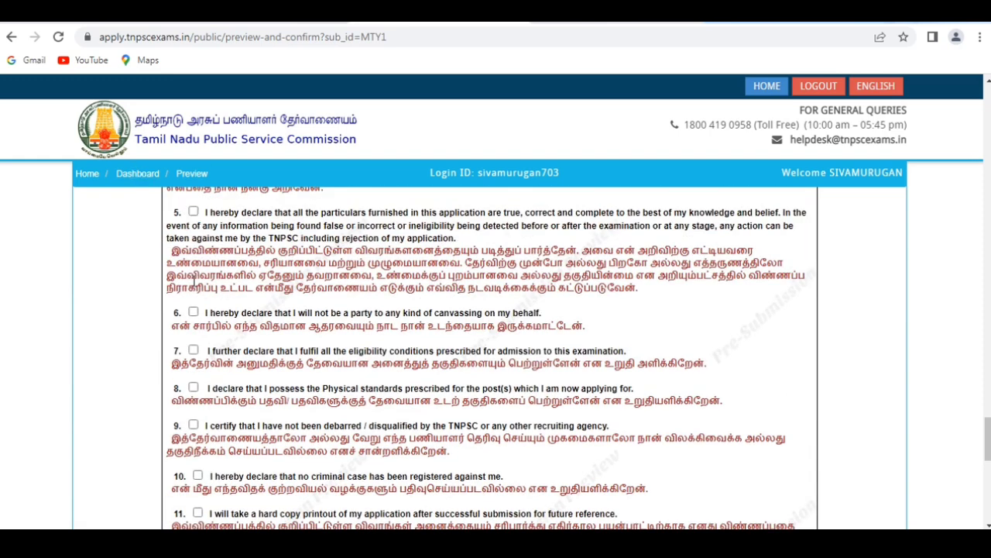
click(194, 350)
click(193, 312)
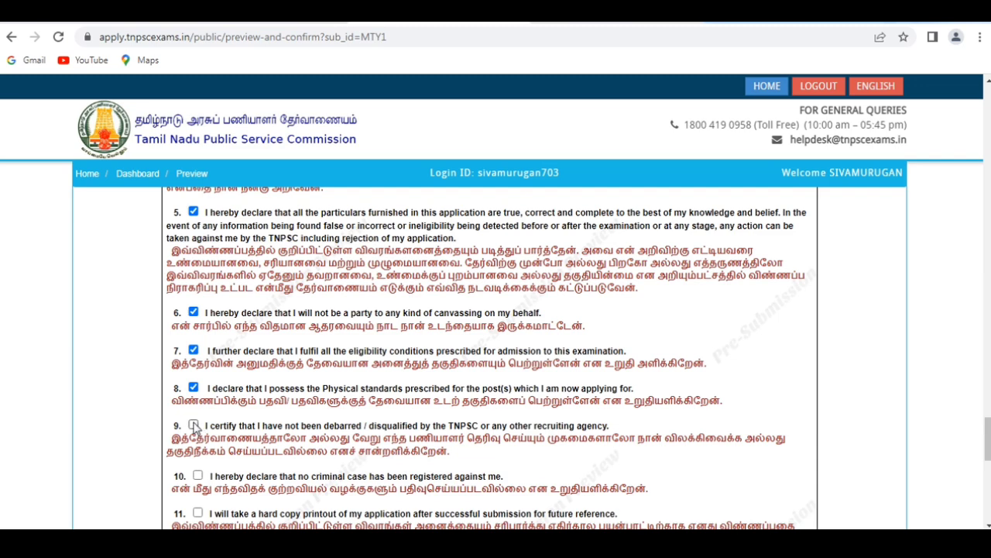
click(196, 477)
click(198, 513)
Accept the remaining declarations 12 to 16, ending with the one on SMS and e-mail communication.
scroll(954, 455, down, 4)
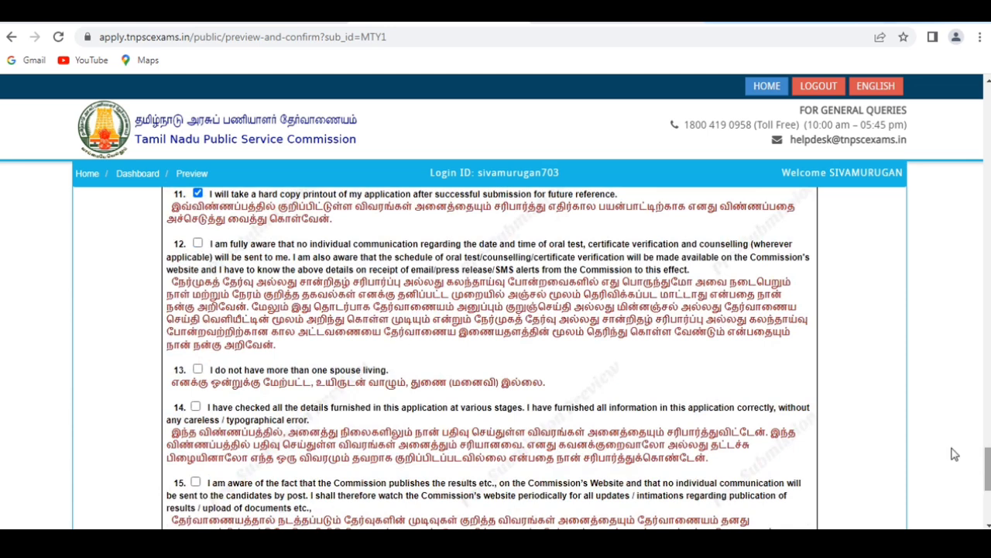
click(199, 244)
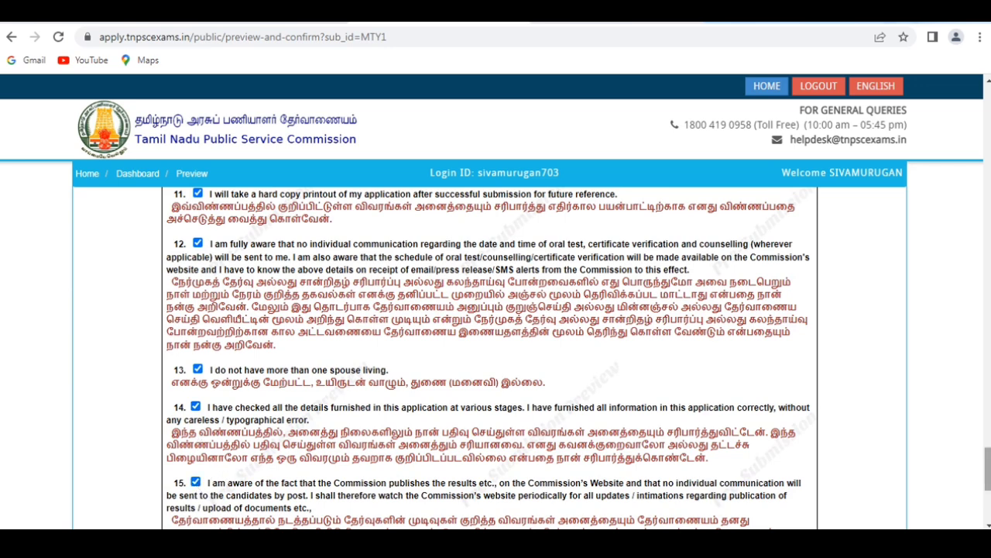
scroll(489, 357, down, 4)
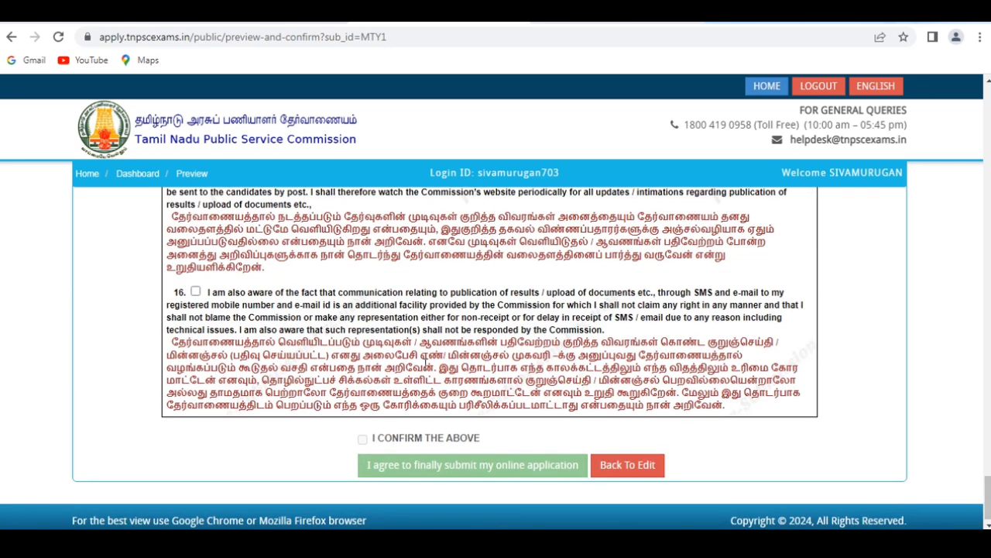
click(196, 292)
scroll(957, 465, up, 2)
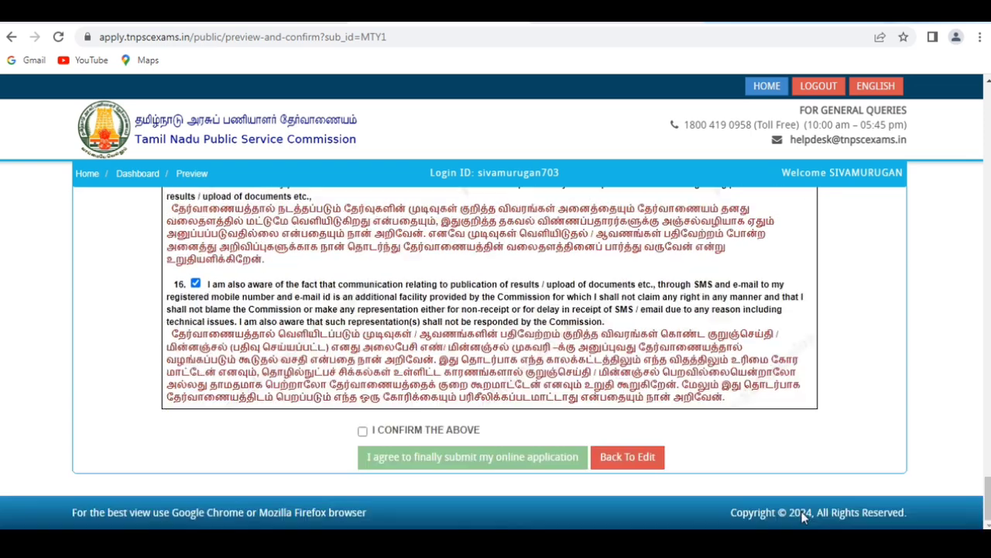
Confirm all the declarations, agree to both confirmation notices and submit the preview to reach the final preview.
scroll(805, 520, down, 2)
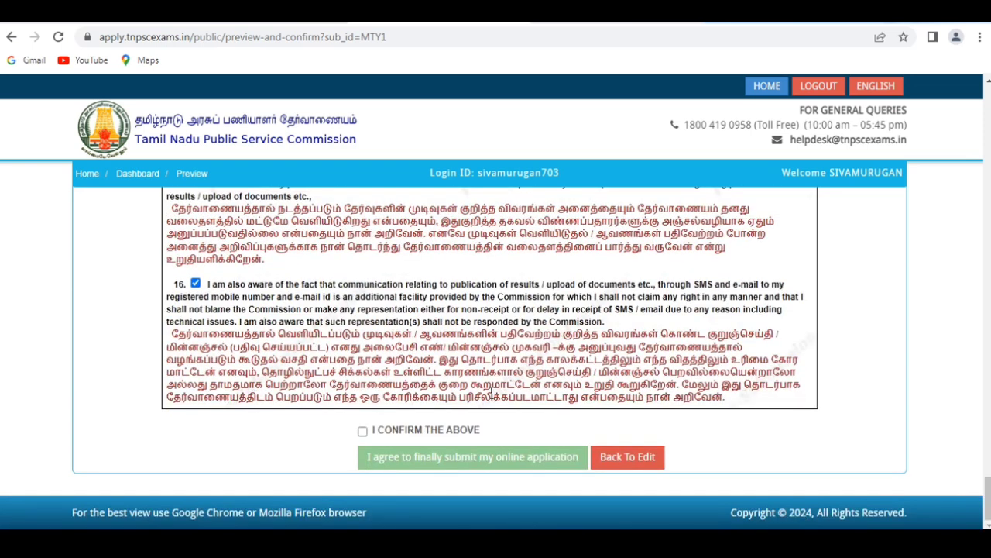
click(362, 432)
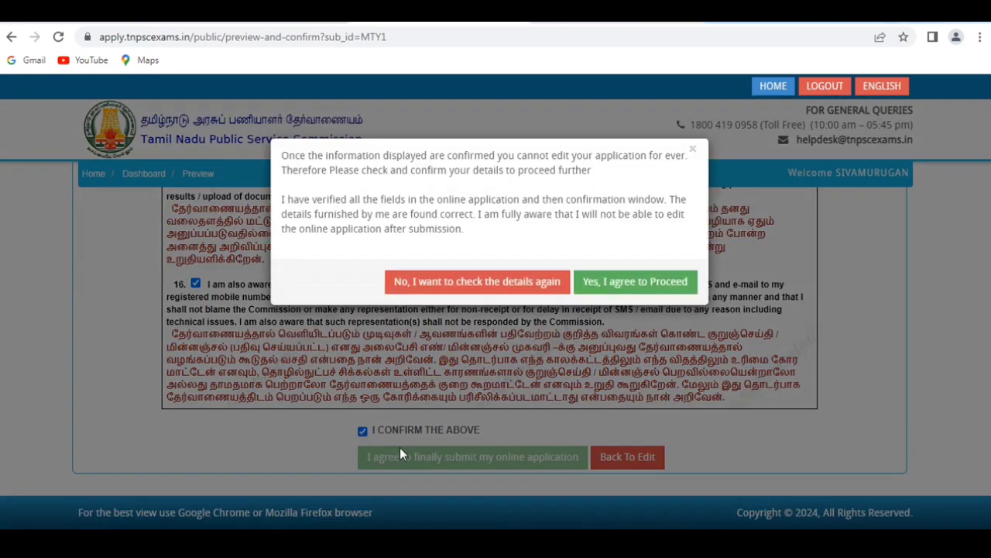
click(636, 291)
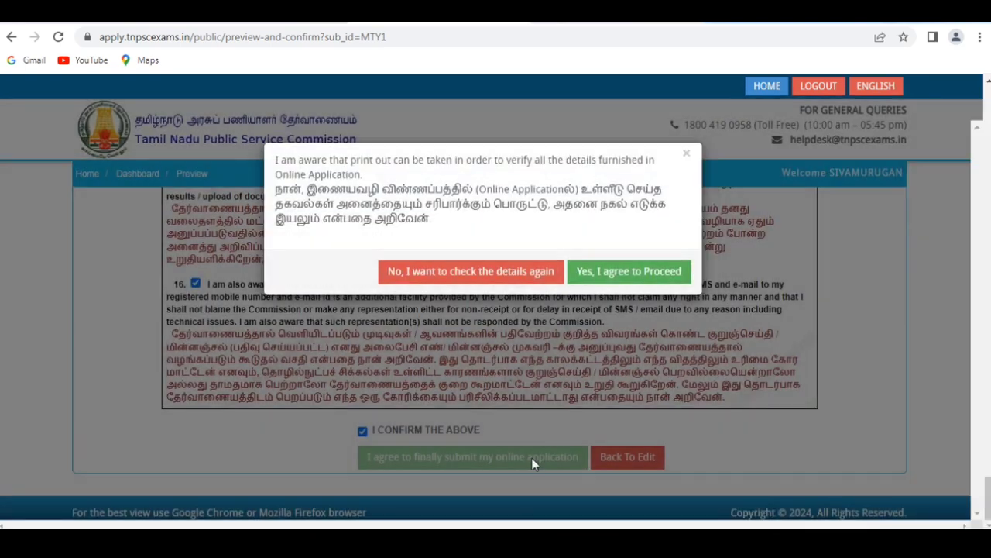
click(623, 273)
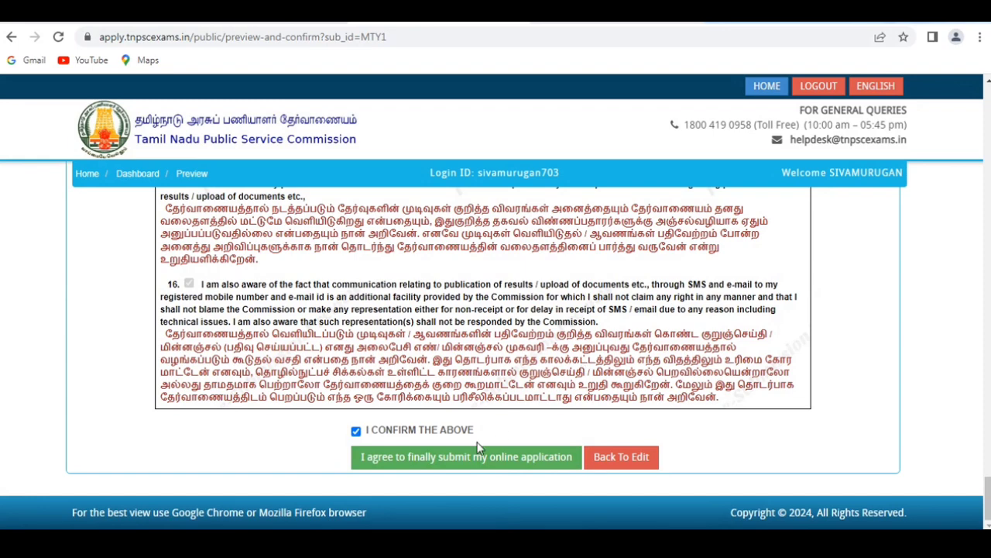
click(477, 456)
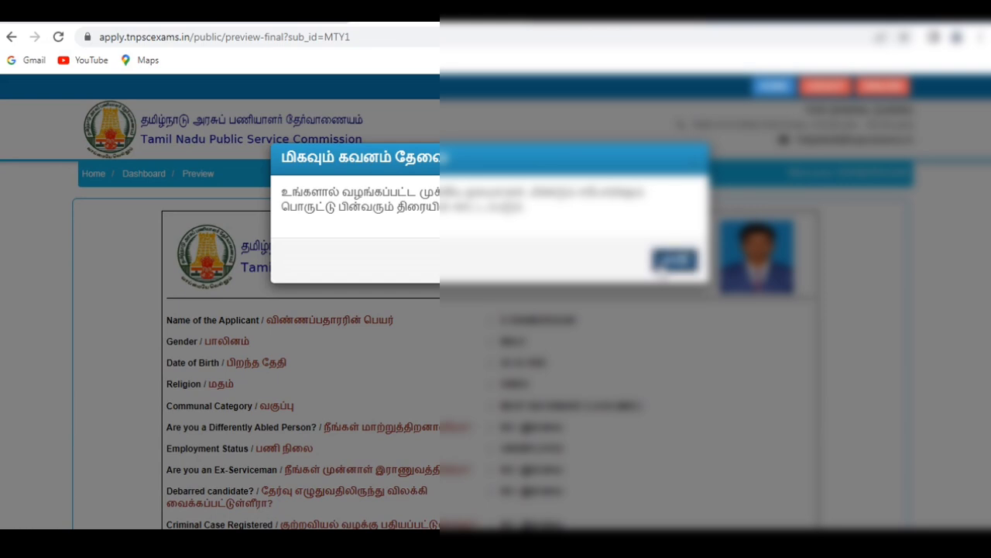
Dismiss the attention notice, accept and confirm the final verification declaration, and finally submit the online application.
click(668, 262)
scroll(663, 270, down, 2)
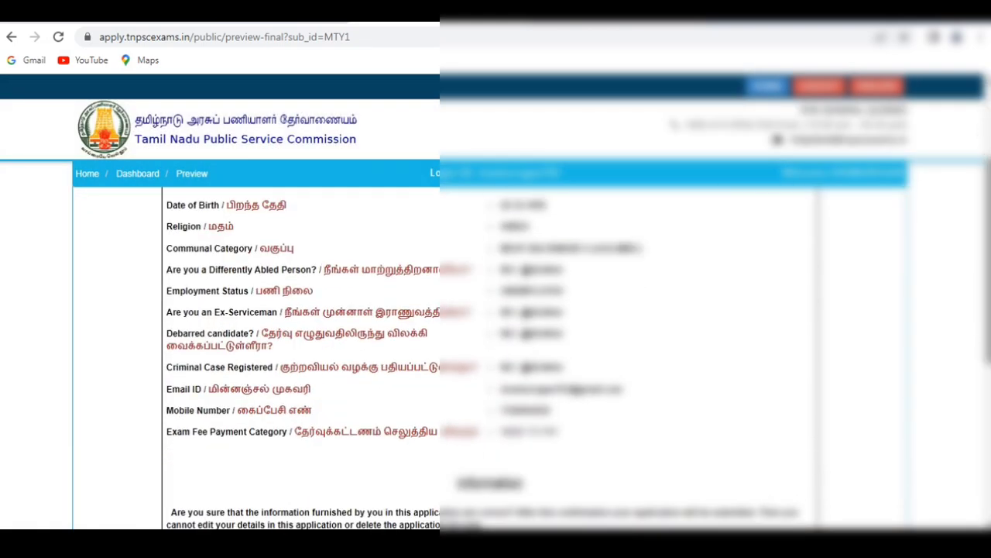
scroll(620, 433, down, 4)
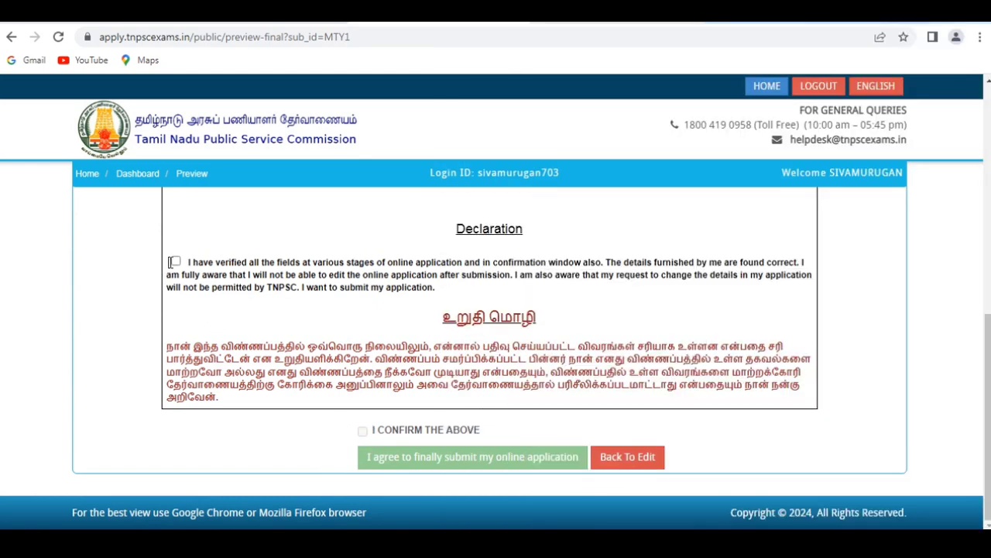
click(174, 262)
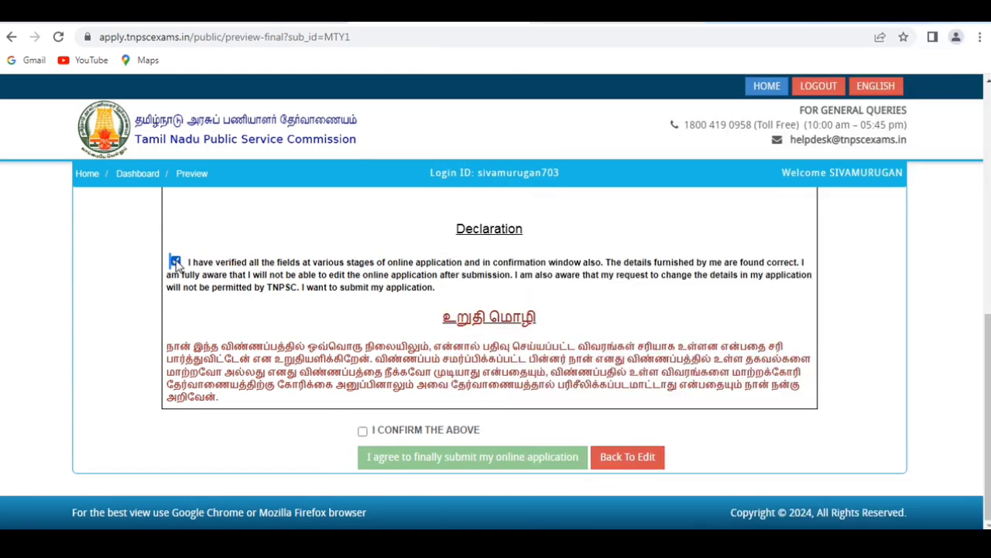
click(363, 431)
click(388, 457)
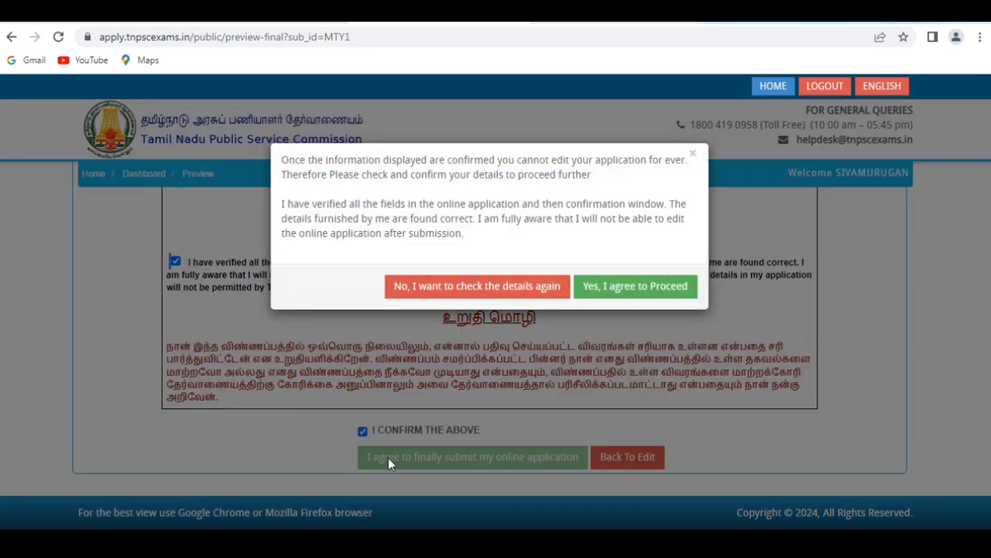
click(582, 294)
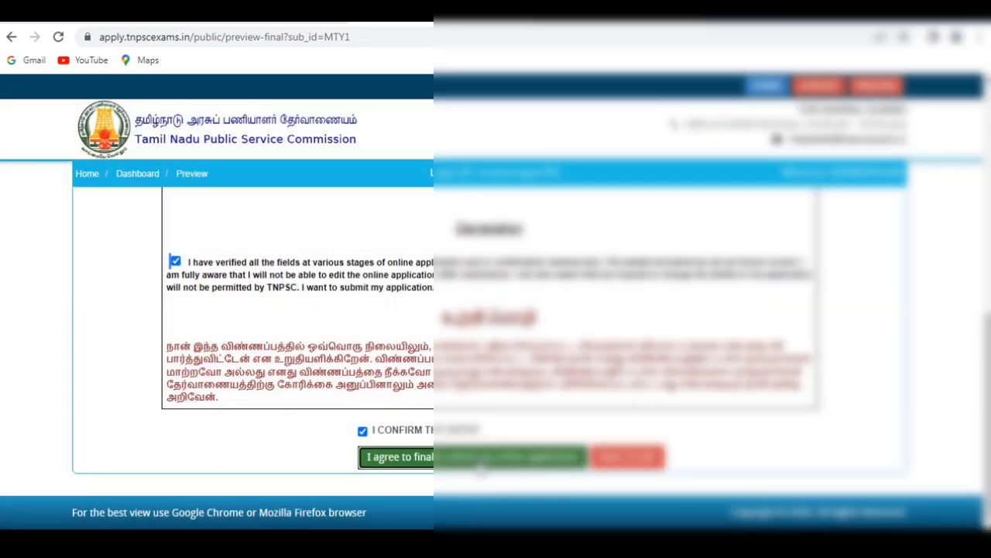
click(481, 465)
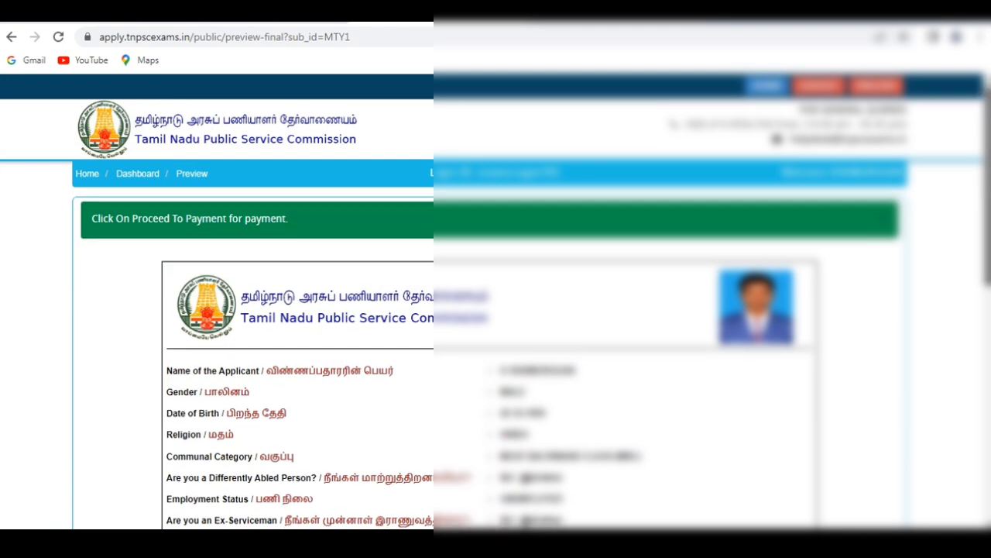
Proceed from the submitted application to the fee payment page.
drag(186, 218, 228, 219)
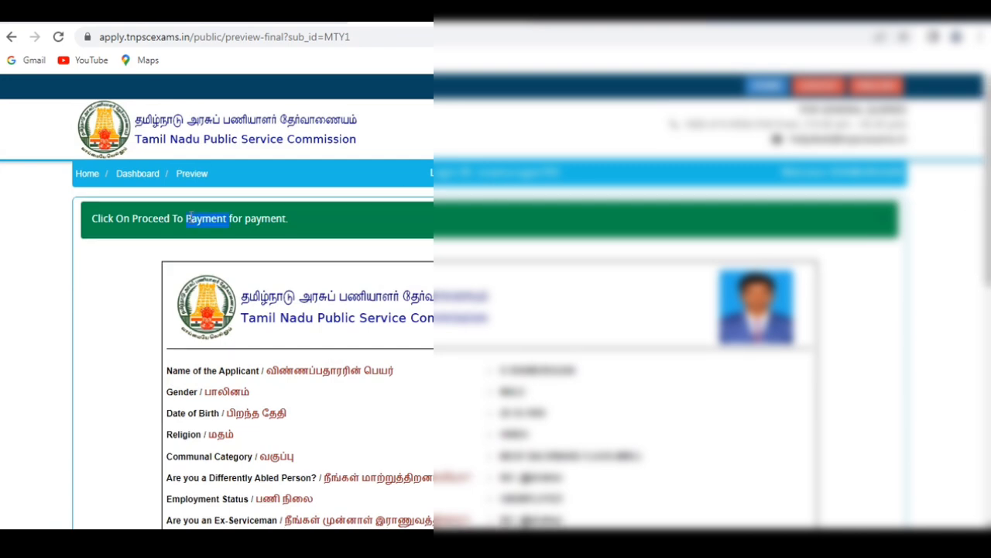
scroll(298, 348, down, 7)
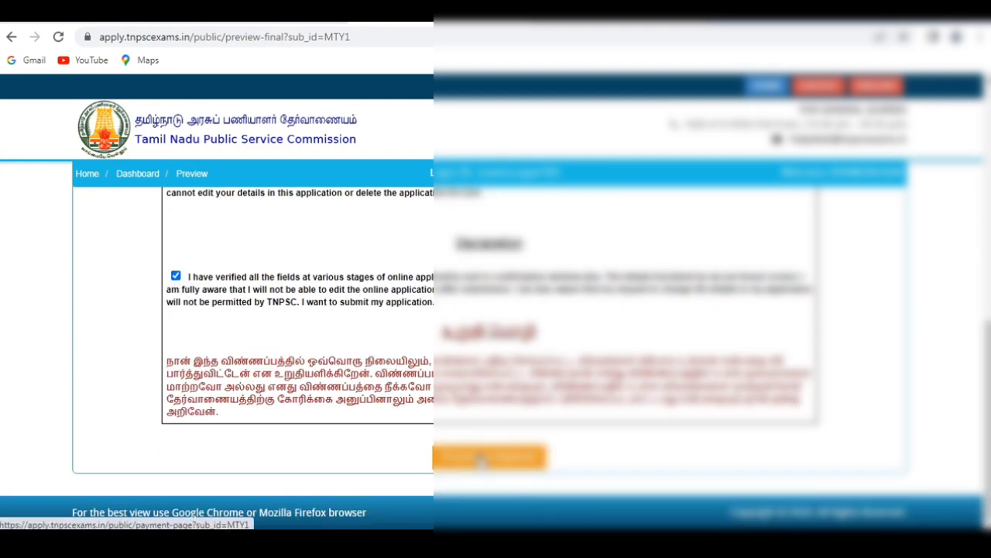
click(484, 458)
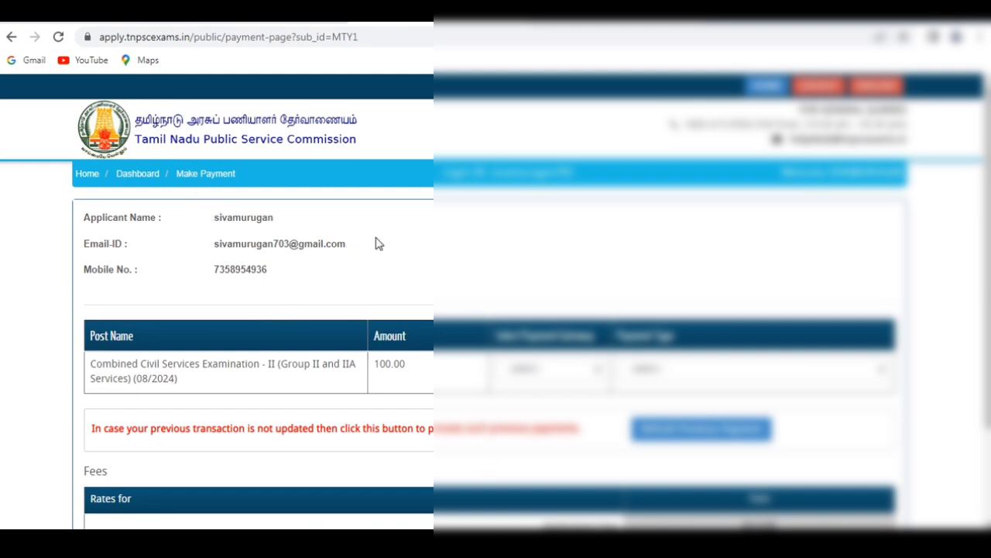
Set the payment gateway to SBI and the payment type to ONLINE for the examination fee.
drag(987, 178, 988, 272)
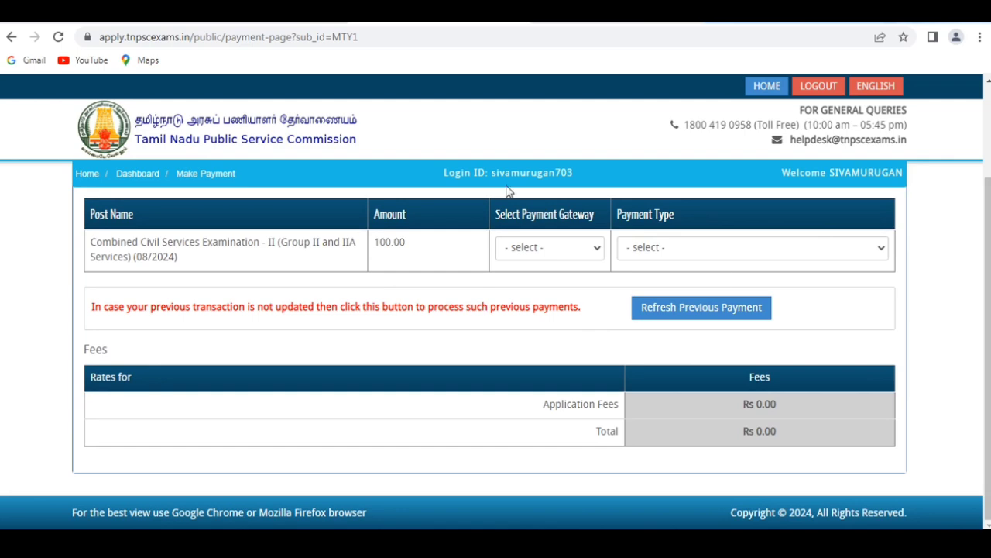
click(550, 250)
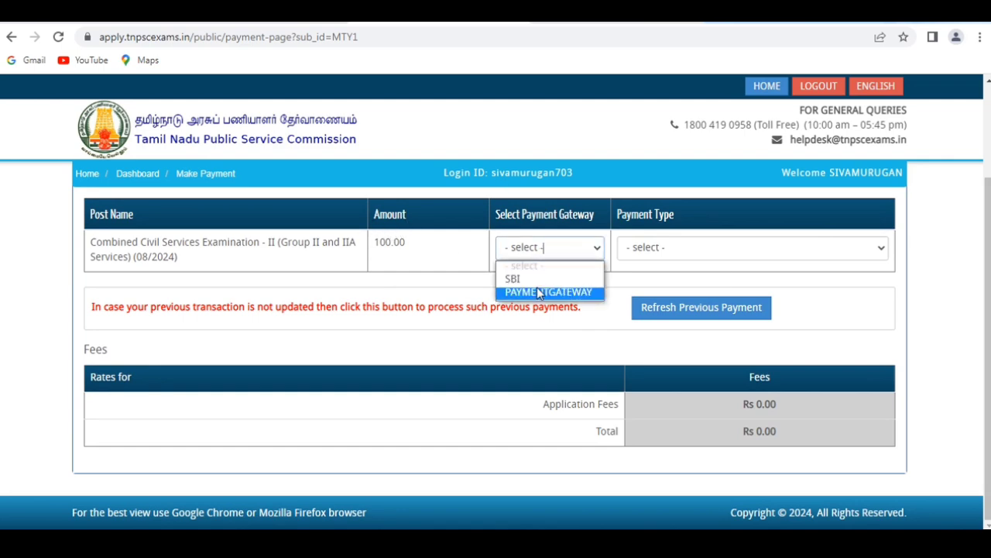
key(Up)
key(Return)
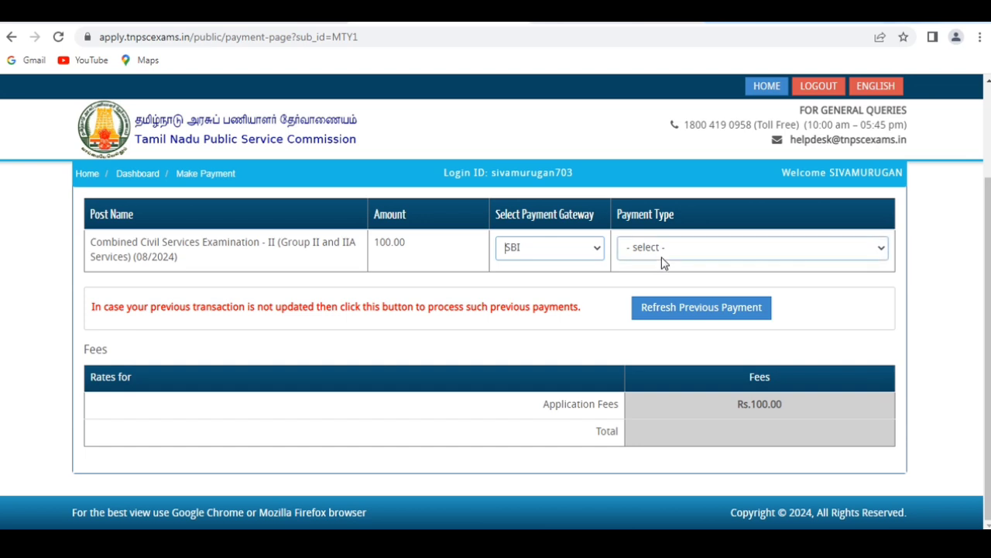
click(661, 256)
click(662, 279)
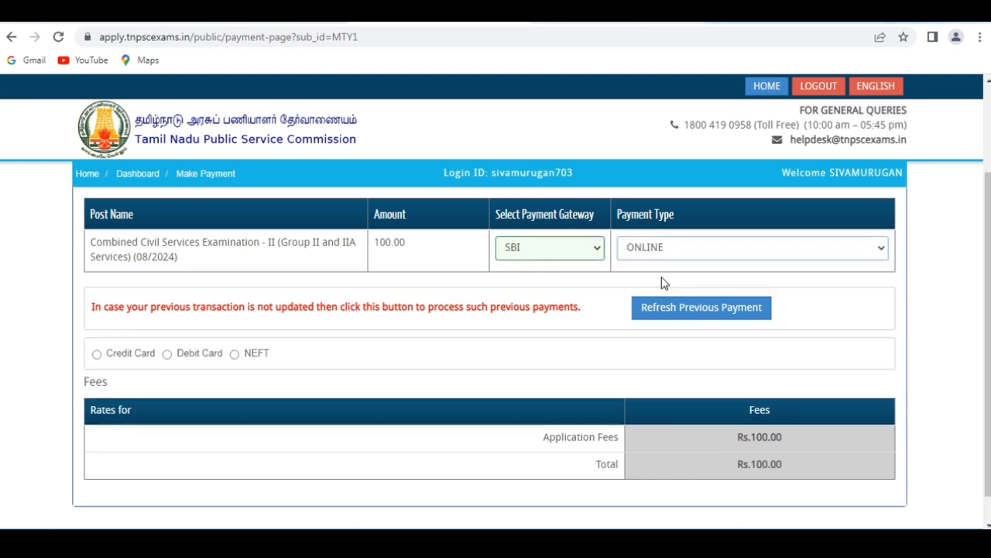
Choose NEFT as the online payment mode and review the resulting fee breakdown.
scroll(987, 325, down, 1)
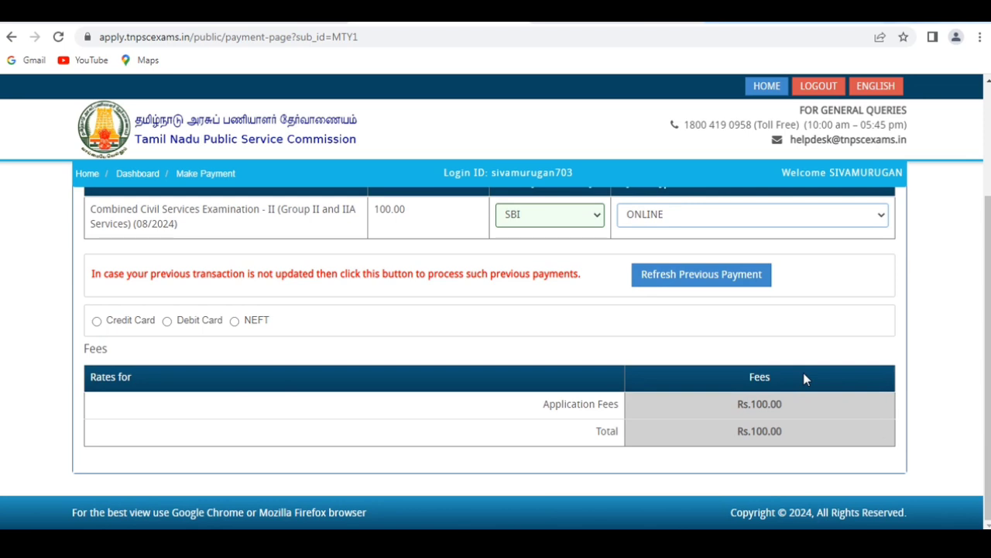
click(170, 325)
click(234, 322)
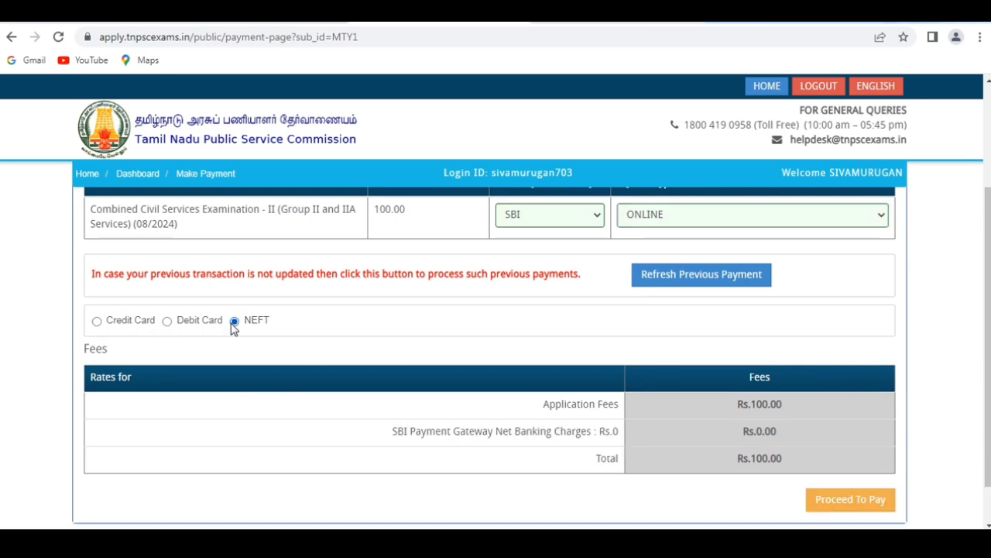
scroll(495, 356, down, 1)
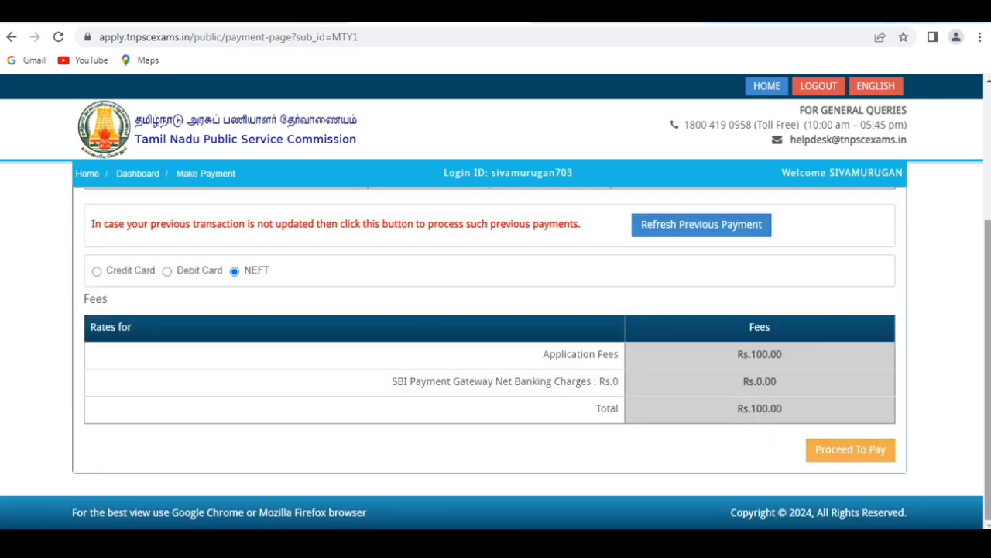